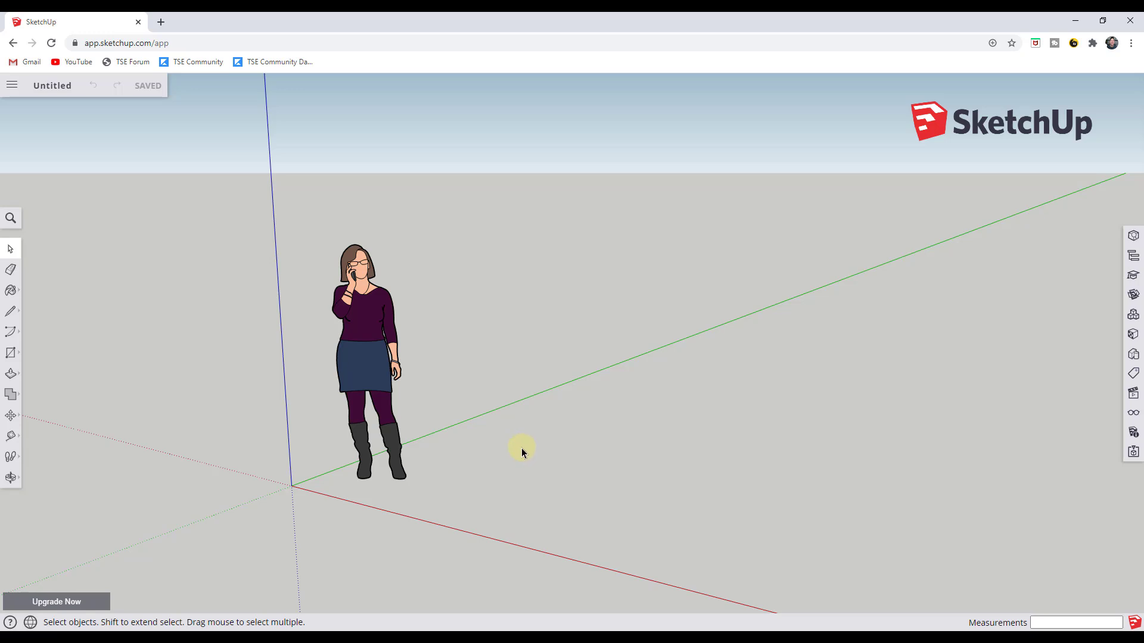
Step: Draw a rectangle on the ground and pull it up into a tall box
key(r)
click(476, 512)
click(685, 488)
key(p)
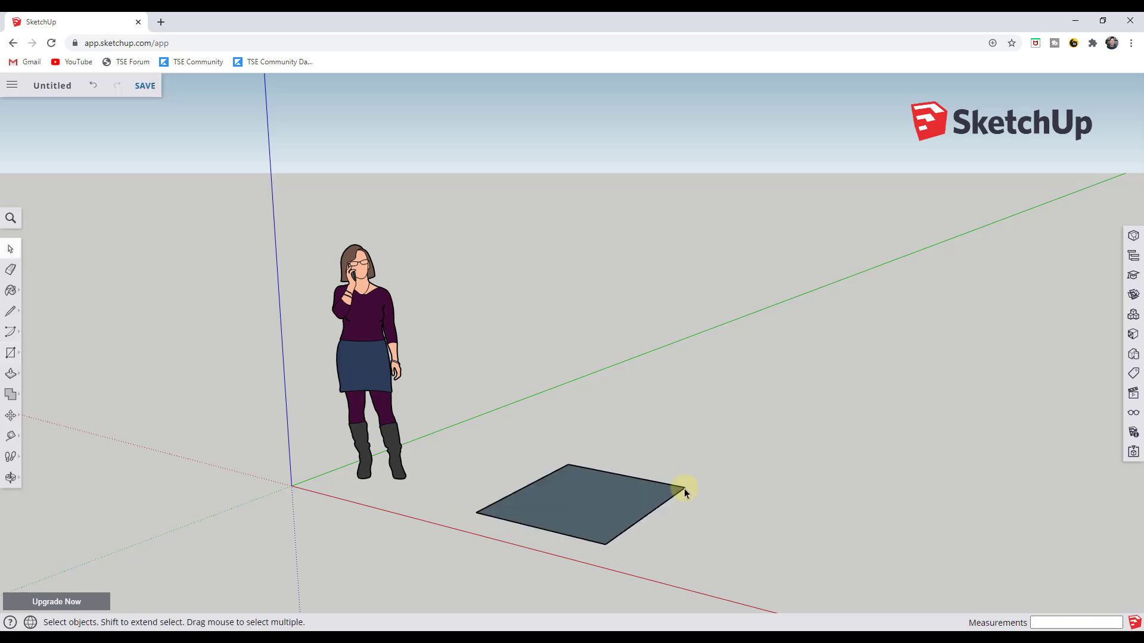
drag(641, 493, 649, 334)
key(space)
Step: Select the box's front face, then its right side face, orbiting around it
mouse_move(613, 449)
middle_down()
mouse_move(590, 442)
mouse_move(602, 449)
middle_up()
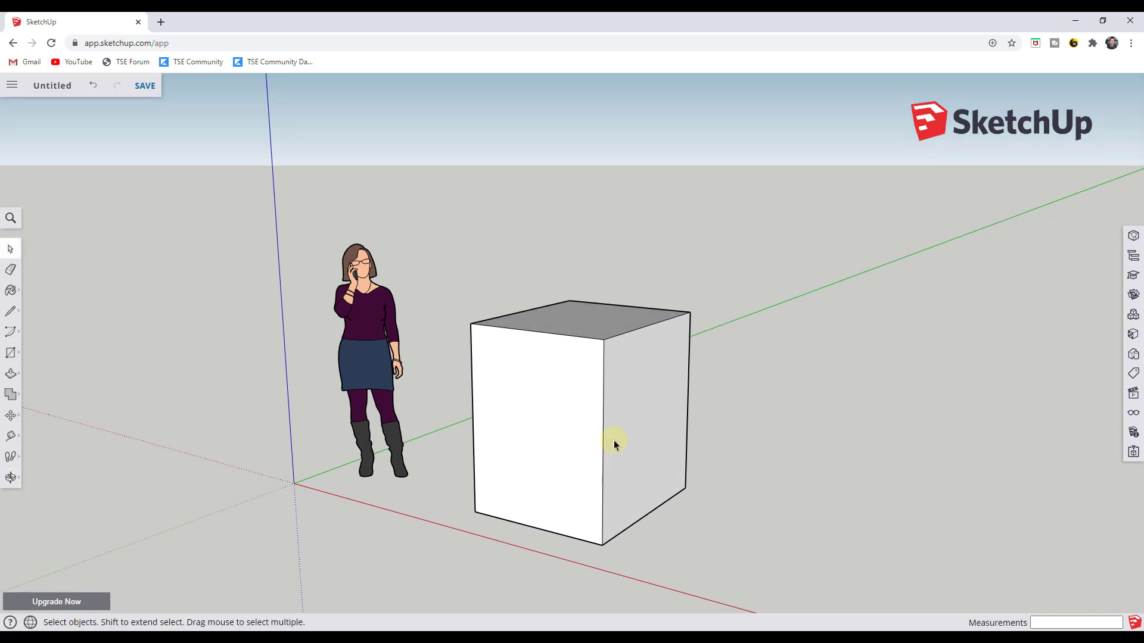
click(602, 432)
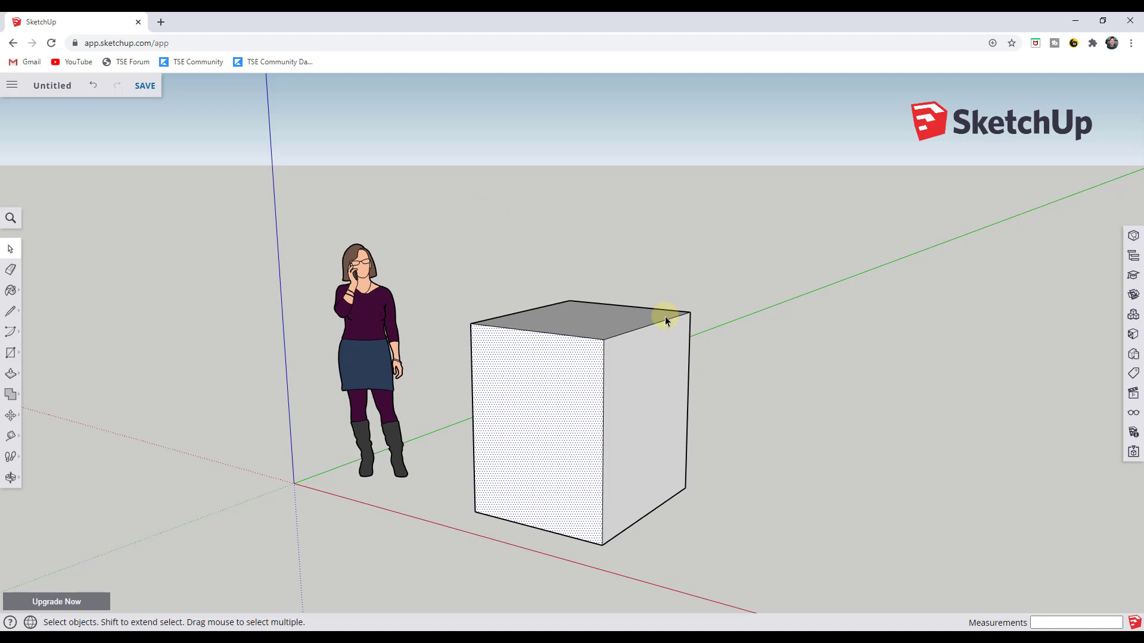
click(627, 419)
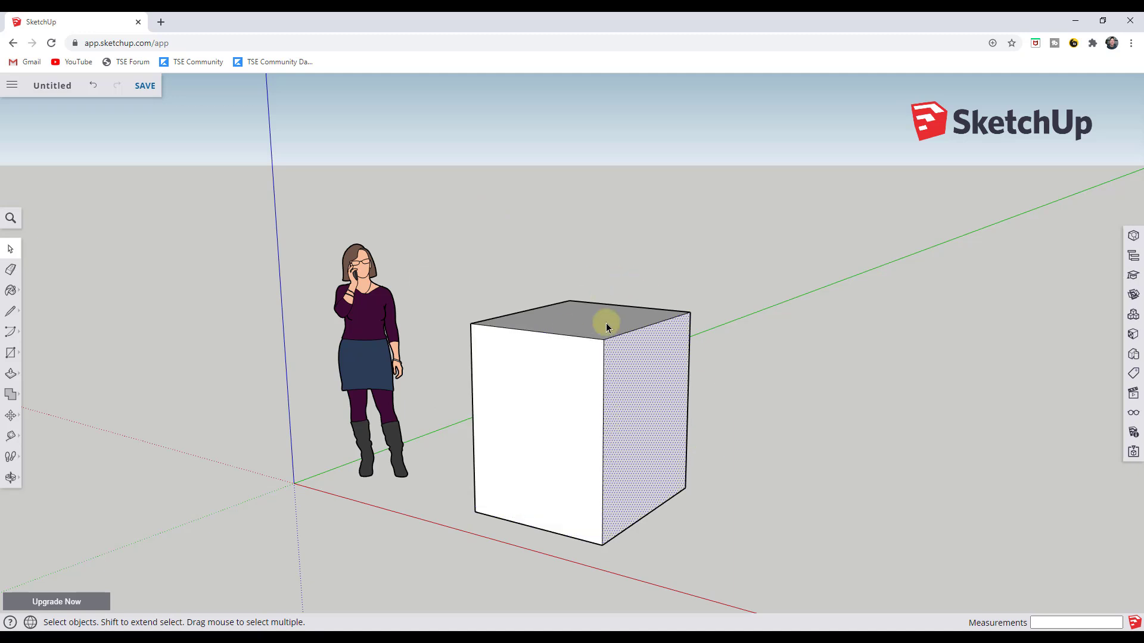
middle_drag(637, 409, 704, 491)
Step: Draw a small rectangle beside the box and pull it up into a low box
key(r)
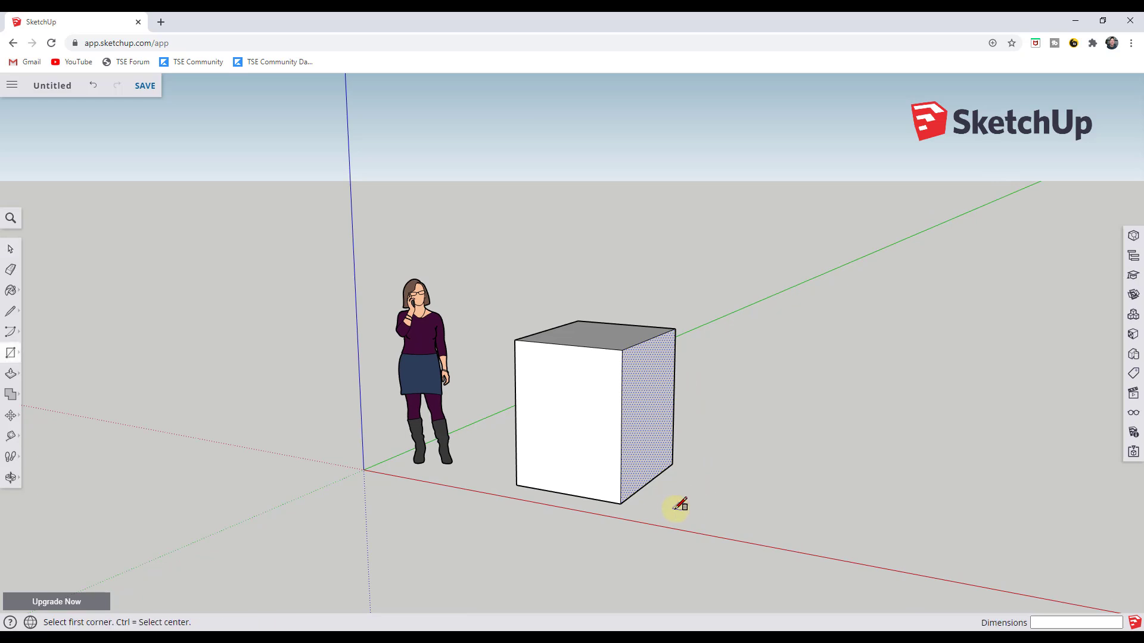
click(667, 511)
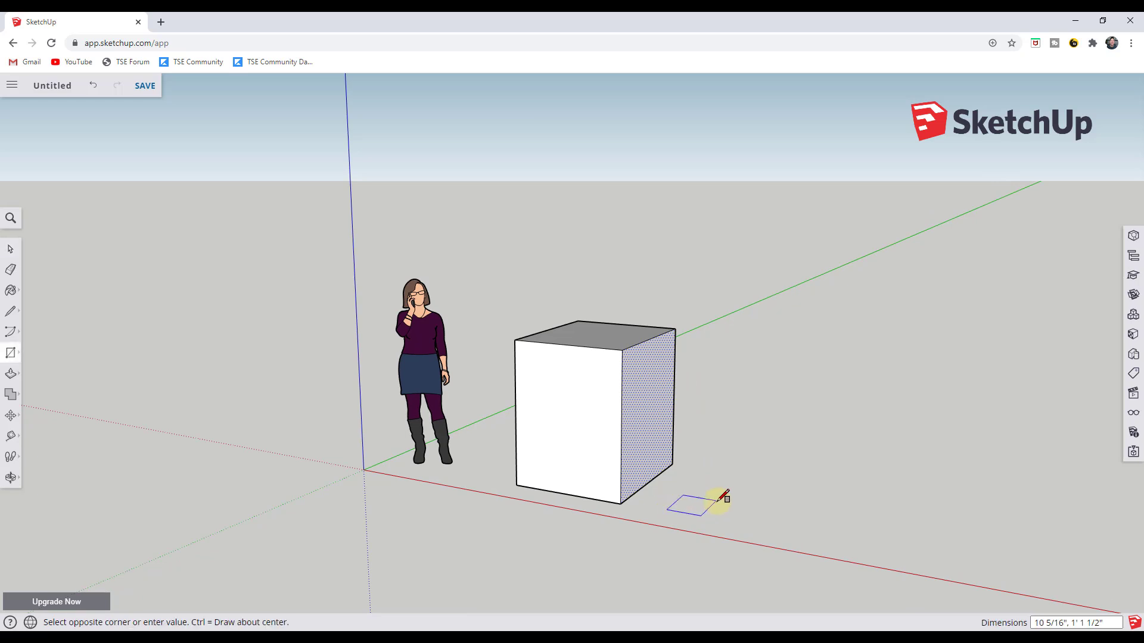
click(760, 496)
key(space)
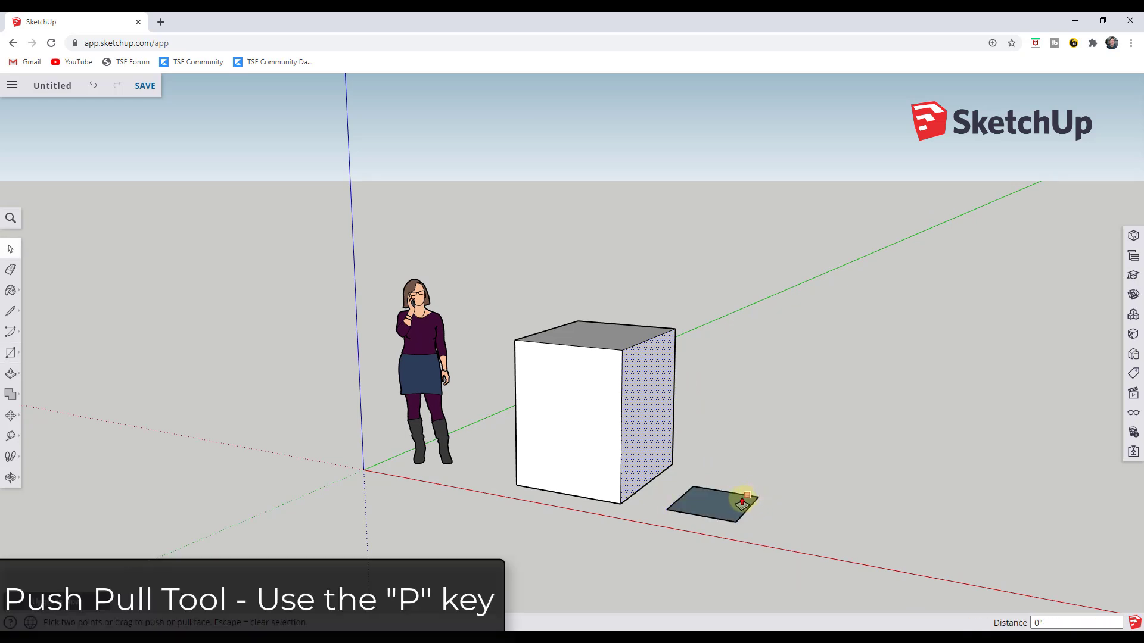
key(p)
drag(732, 506, 703, 473)
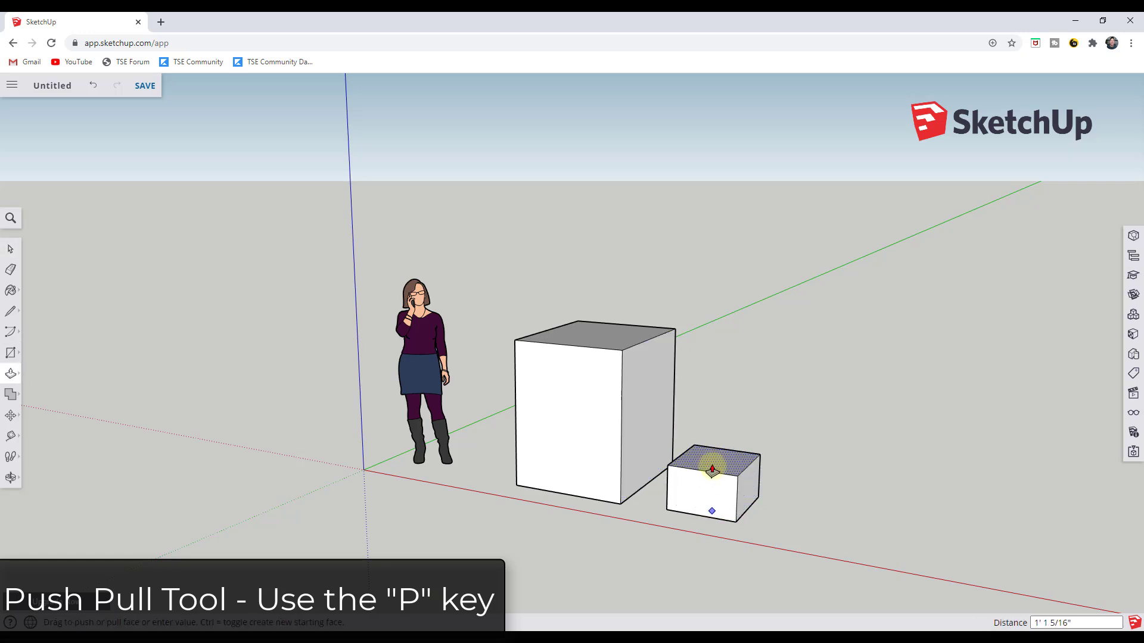
key(space)
Step: Select the whole small box and move it against the large box
triple_click(706, 462)
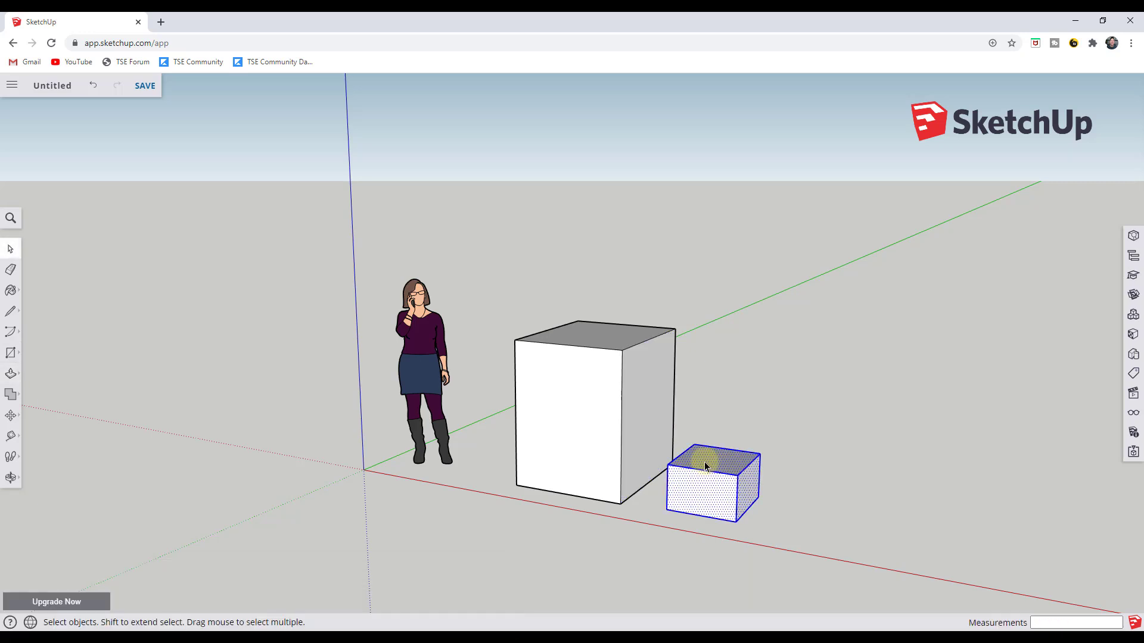
key(m)
click(668, 461)
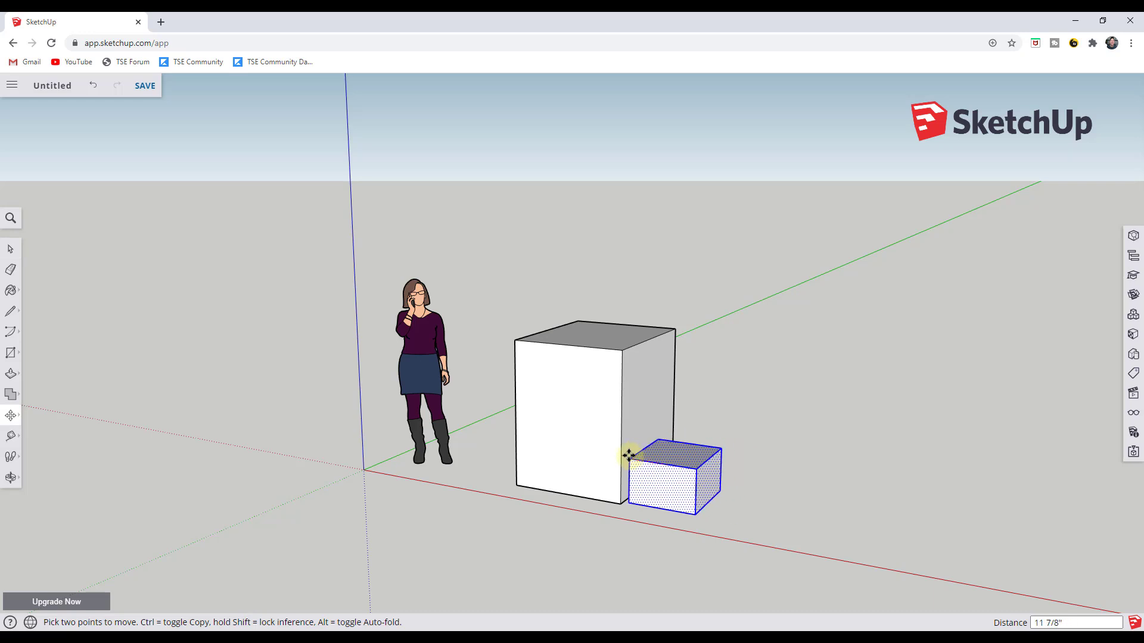
click(624, 456)
click(666, 480)
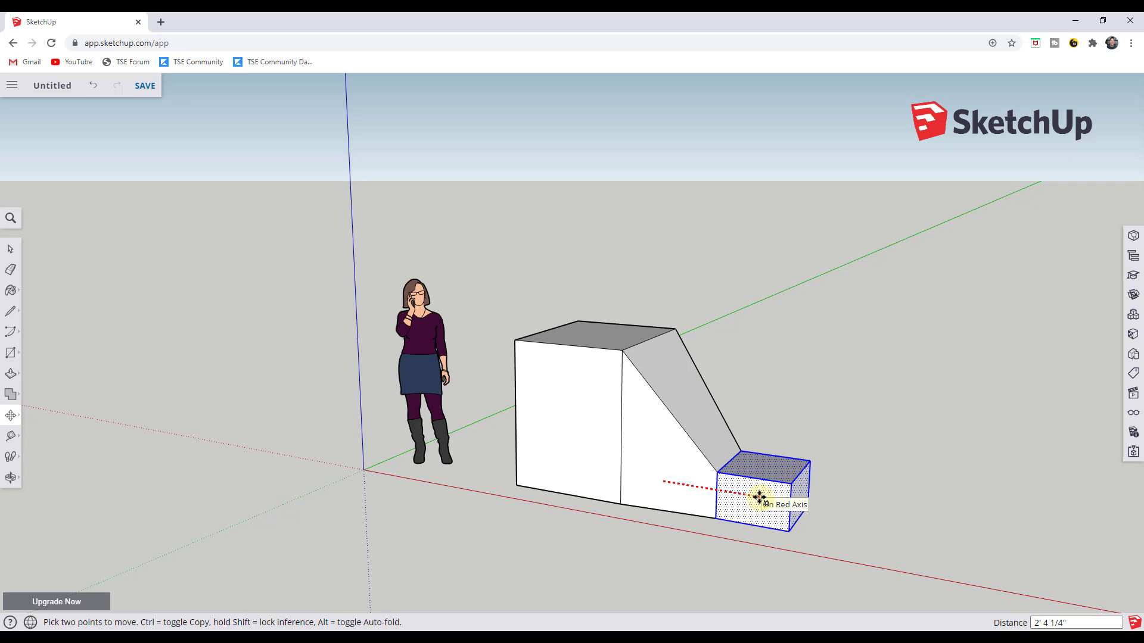
key(space)
scroll(750, 445, down, 1)
scroll(750, 445, up, 1)
scroll(750, 445, up, 1)
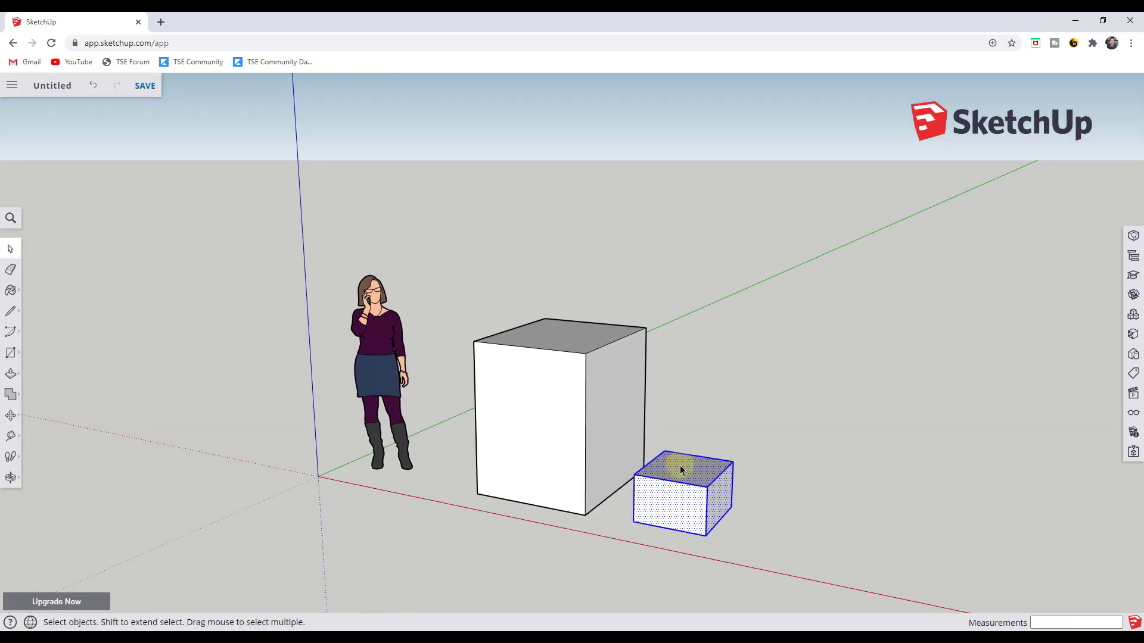
Step: Group the small box and move it along the red axis against the large box
right_click(685, 471)
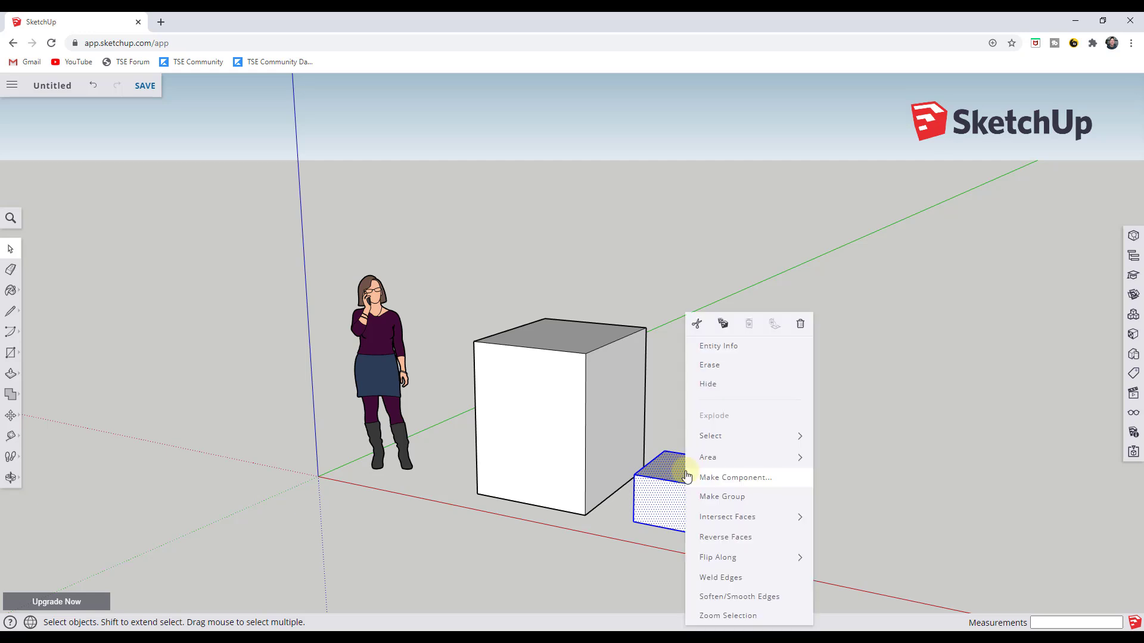
click(717, 501)
key(m)
click(634, 522)
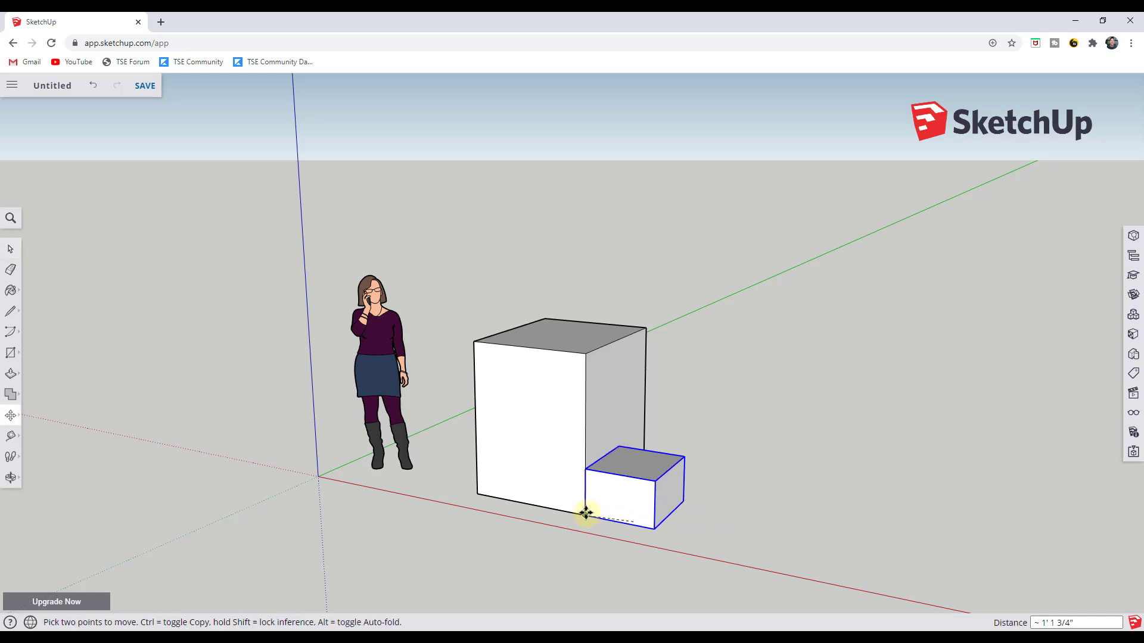
click(624, 526)
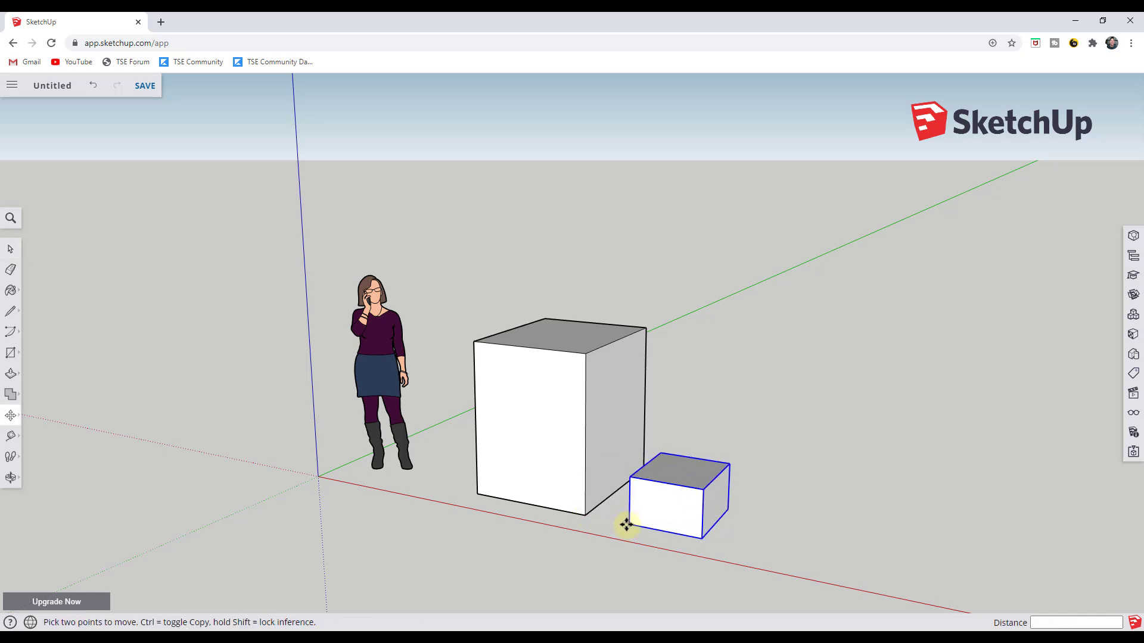
click(626, 524)
click(585, 513)
Step: Window-select both boxes together
middle_drag(631, 441, 598, 413)
key(space)
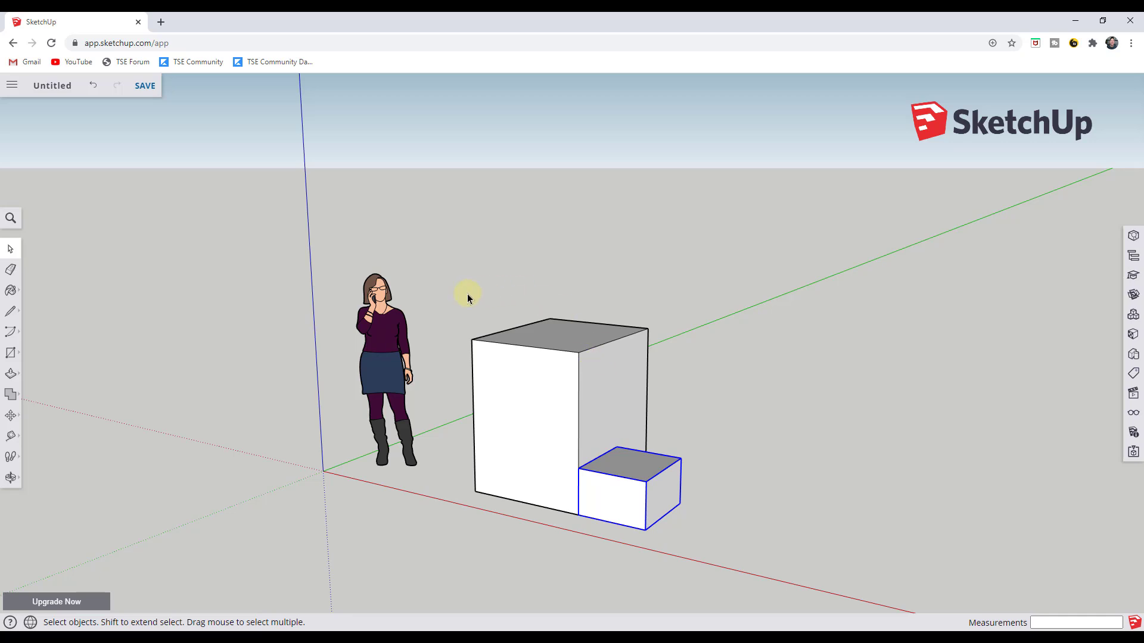
drag(451, 296, 781, 568)
Step: Delete the two selected boxes, leaving empty ground around the figure
key(Delete)
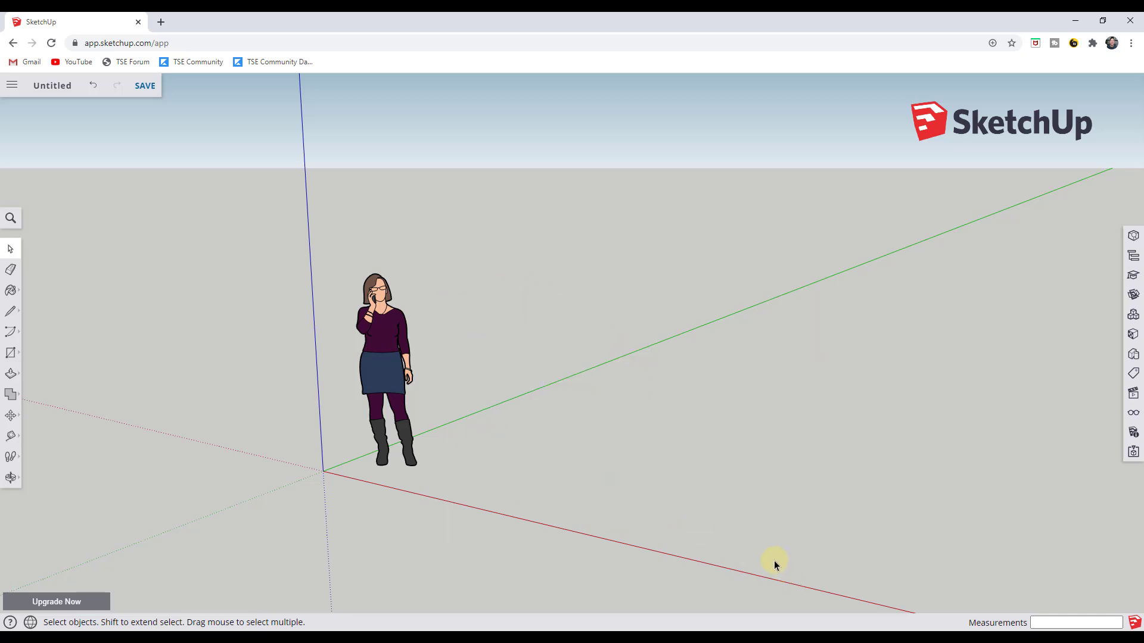
middle_drag(506, 424, 337, 495)
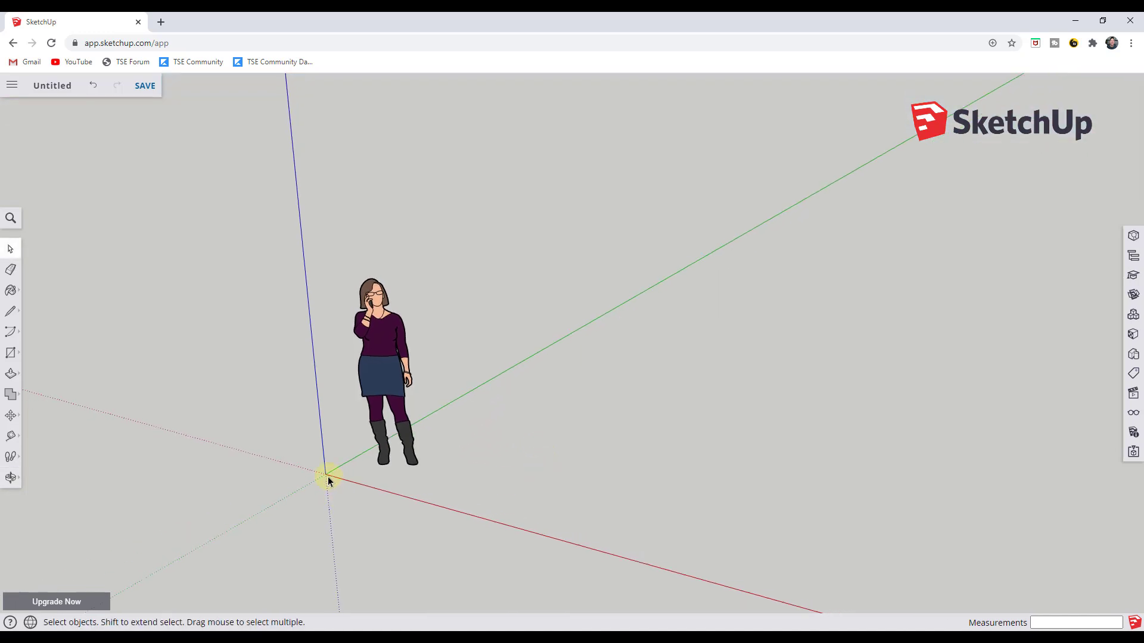
key(r)
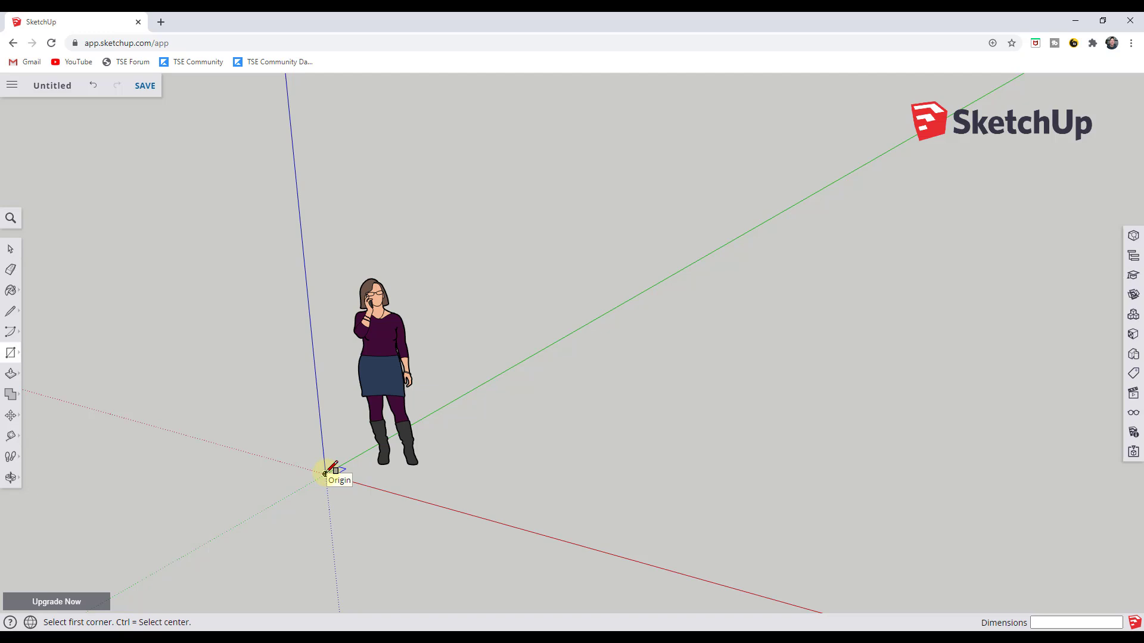
key(space)
Step: Select the standing figure and delete it, leaving only the axes
middle_drag(460, 477, 363, 367)
click(397, 332)
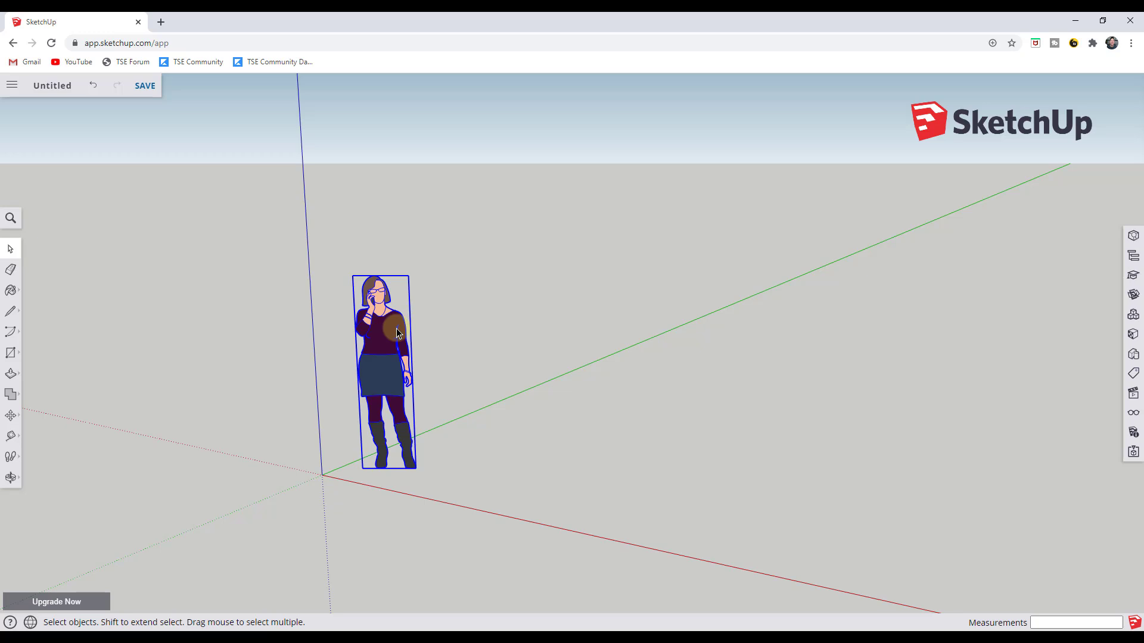
key(Delete)
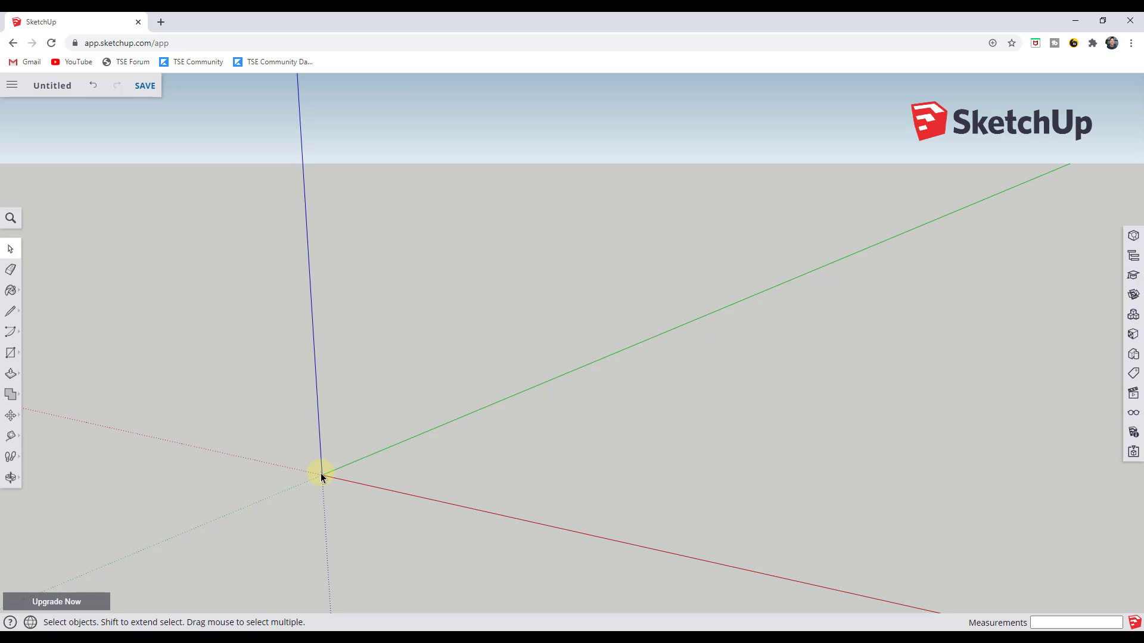
middle_drag(463, 409, 370, 498)
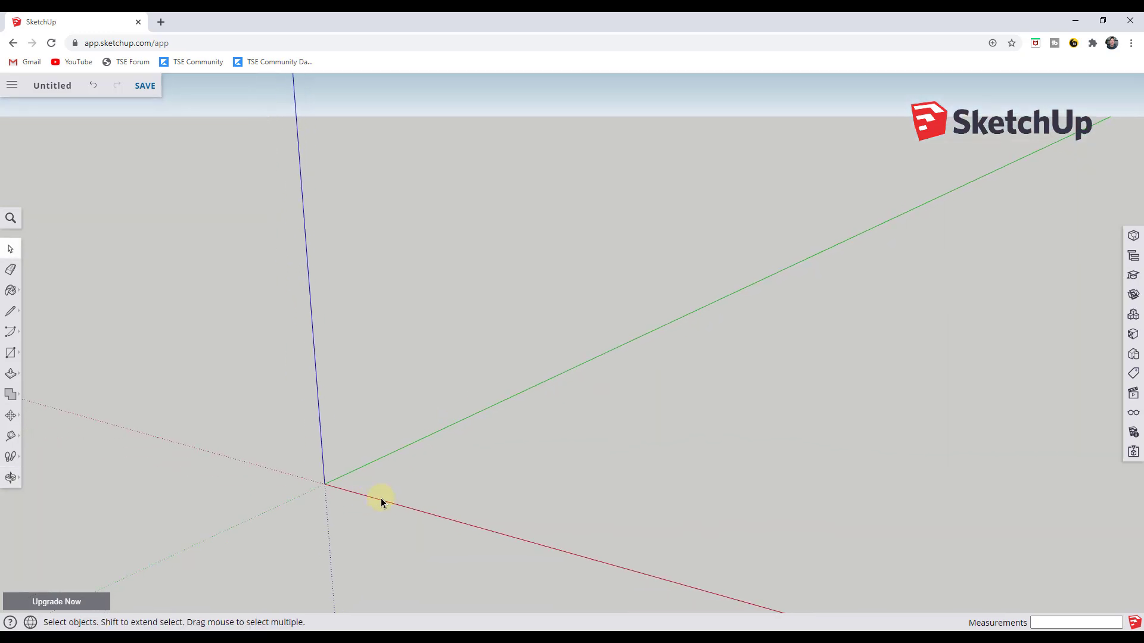
Step: Draw a rectangle from the axes origin, entering 4',3' as its dimensions
key(r)
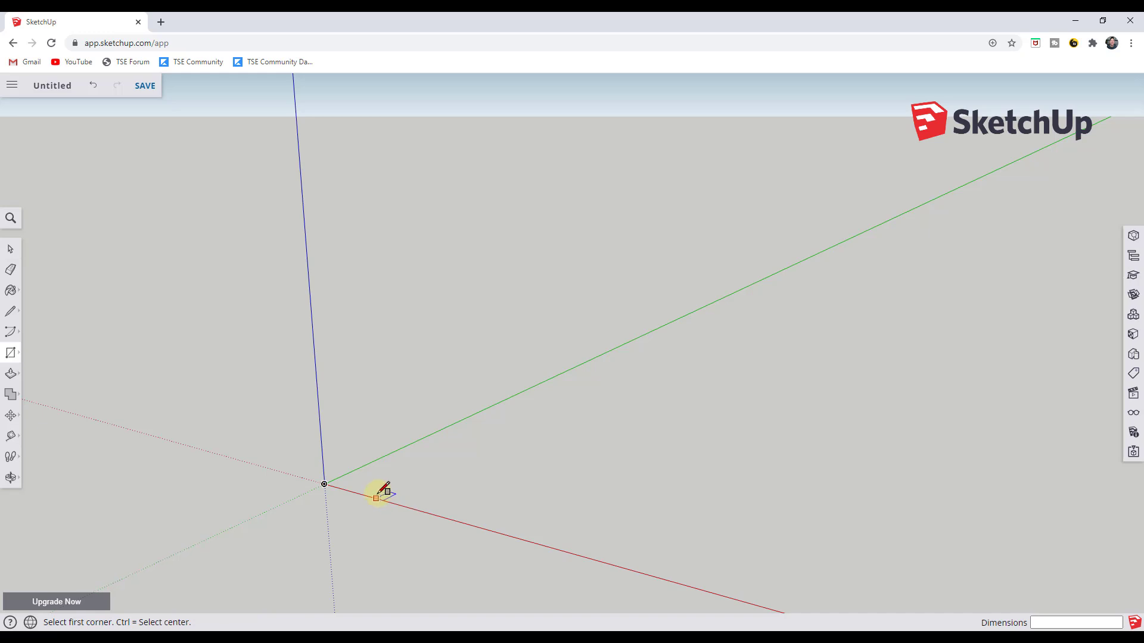
click(324, 483)
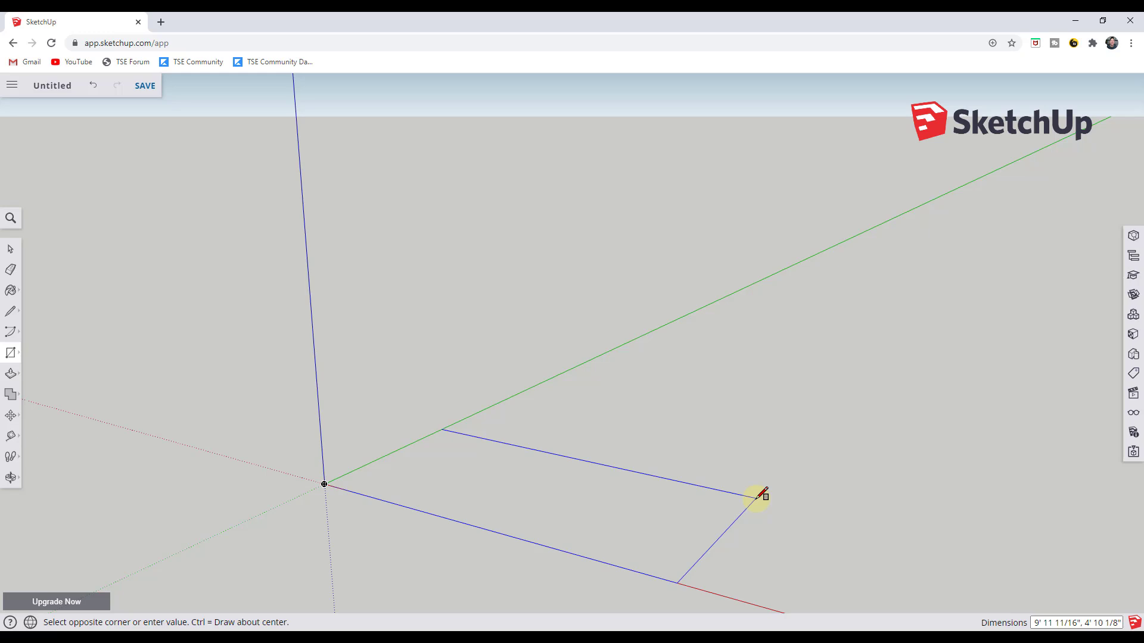
text(4',3)
key(Return)
key(space)
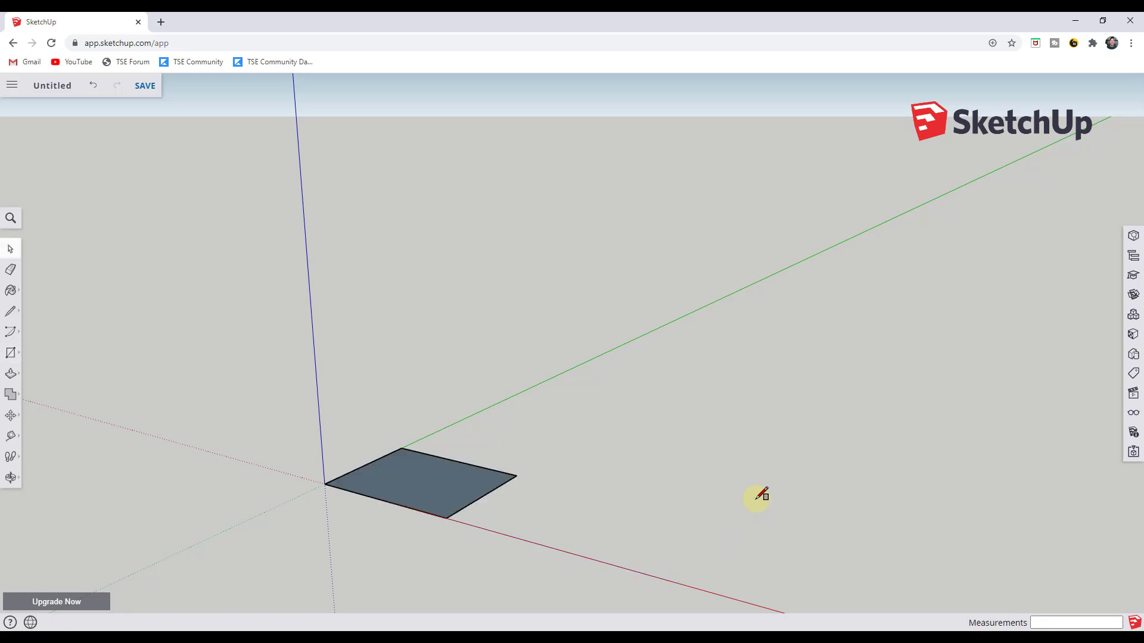
middle_drag(425, 492, 321, 500)
scroll(417, 502, up, 3)
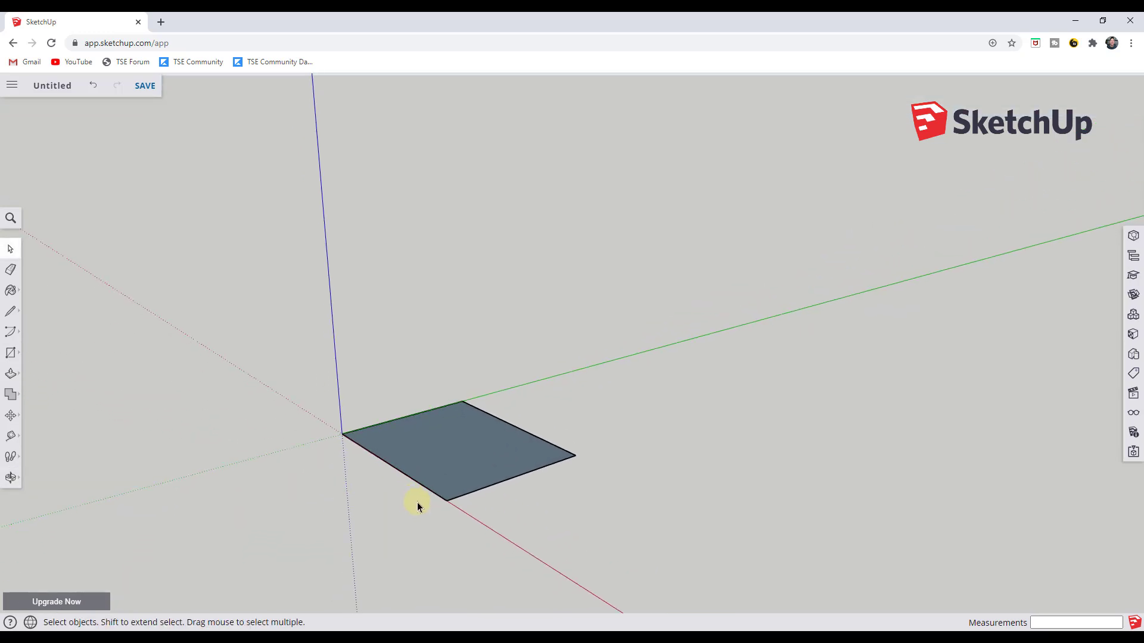
click(11, 437)
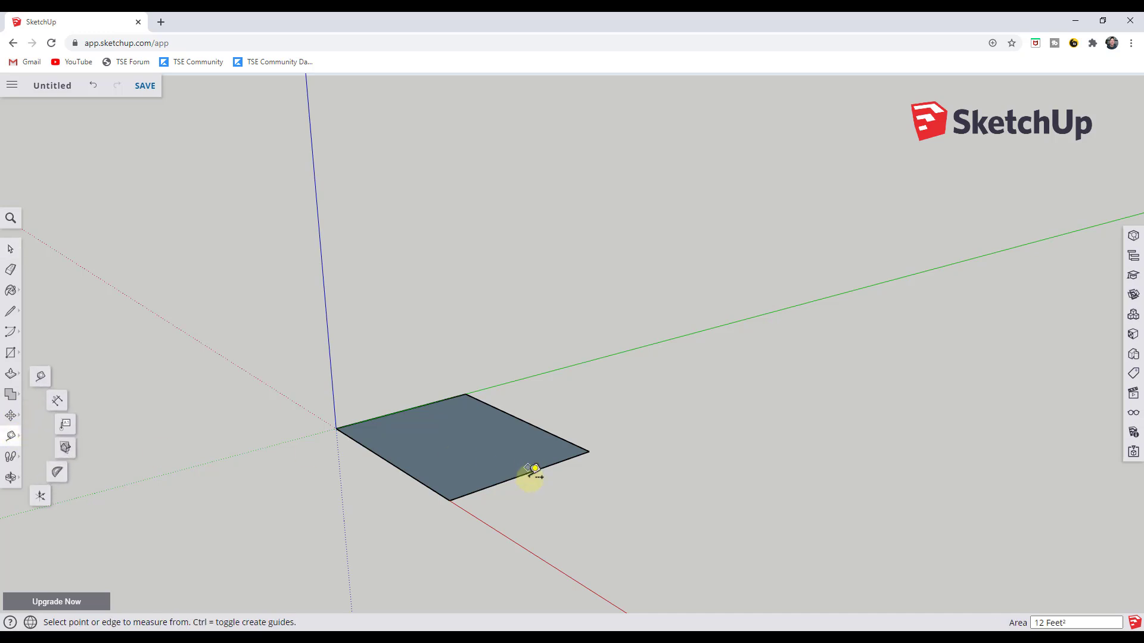
click(449, 500)
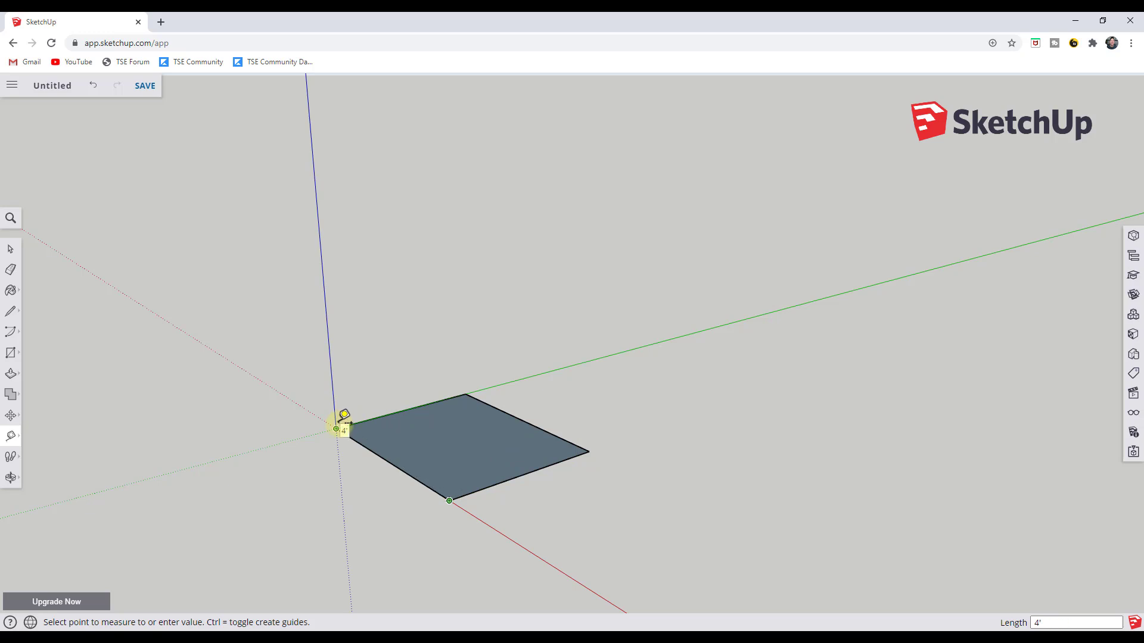
key(space)
middle_drag(471, 491, 537, 485)
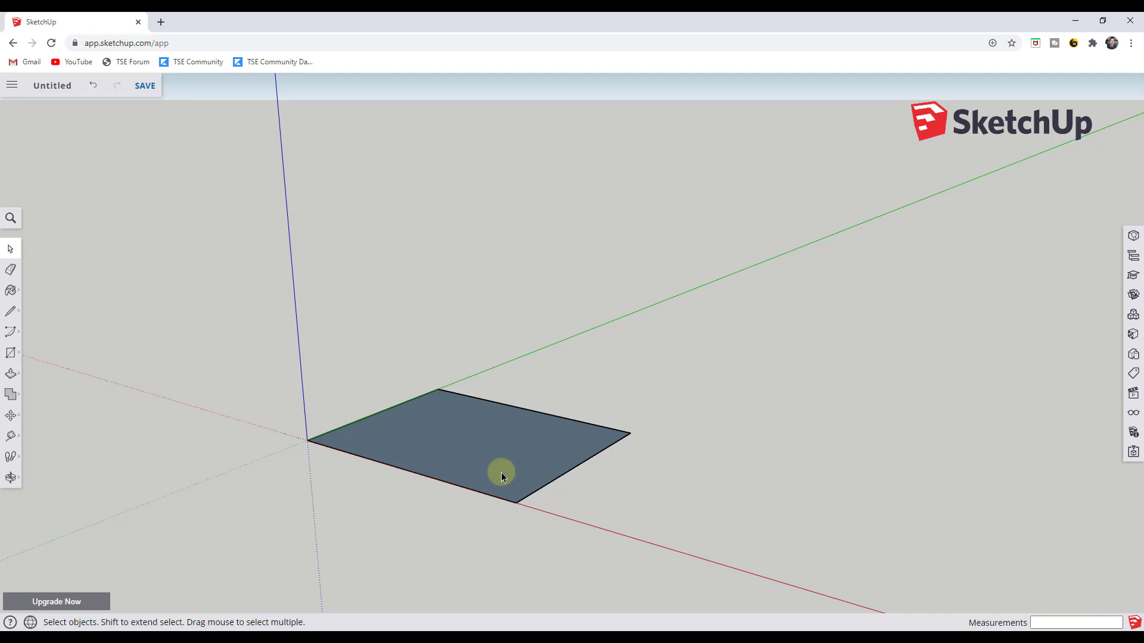
key(p)
Step: Push/Pull the rectangle face up 1.25 inches into a slab
click(516, 474)
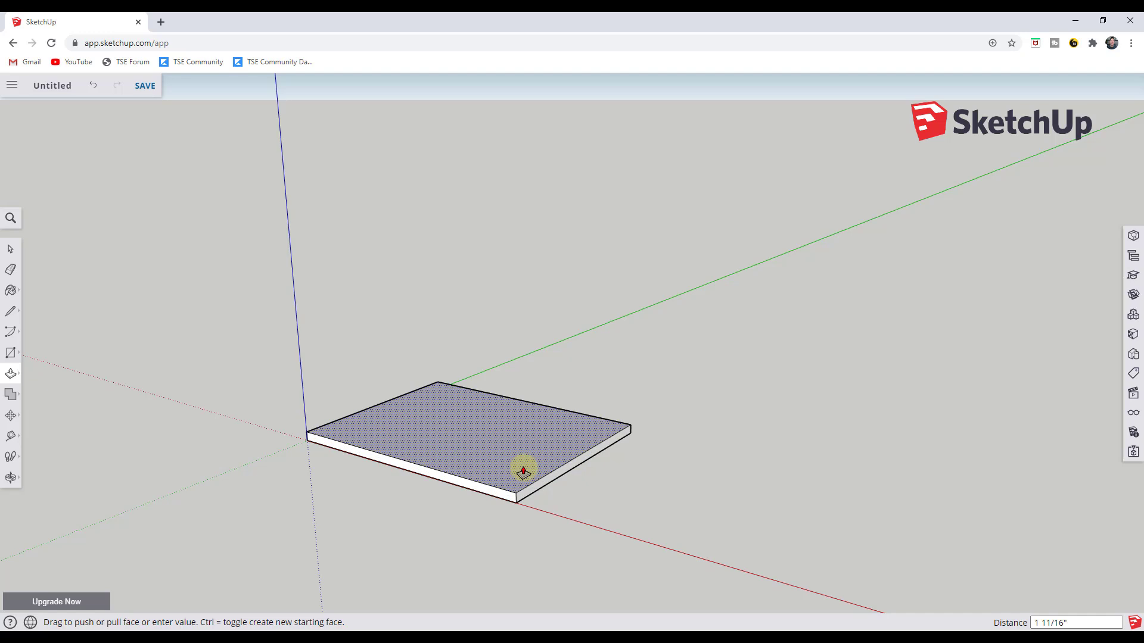
key(space)
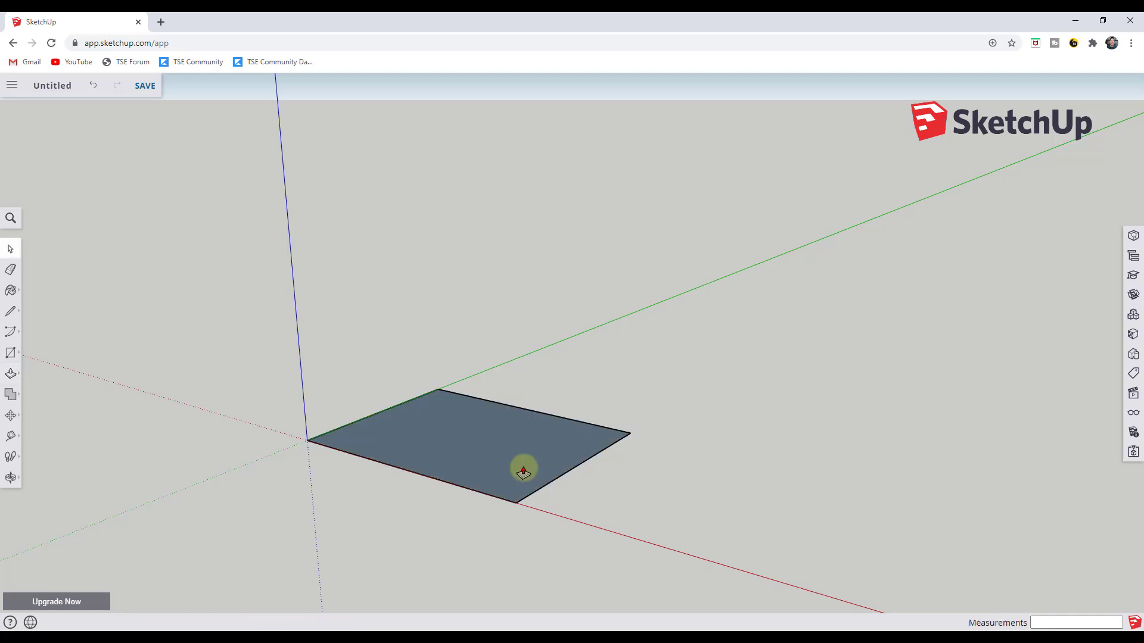
key(p)
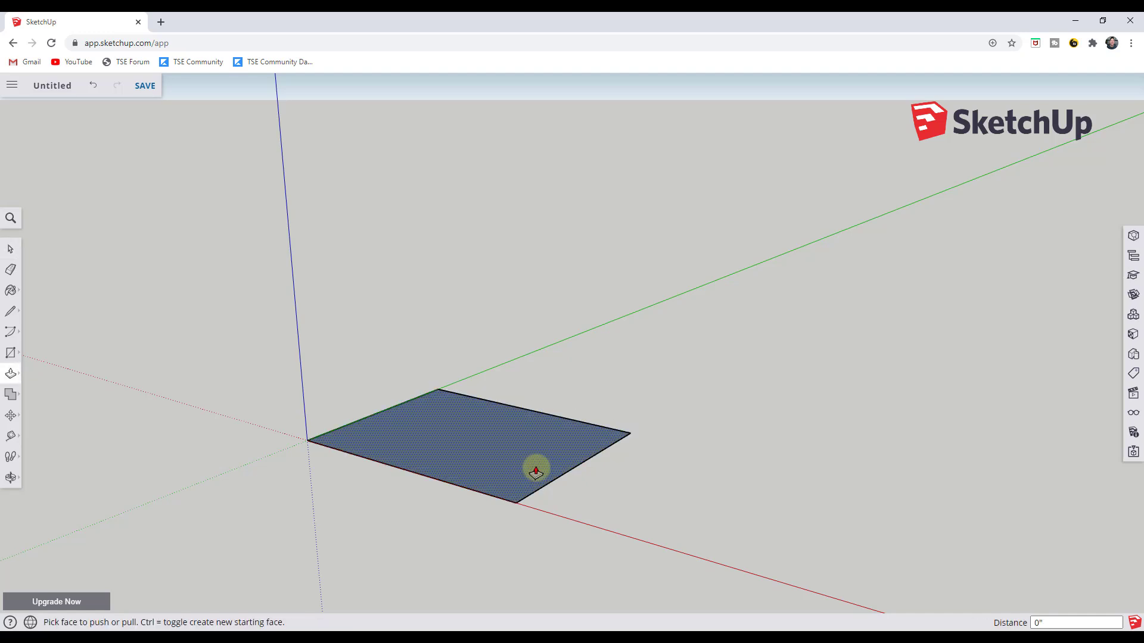
click(490, 460)
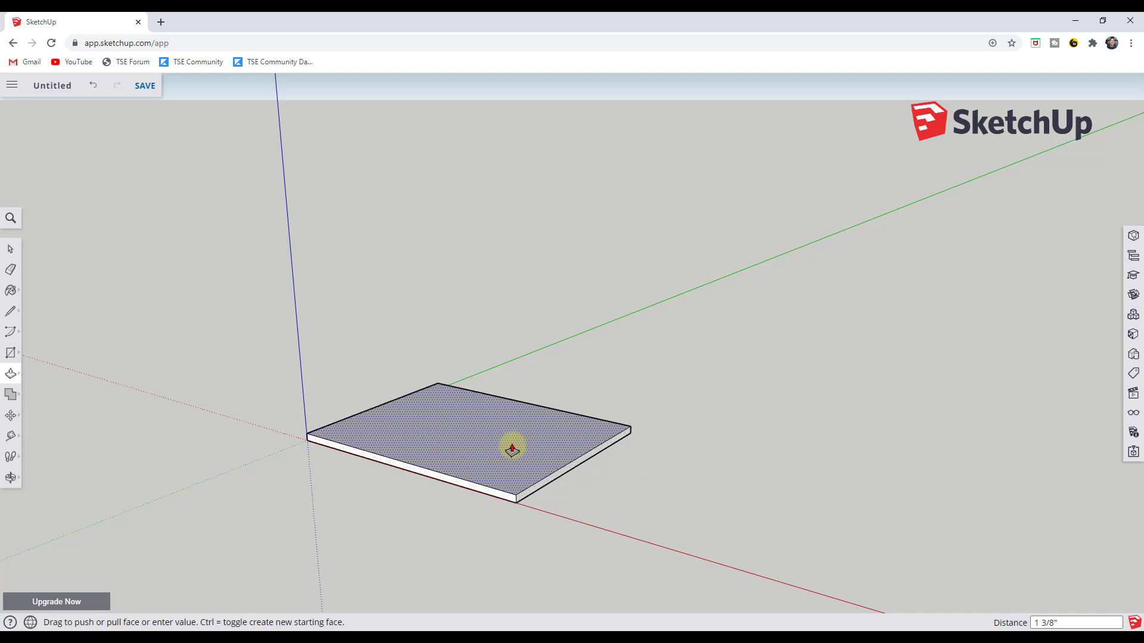
text(1.2)
key(Return)
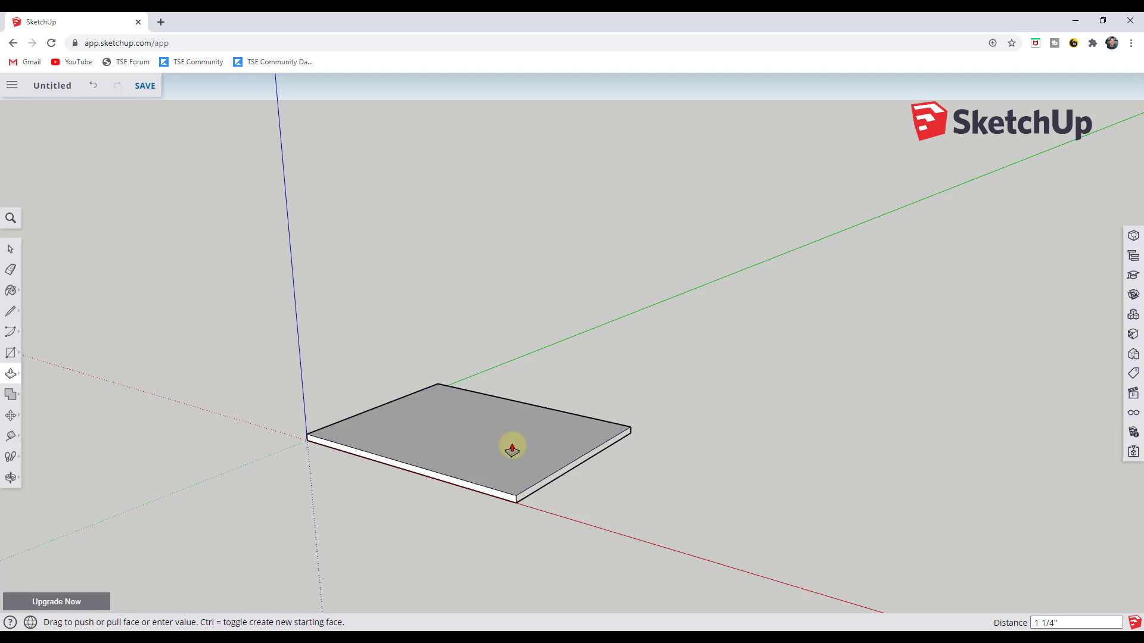
key(space)
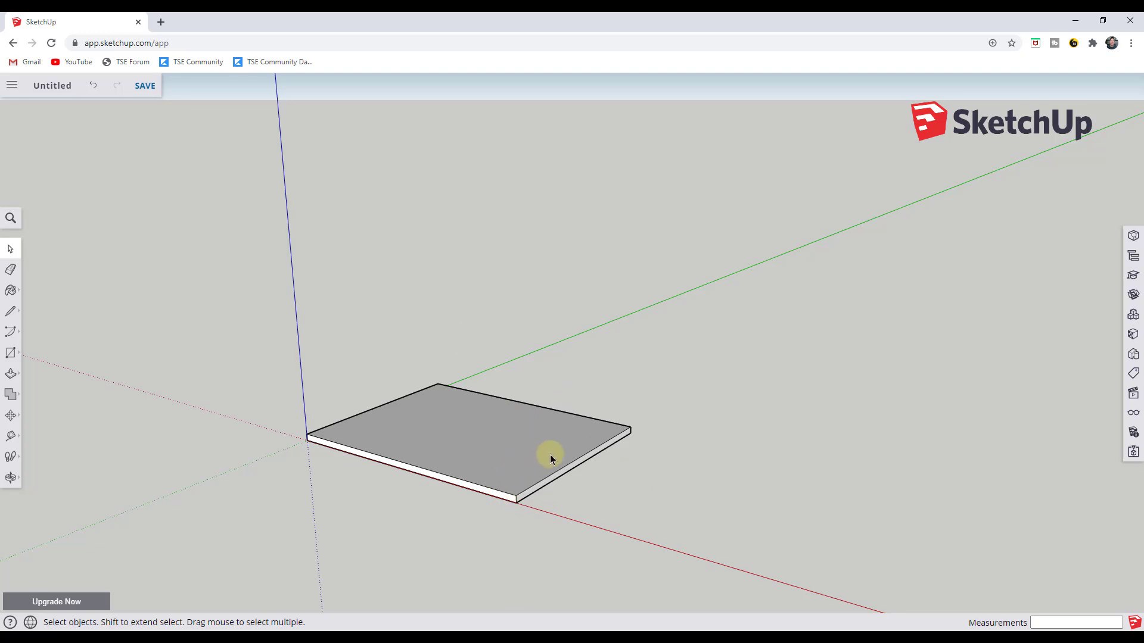
click(11, 438)
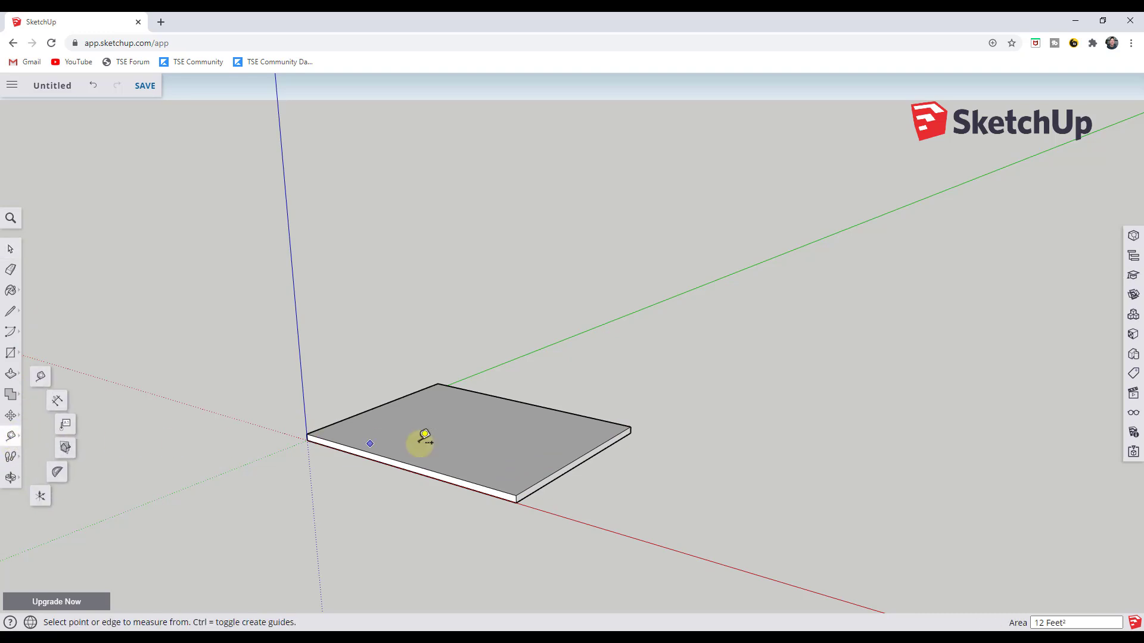
scroll(631, 431, up, 3)
click(629, 430)
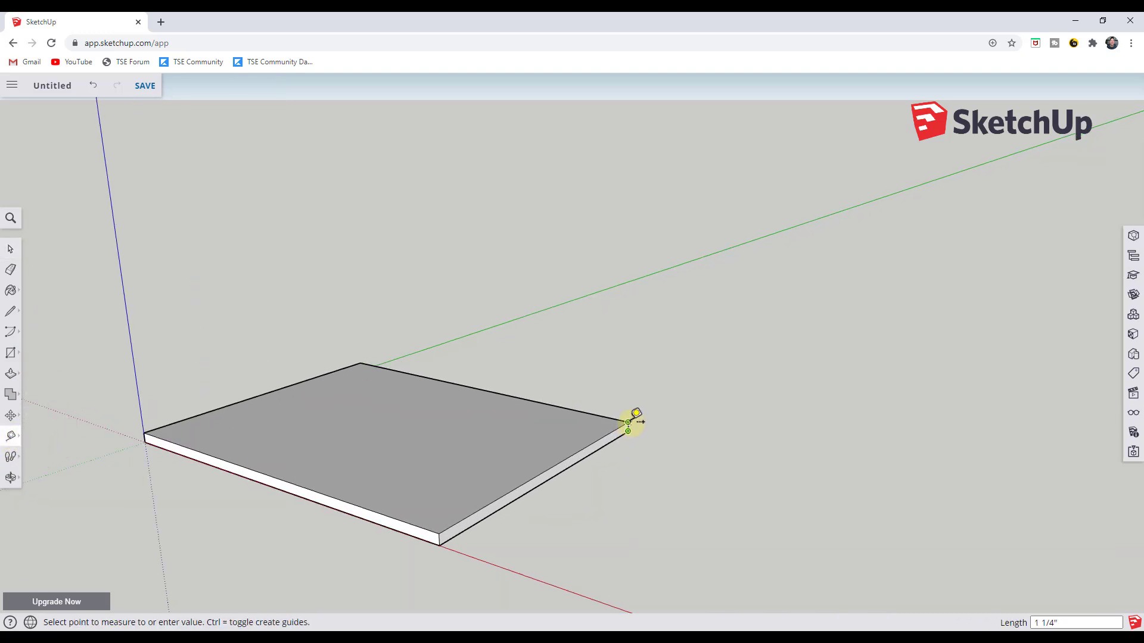
click(628, 422)
key(space)
scroll(631, 425, down, 2)
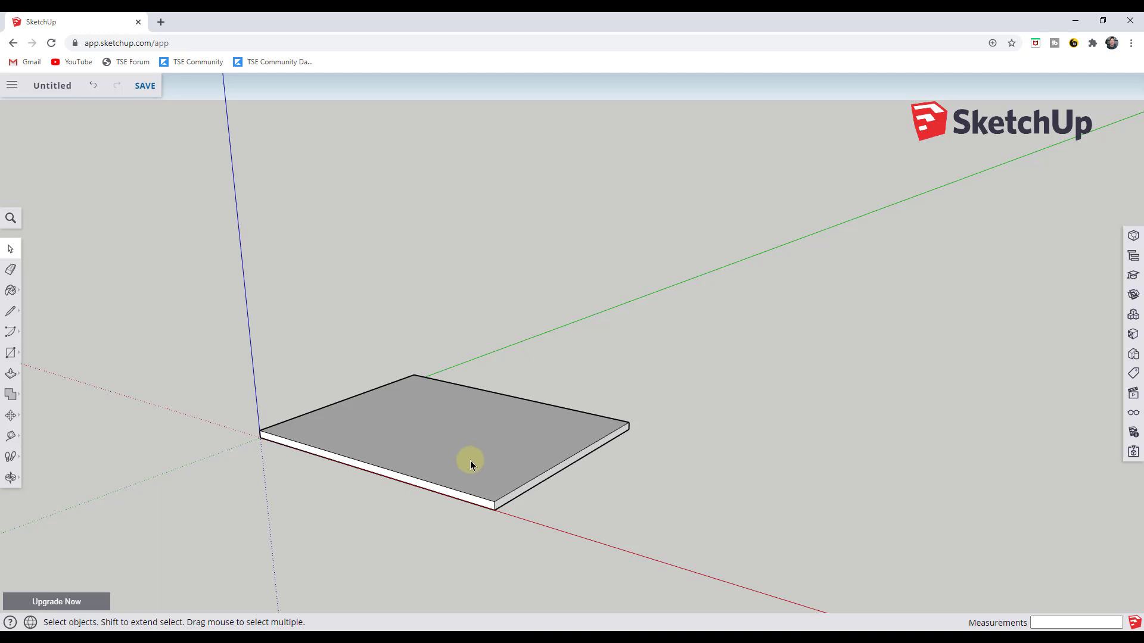
Step: Window-select every face and edge of the slab and make them a group
drag(148, 320, 808, 559)
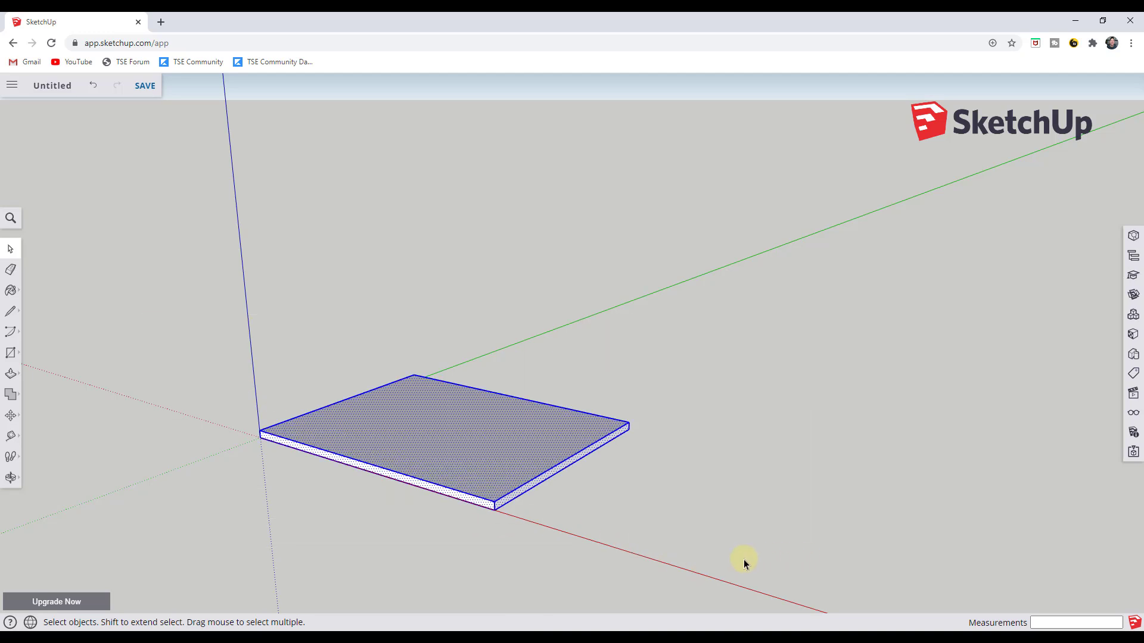
right_click(461, 443)
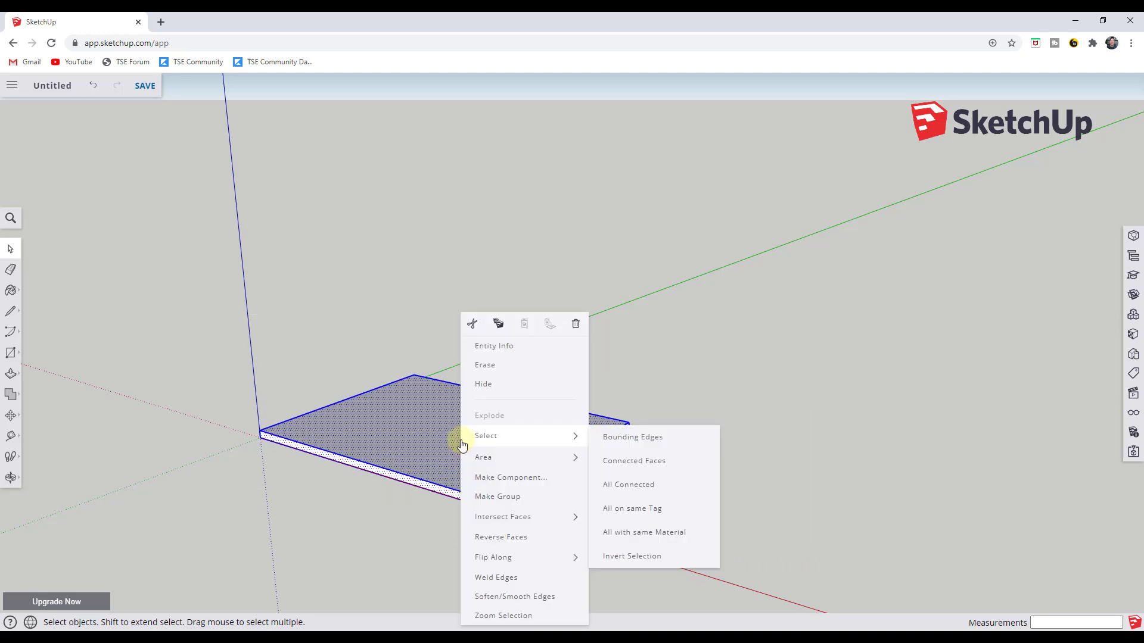
click(501, 502)
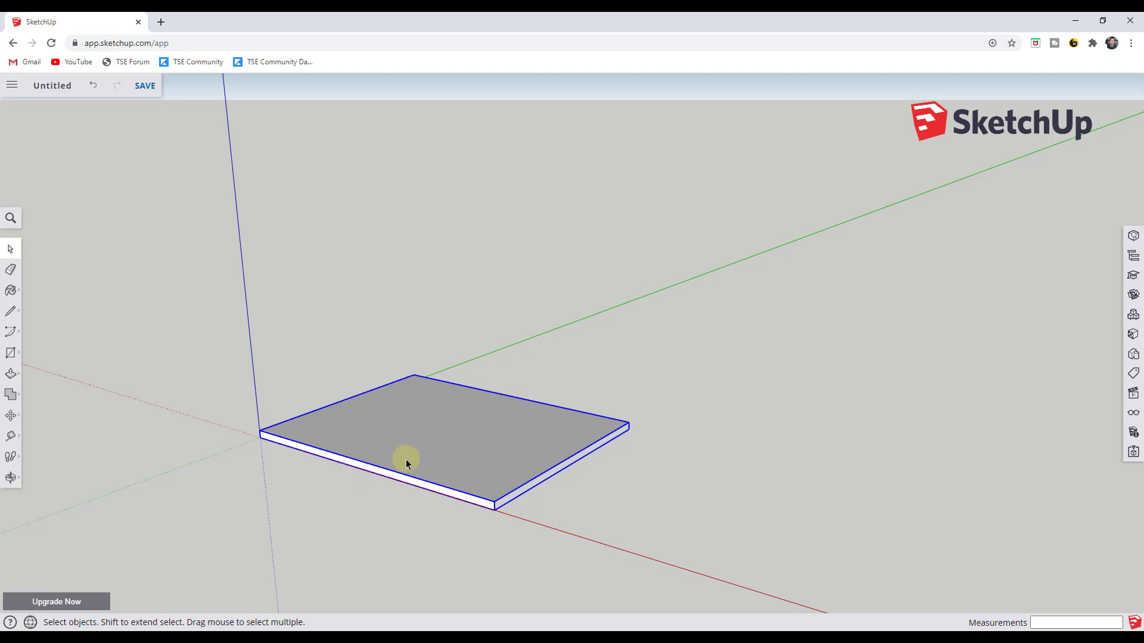
middle_drag(401, 470, 365, 562)
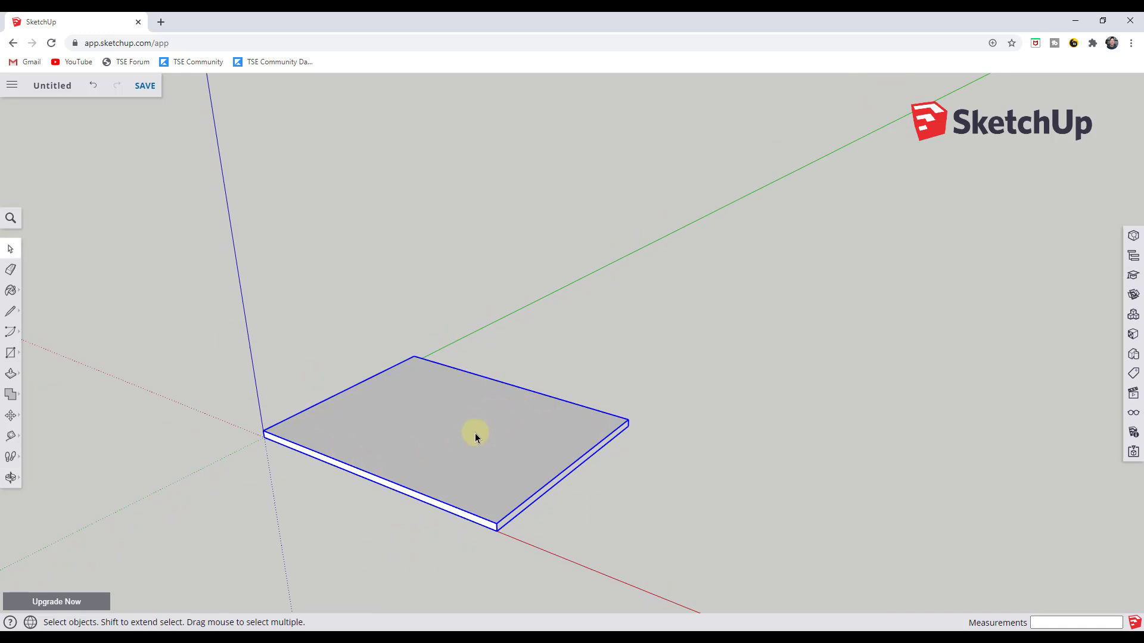
double_click(498, 476)
click(498, 477)
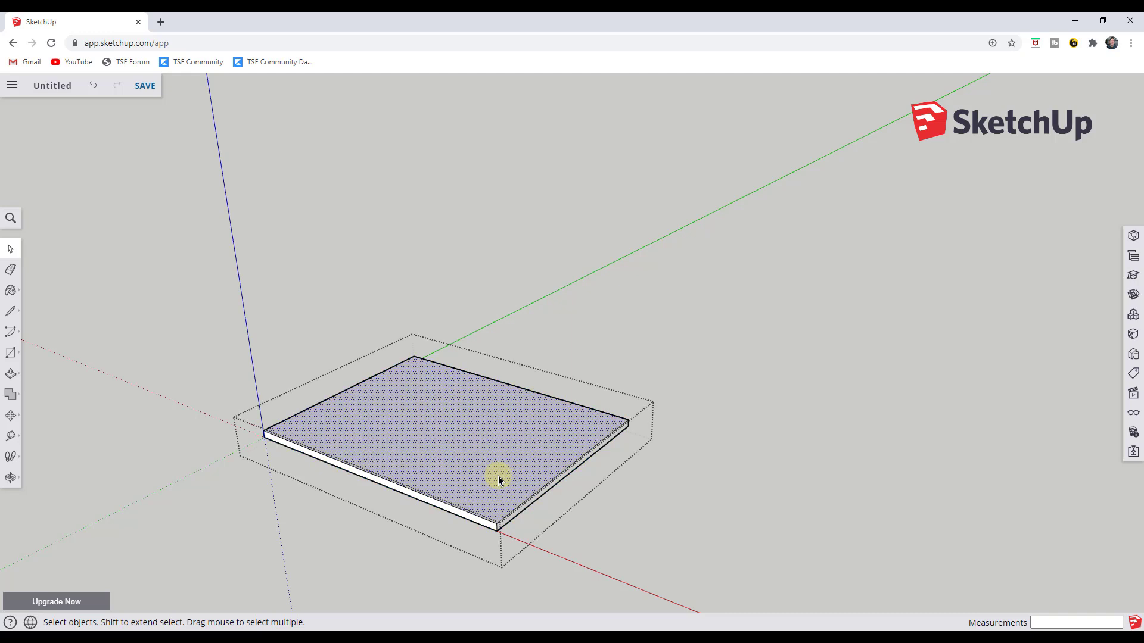
key(f)
click(325, 400)
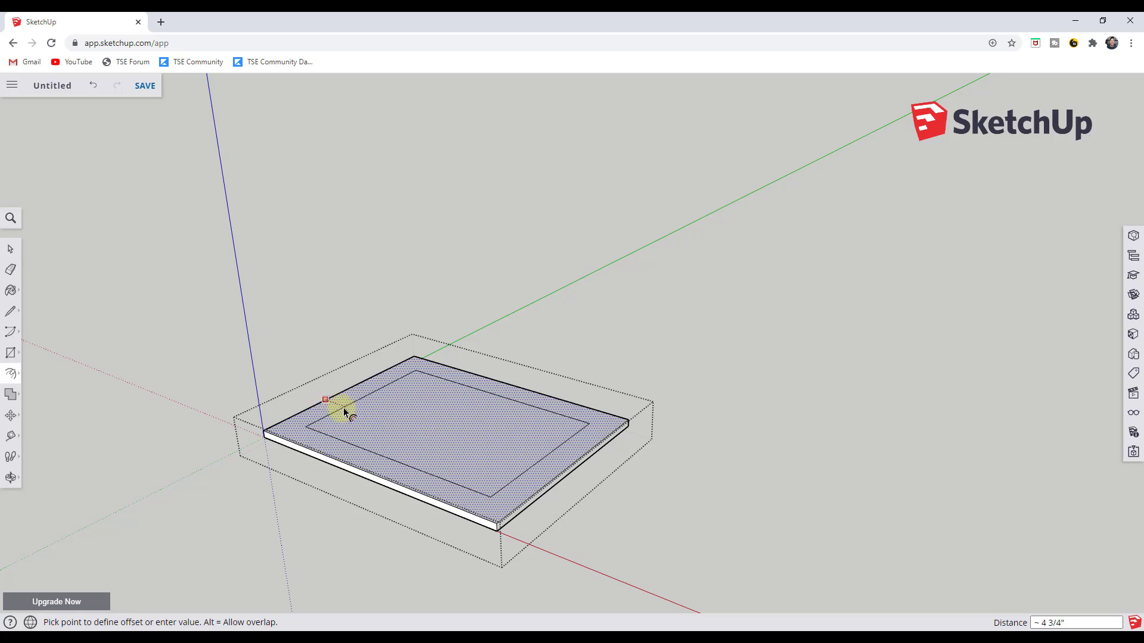
key(space)
key(f)
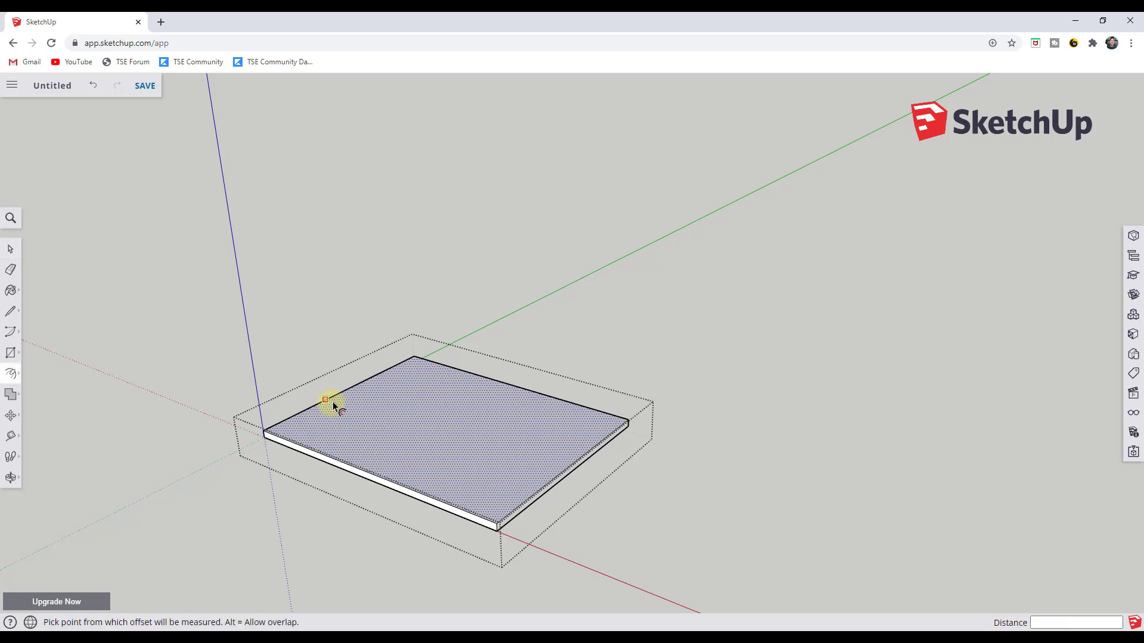
click(328, 399)
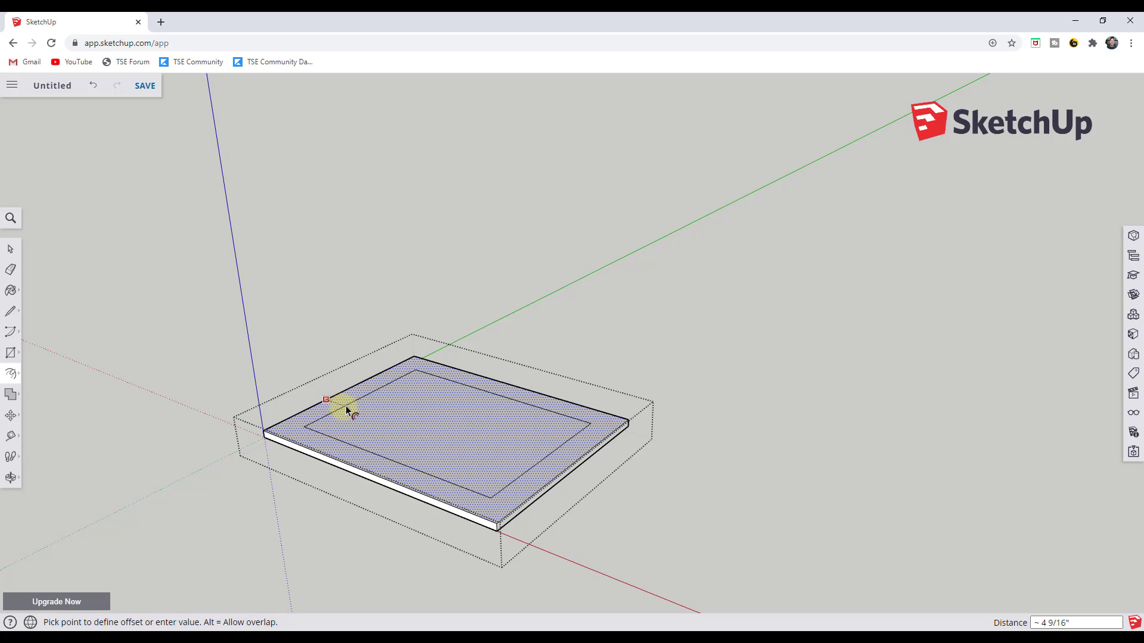
key(space)
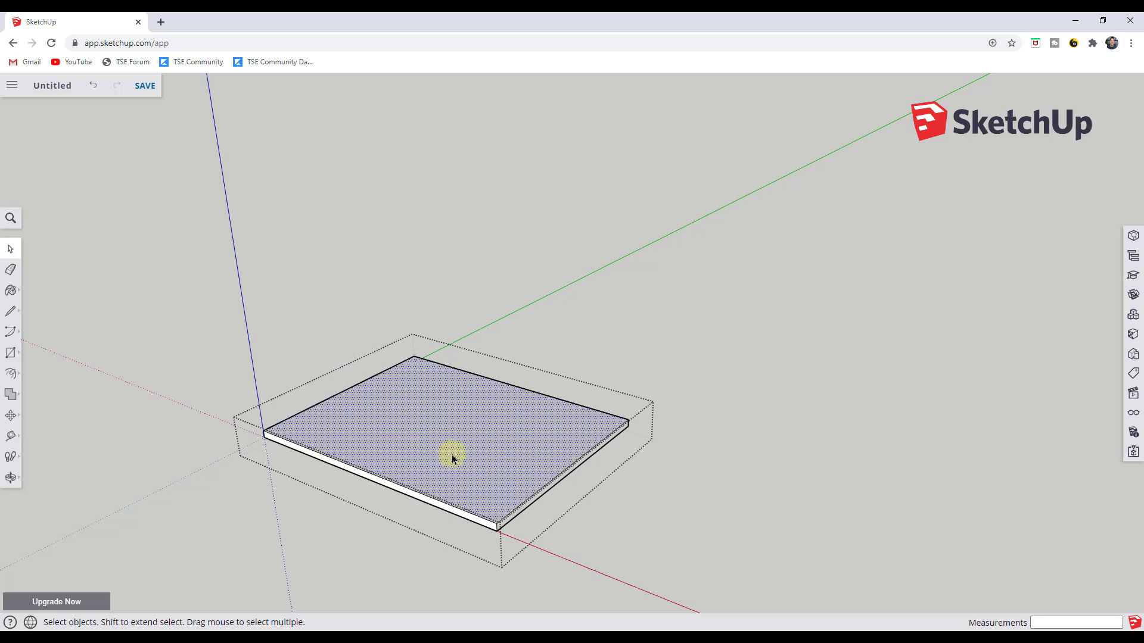
click(644, 428)
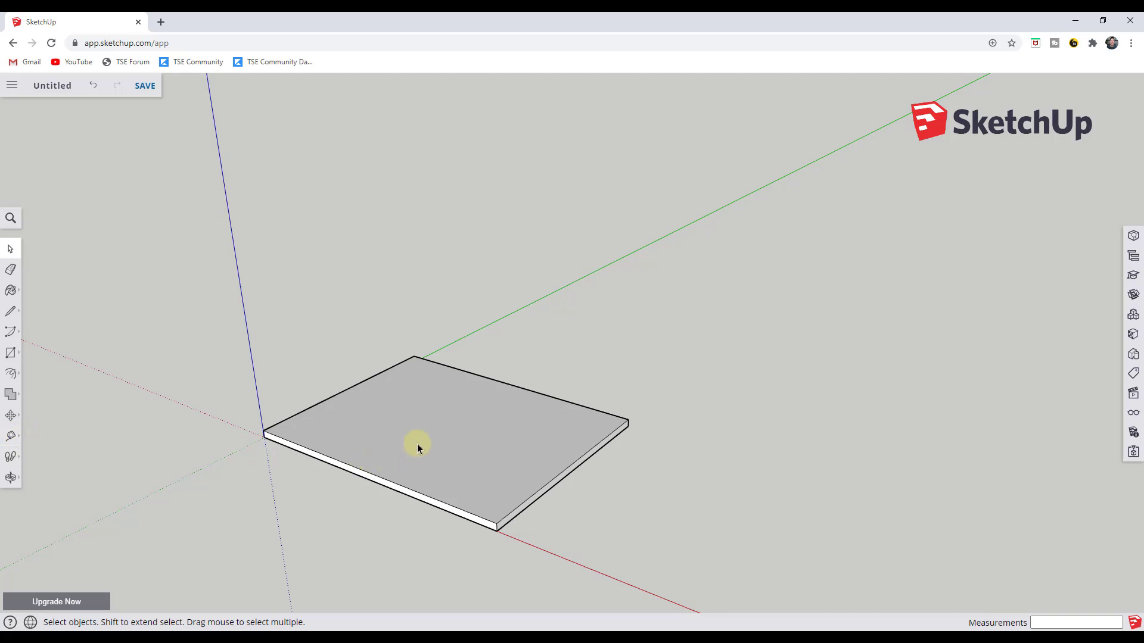
click(11, 435)
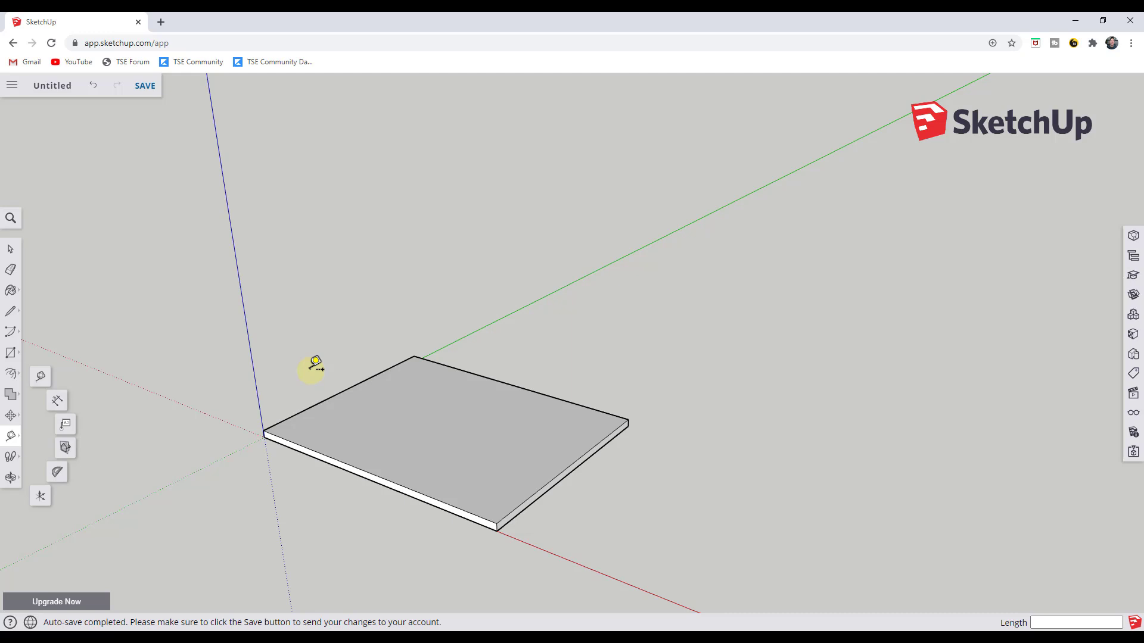
click(555, 477)
click(496, 451)
click(346, 389)
click(395, 396)
click(512, 384)
click(468, 403)
click(374, 415)
click(413, 424)
click(448, 396)
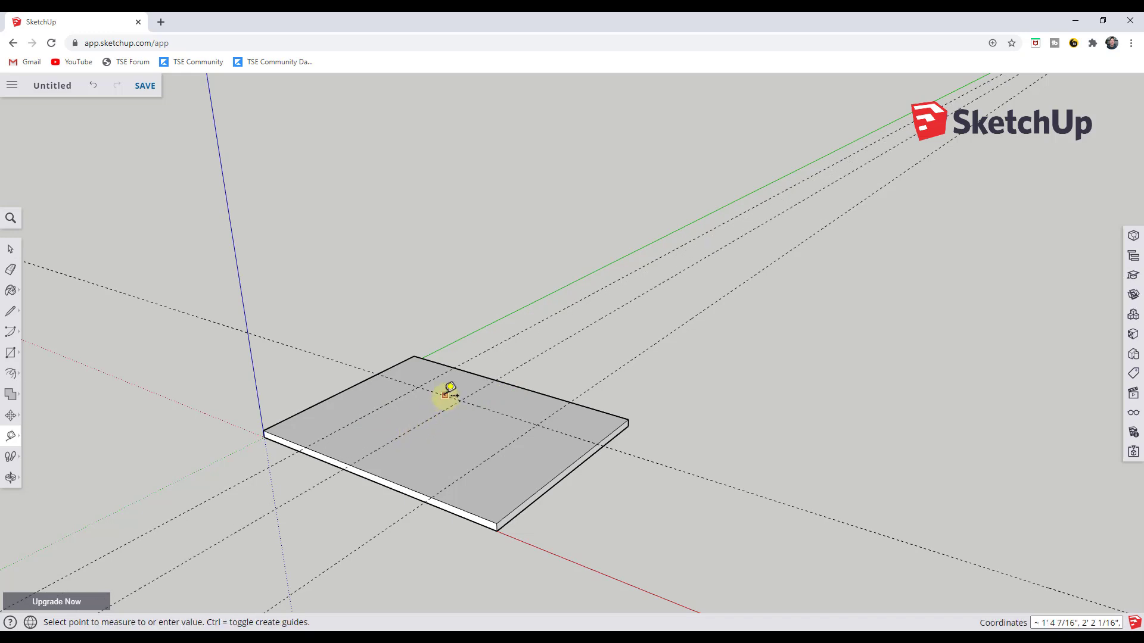
click(418, 428)
click(418, 428)
click(439, 459)
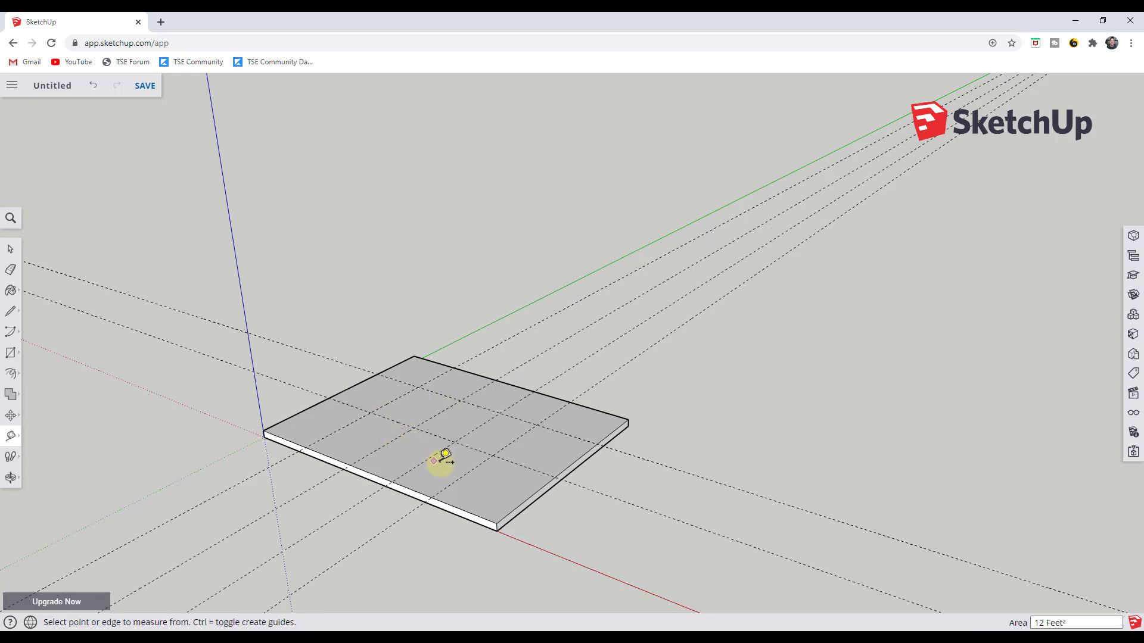
click(473, 462)
click(450, 472)
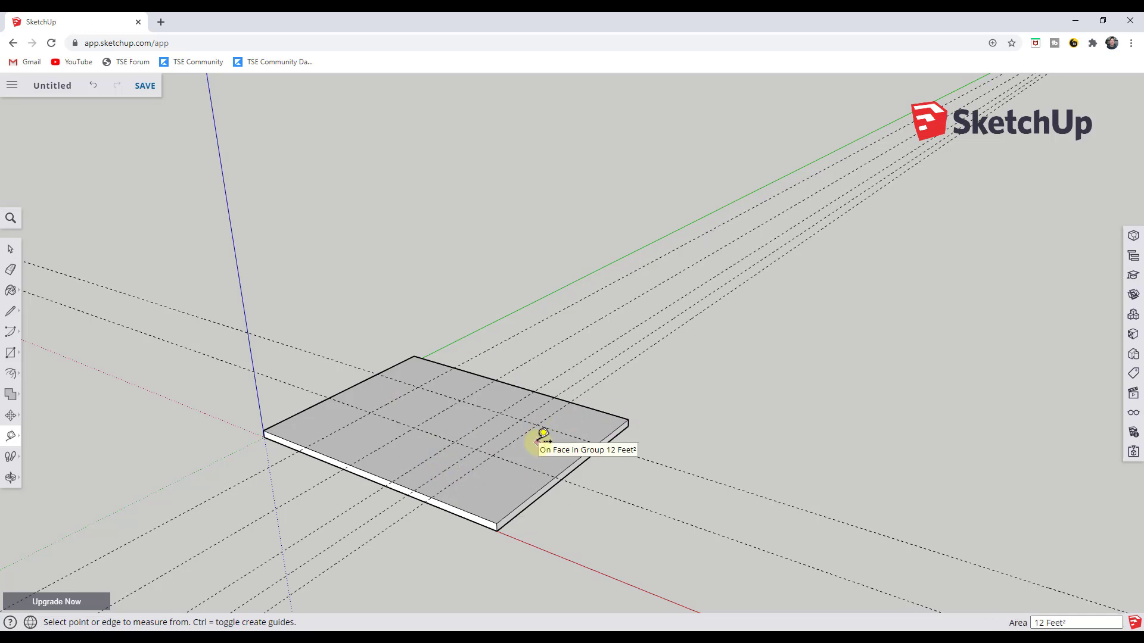
key(space)
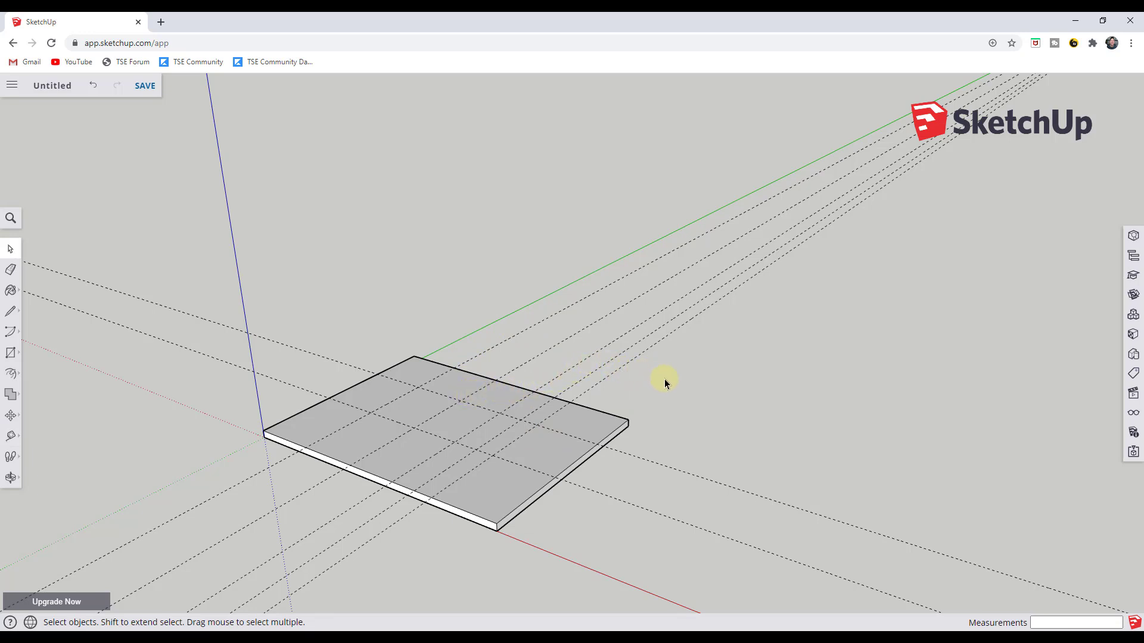
key(e)
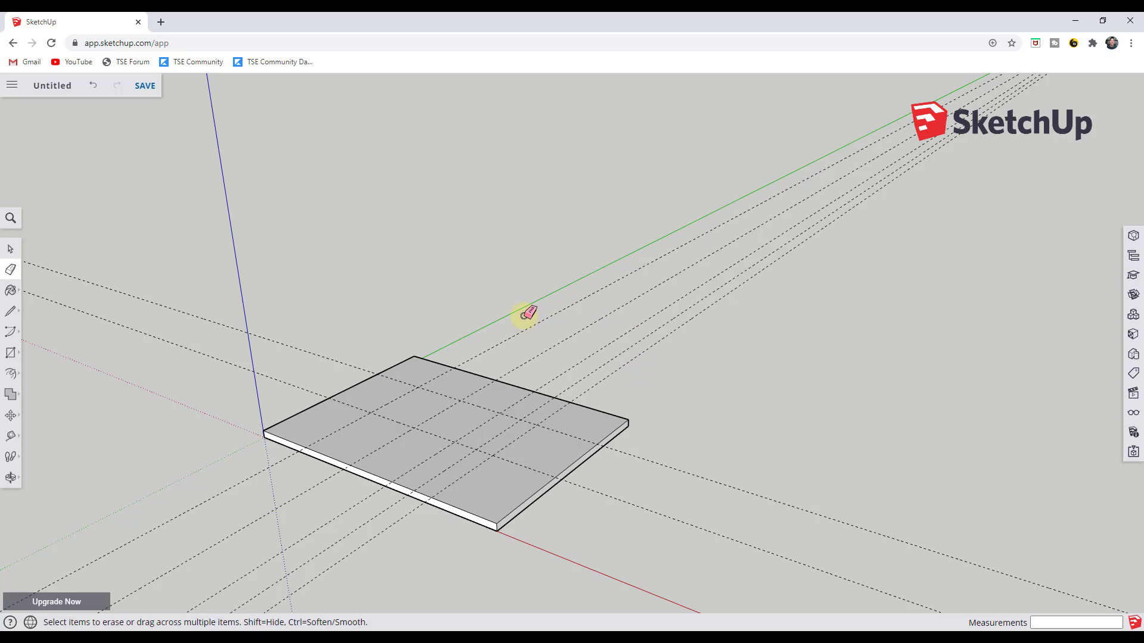
mouse_move(539, 319)
mouse_down()
mouse_move(645, 371)
mouse_move(678, 411)
mouse_move(669, 466)
mouse_move(612, 514)
mouse_up()
key(space)
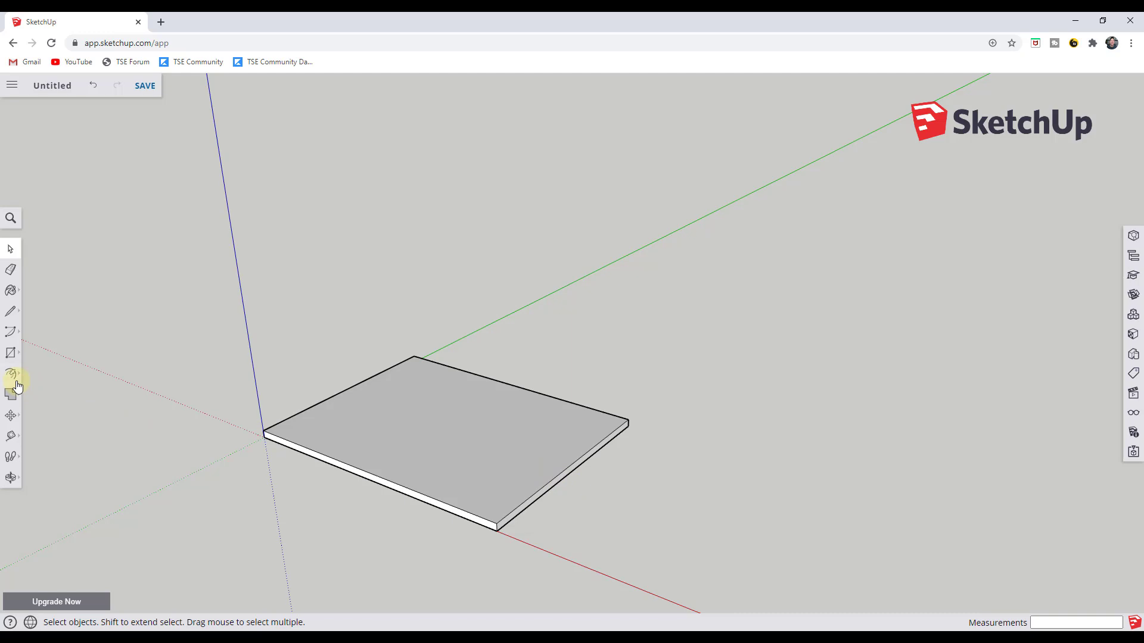
Step: Place a guide 6 inches in from the slab's back edge
click(12, 438)
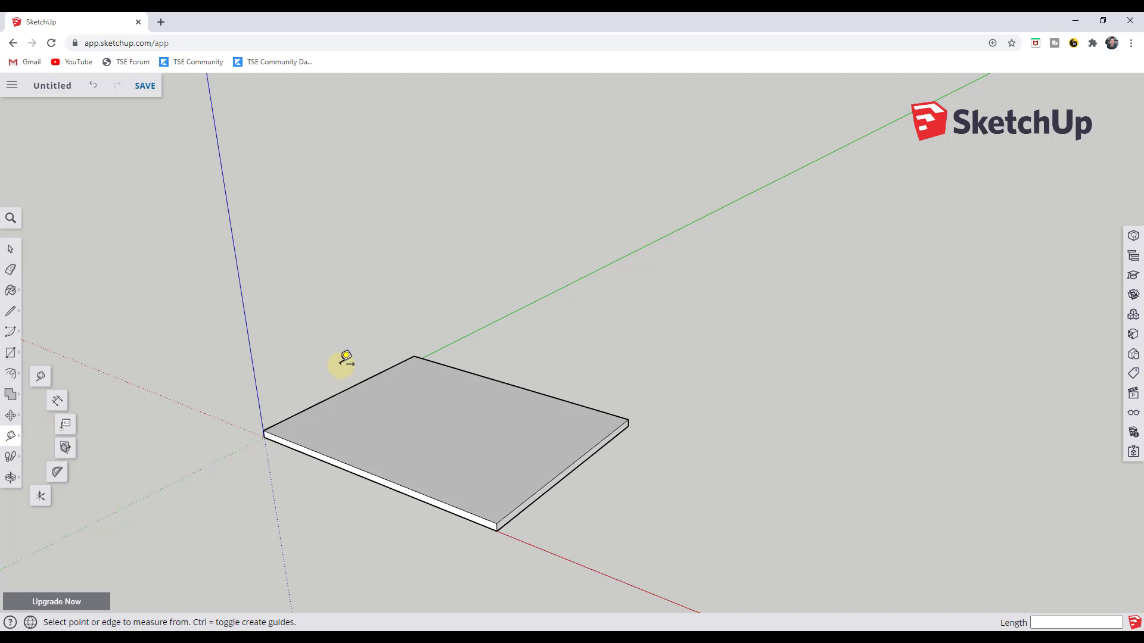
click(386, 370)
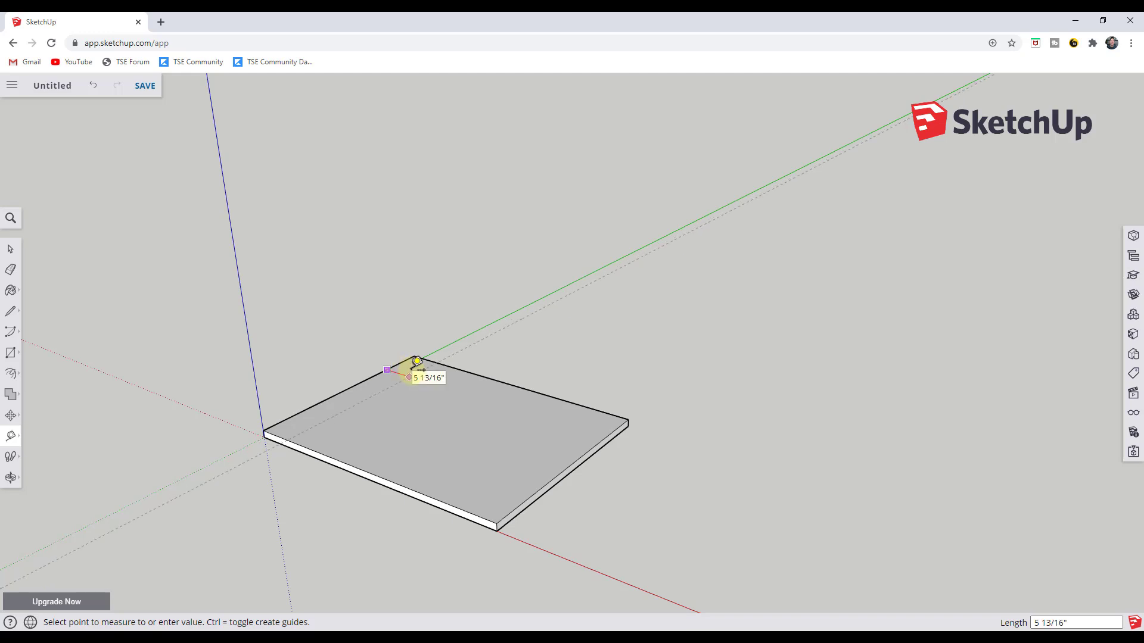
text(6)
key(Return)
key(space)
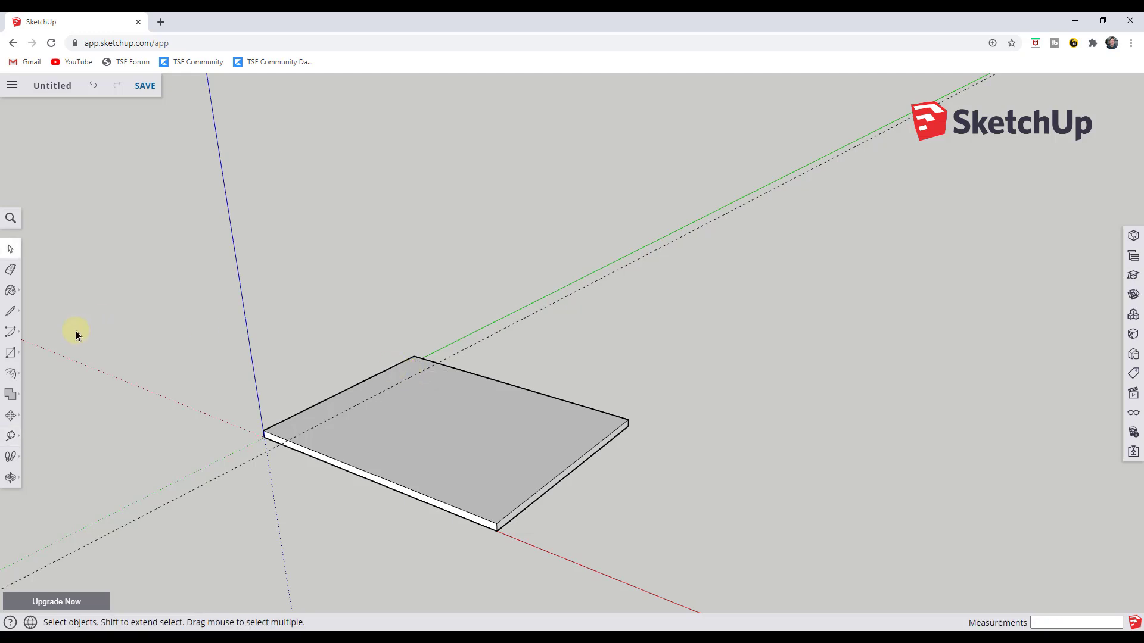
click(11, 436)
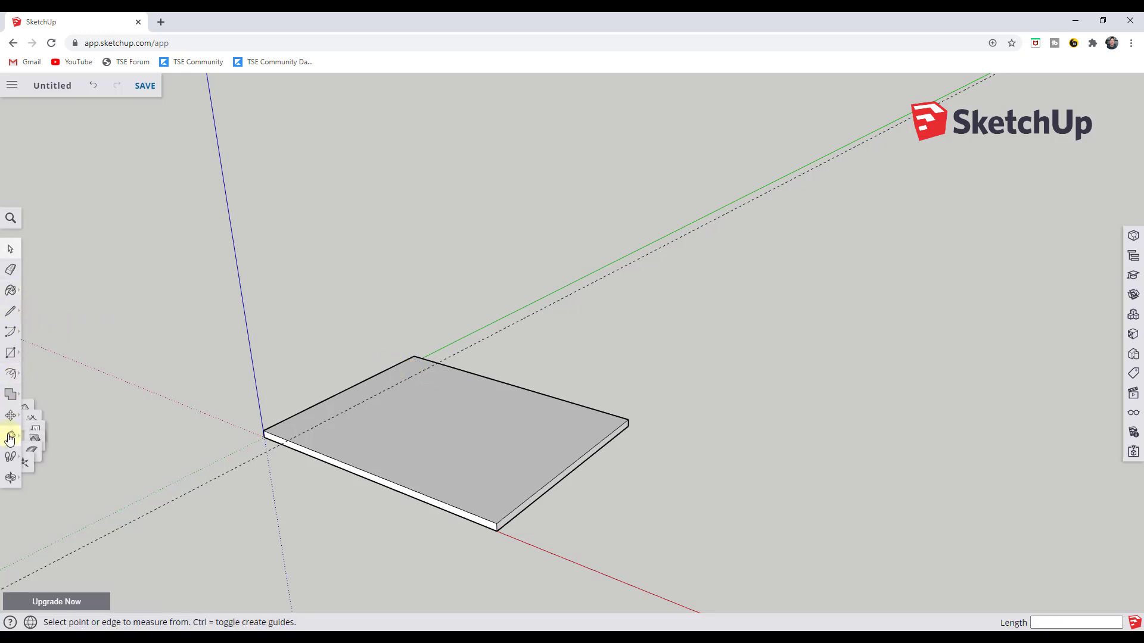
click(416, 355)
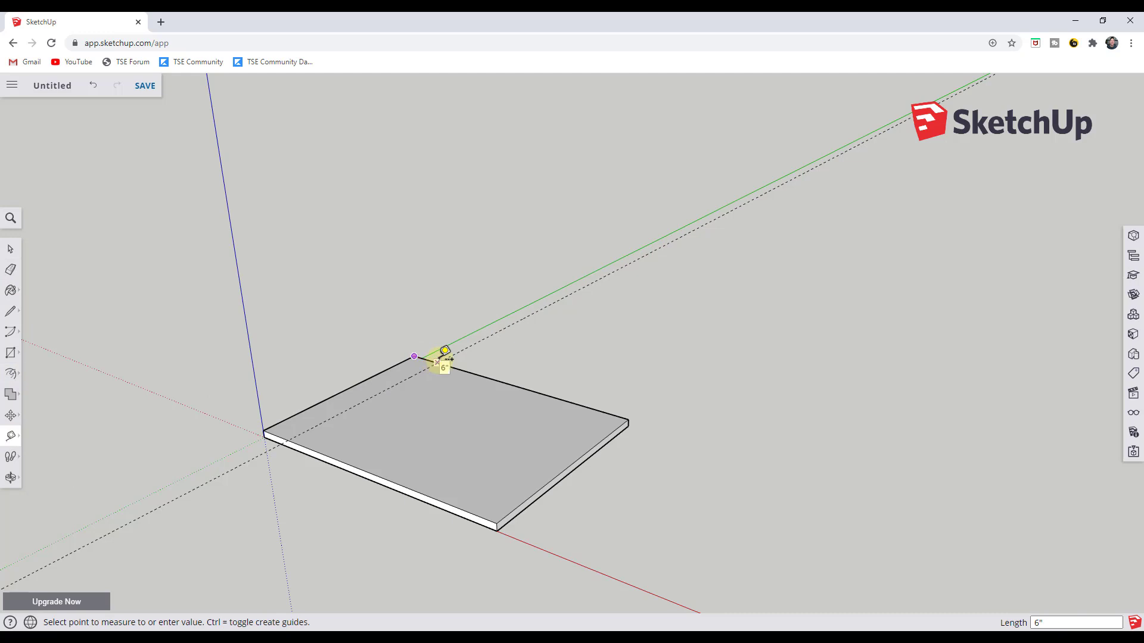
key(space)
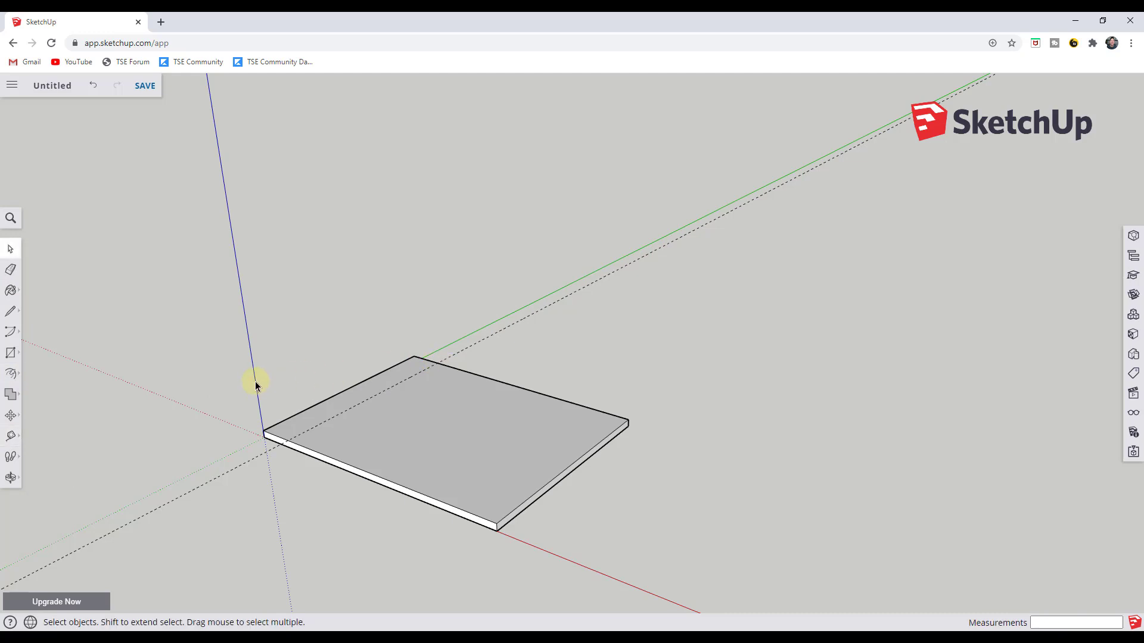
Step: Add another 6-inch guide from the back edge and a 9-inch guide from the right edge
click(10, 435)
click(533, 391)
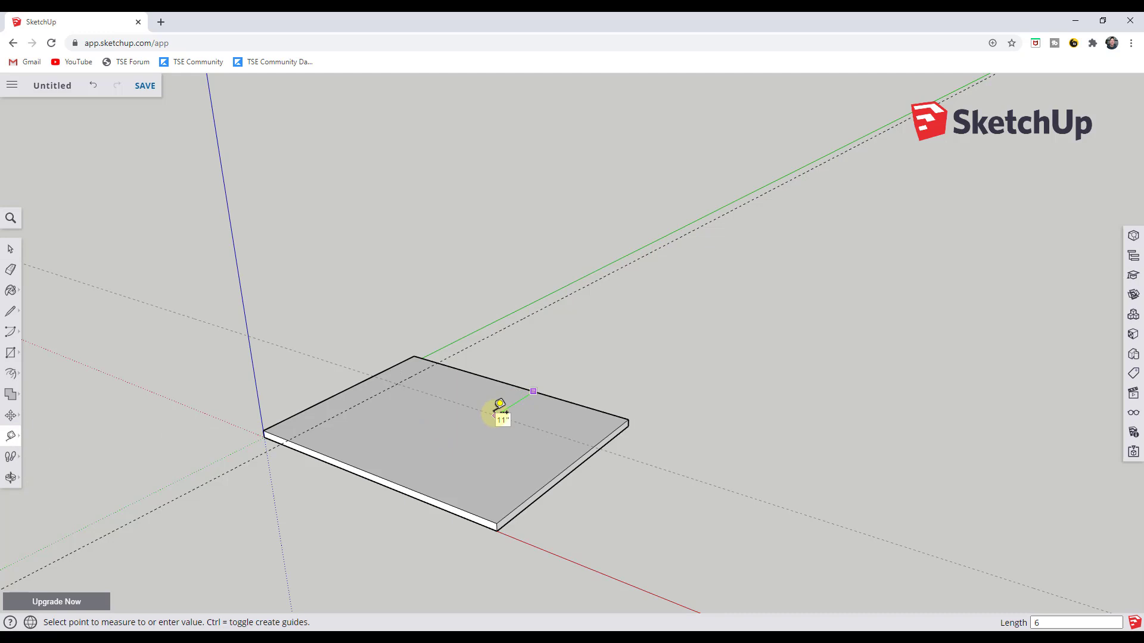
key(Return)
click(558, 474)
text(9)
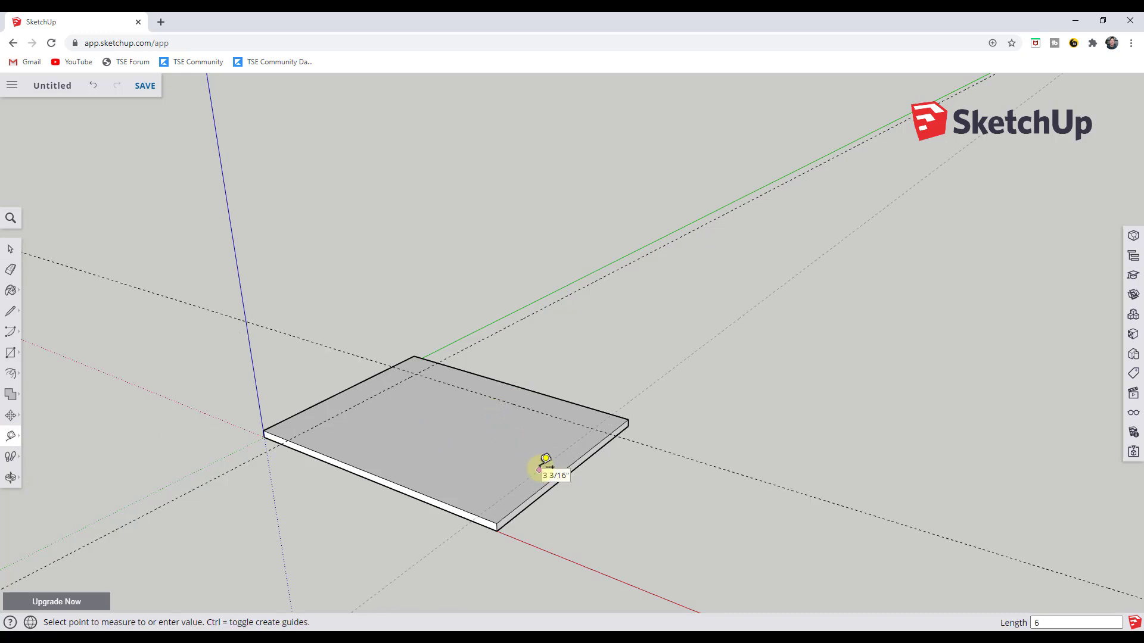
key(Return)
click(433, 498)
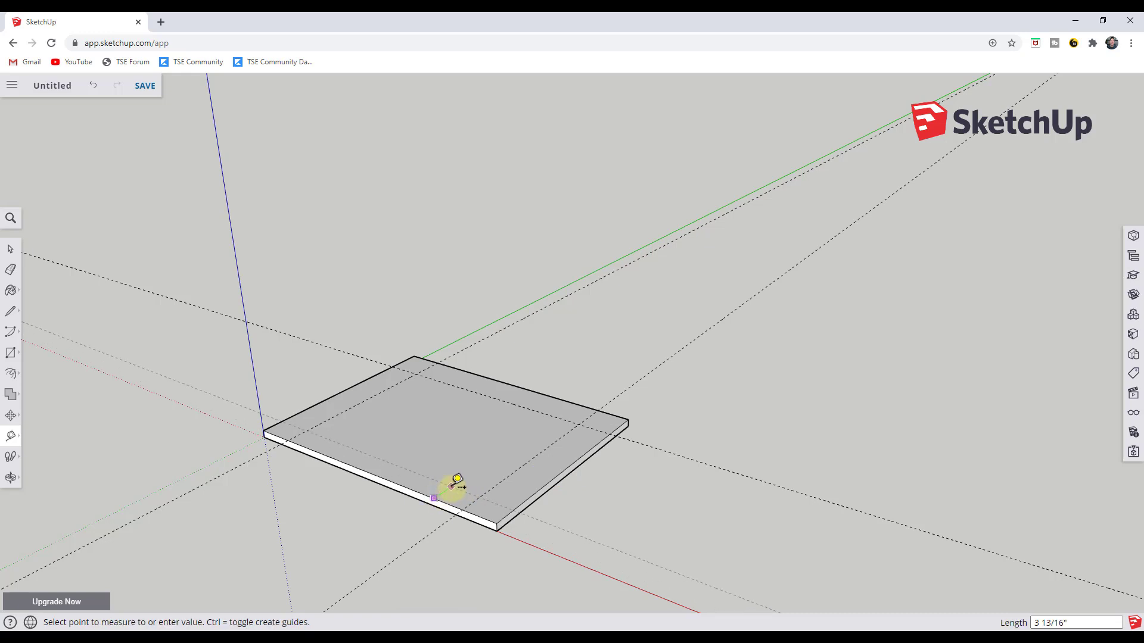
key(Escape)
key(space)
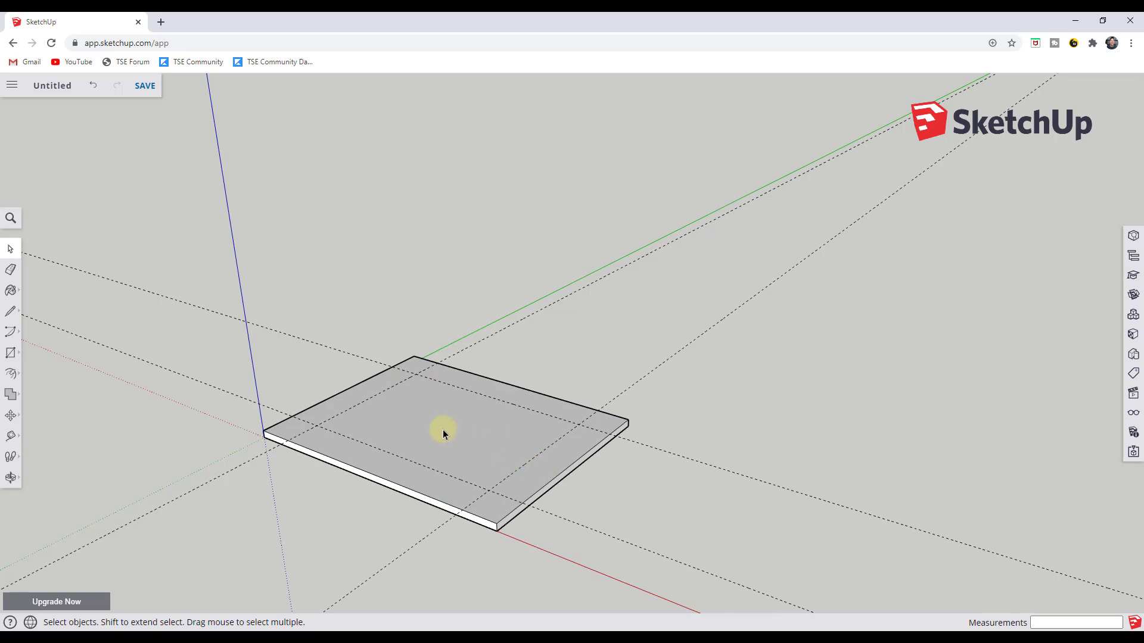
Step: Draw a rectangle on the slab top with corners at opposite guide intersections
key(r)
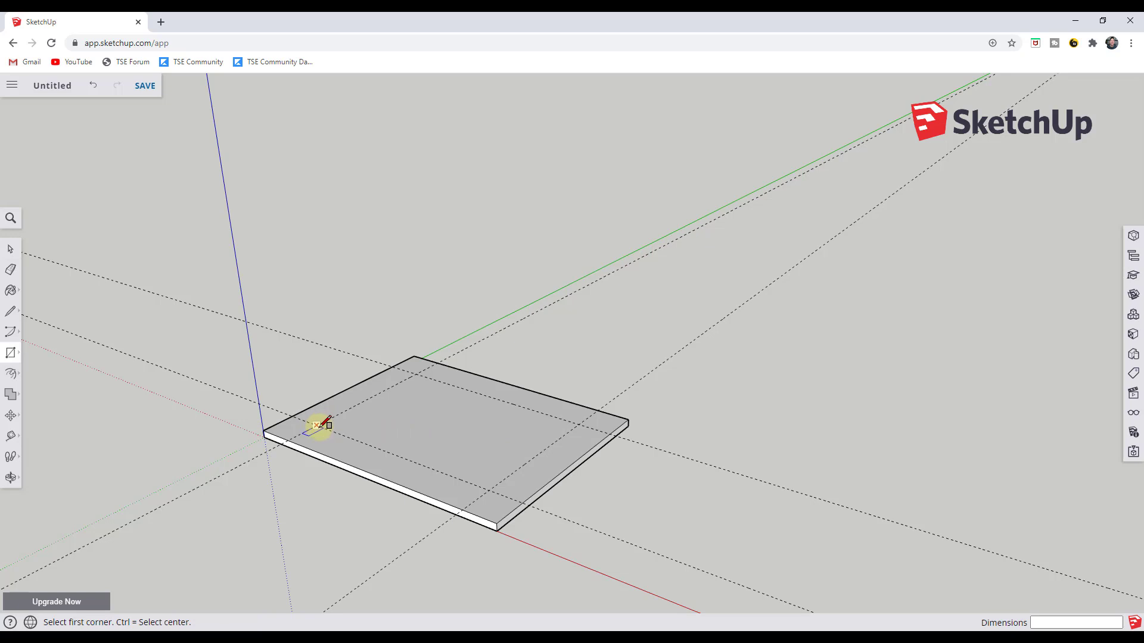
click(316, 425)
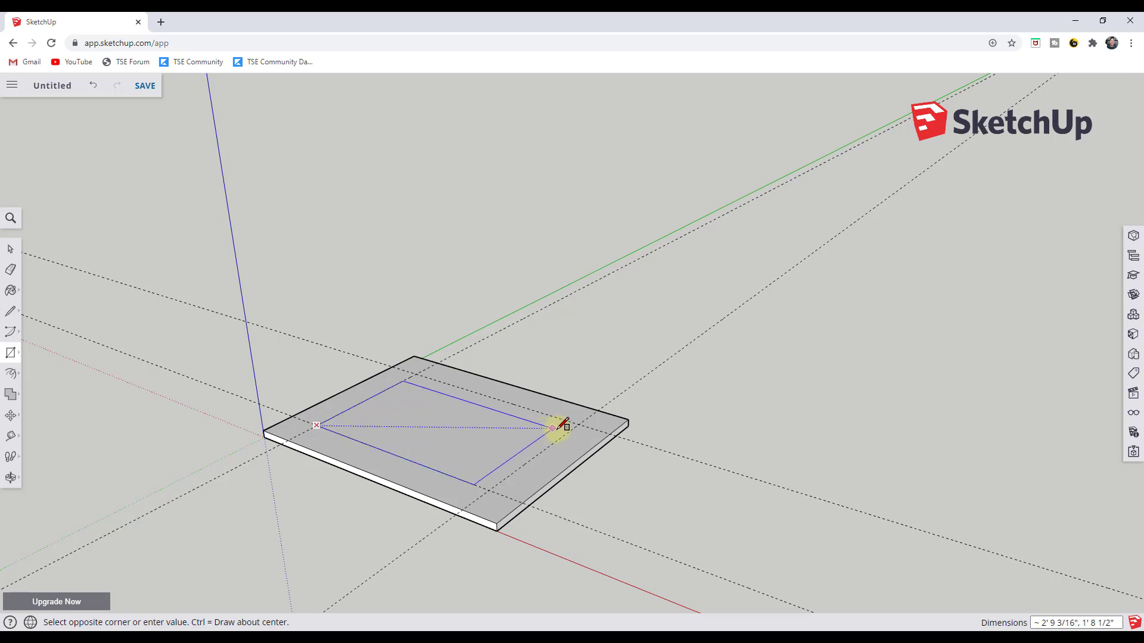
click(578, 425)
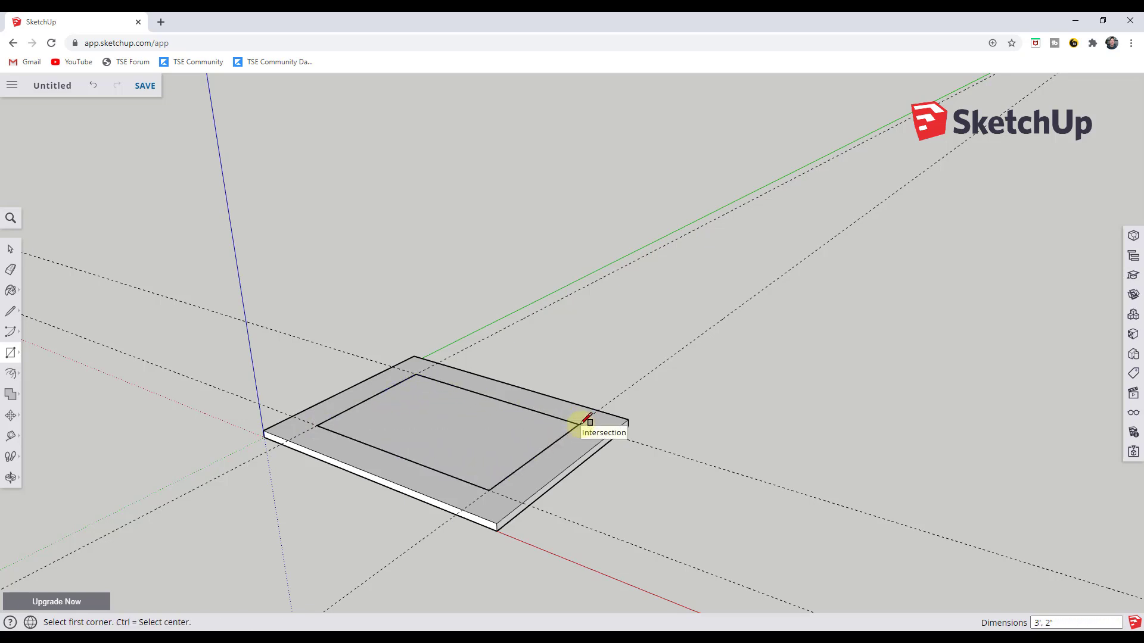
key(space)
middle_drag(507, 440, 495, 419)
scroll(488, 454, up, 3)
click(611, 446)
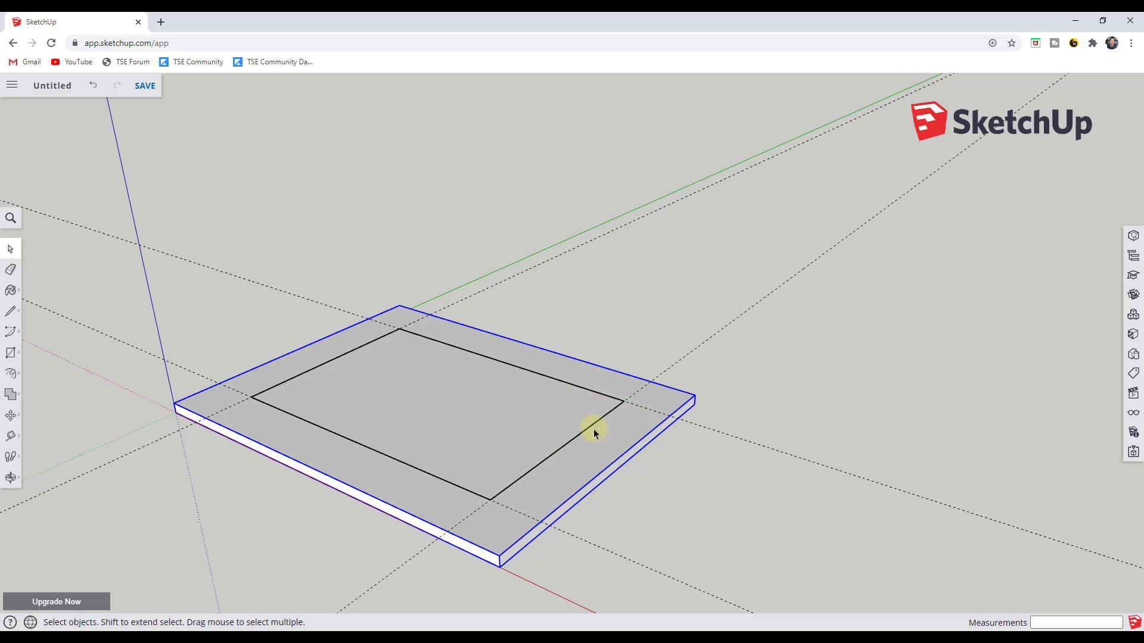
Step: Enter and leave the slab group, then select the inset rectangle face on its top
double_click(636, 427)
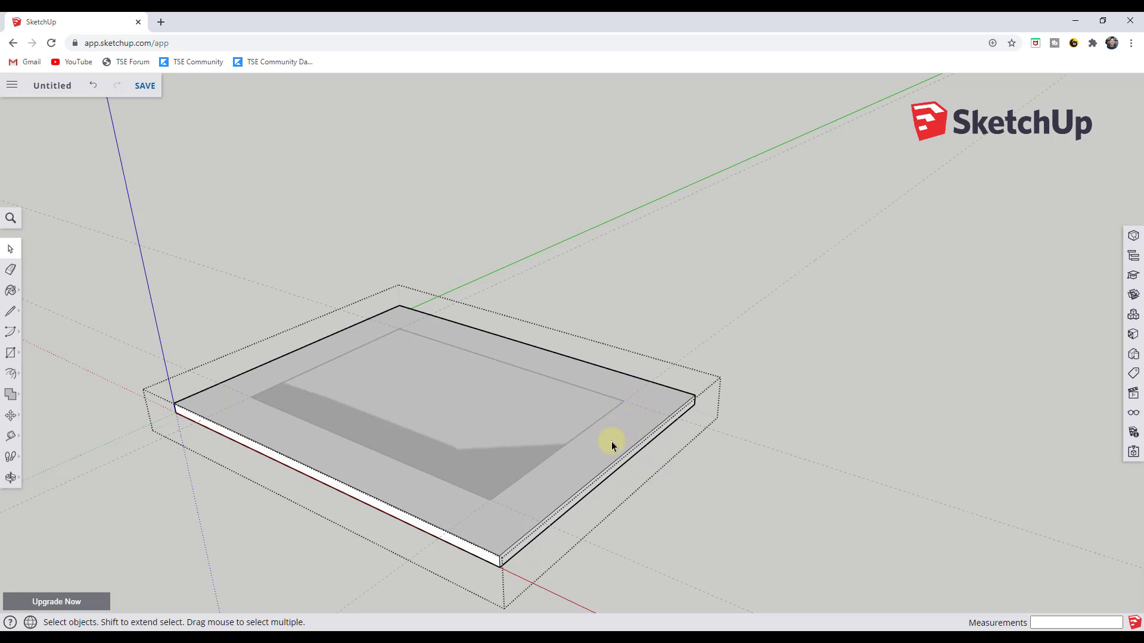
click(819, 405)
click(576, 417)
middle_drag(419, 394, 400, 452)
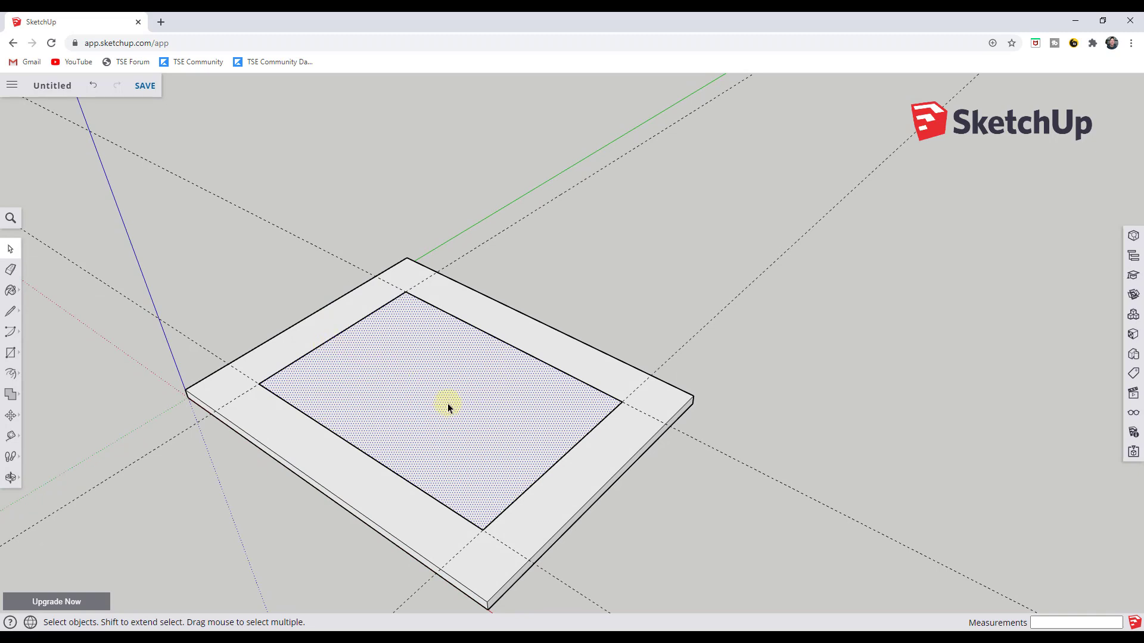
Step: Offset (F) the inset rectangle's edge inward, entering 1.5 as the distance
key(f)
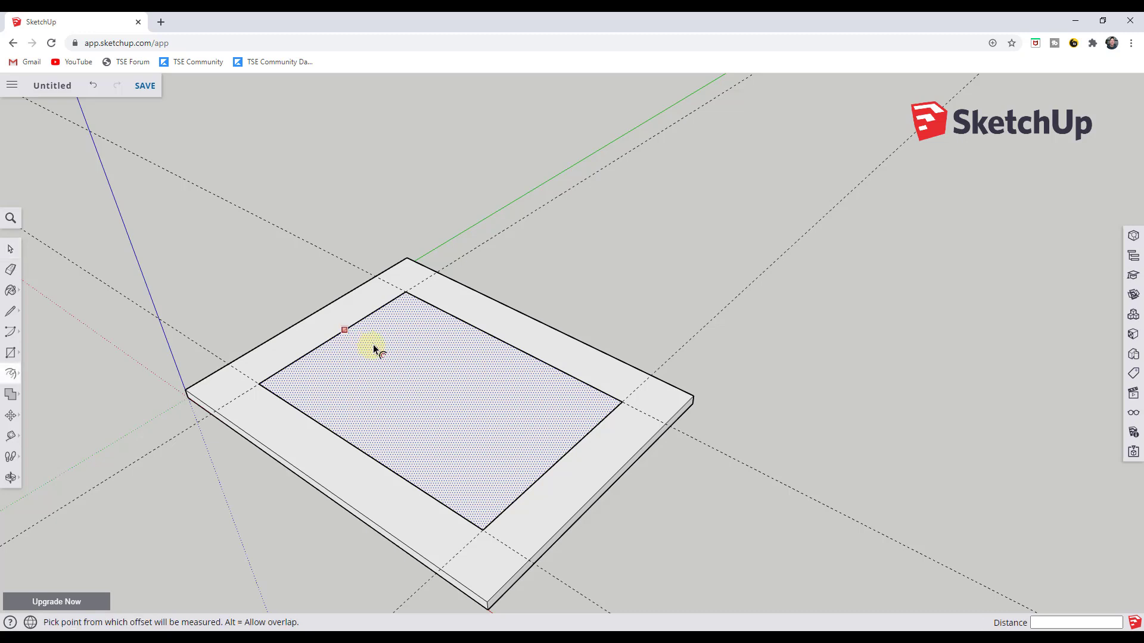
click(320, 346)
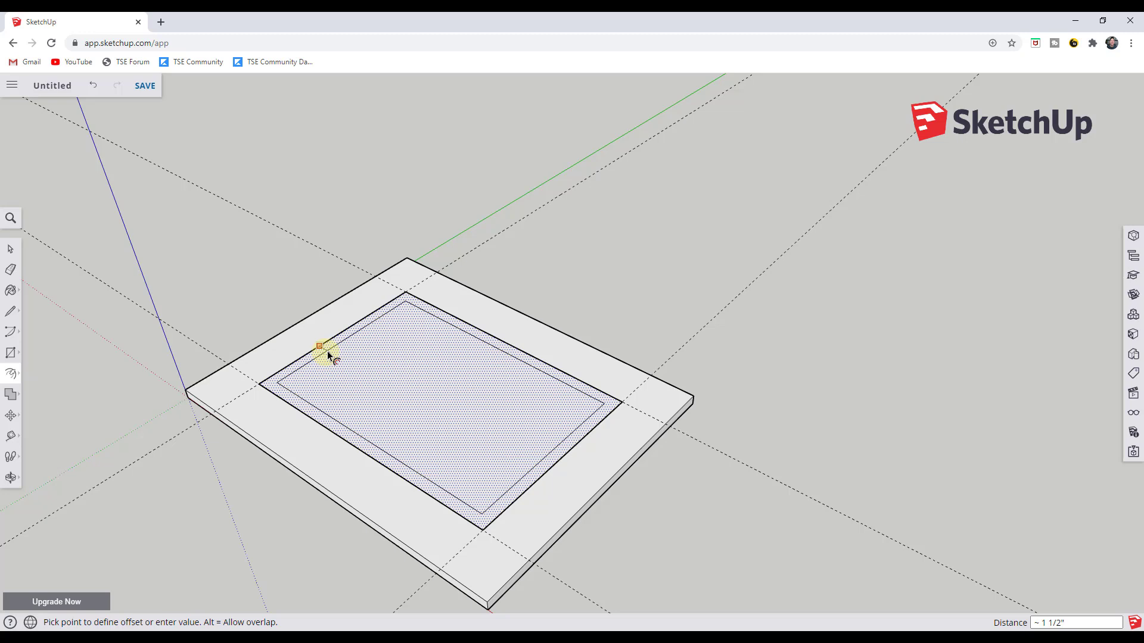
text(1.5)
key(Return)
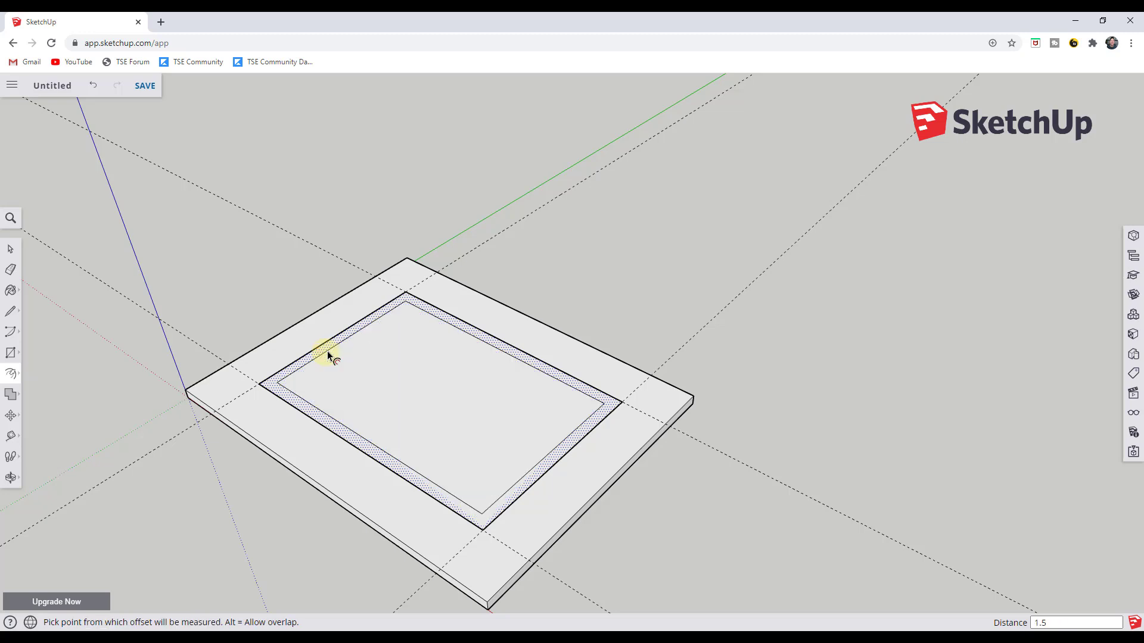
key(space)
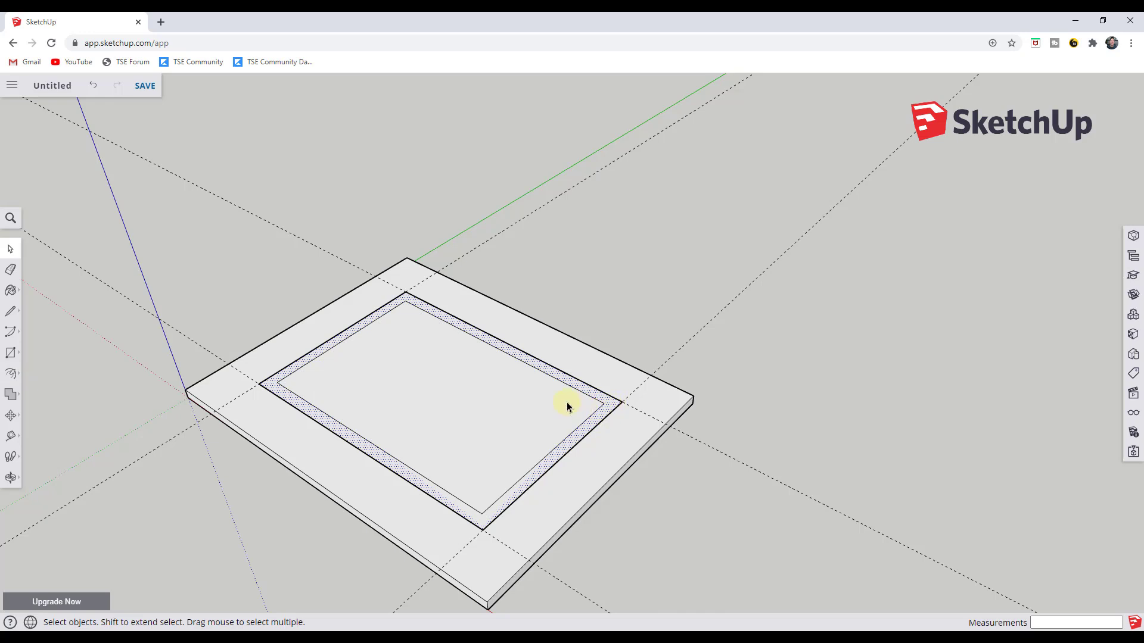
Step: Push/Pull the offset band up 3.5" into apron walls and orbit to check them
key(p)
click(610, 407)
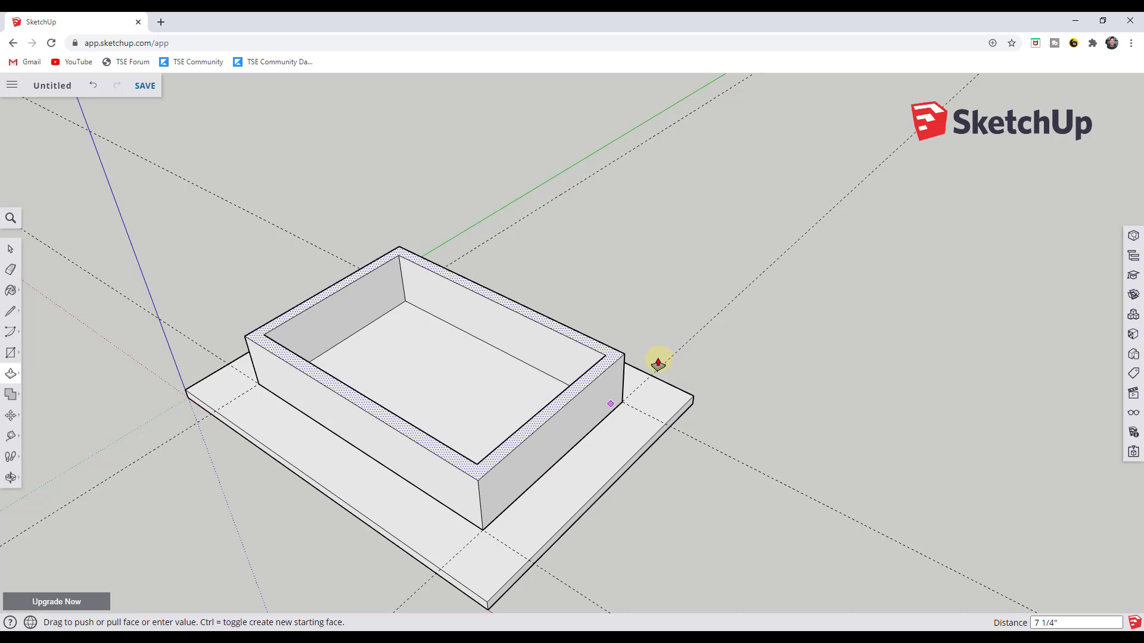
text(3.5)
key(Return)
key(space)
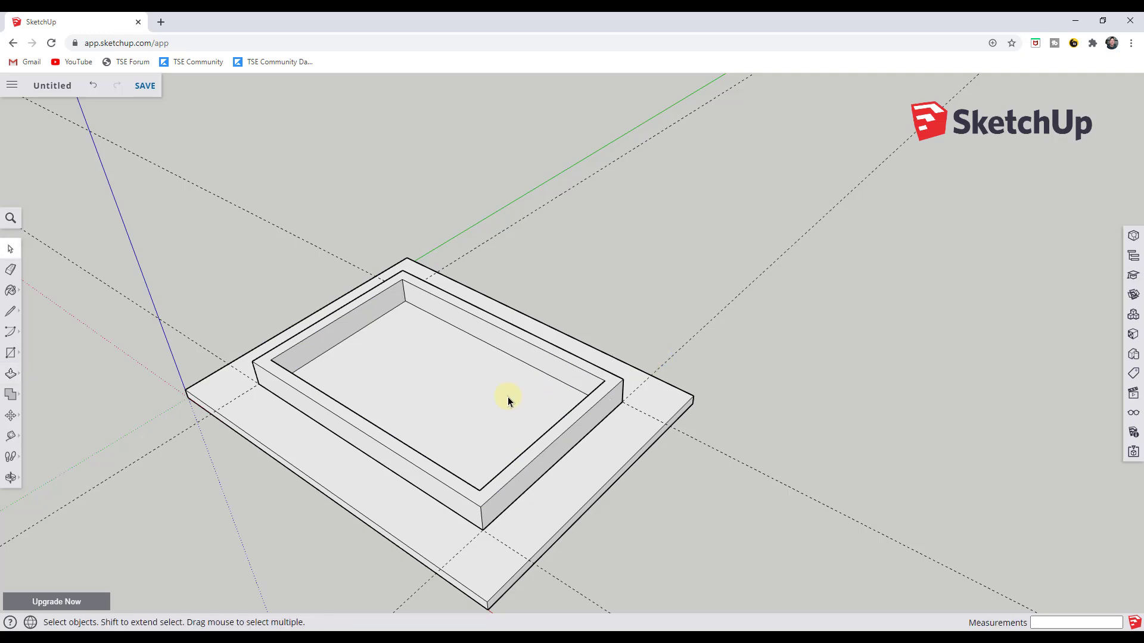
middle_drag(507, 428, 507, 286)
middle_drag(382, 391, 475, 405)
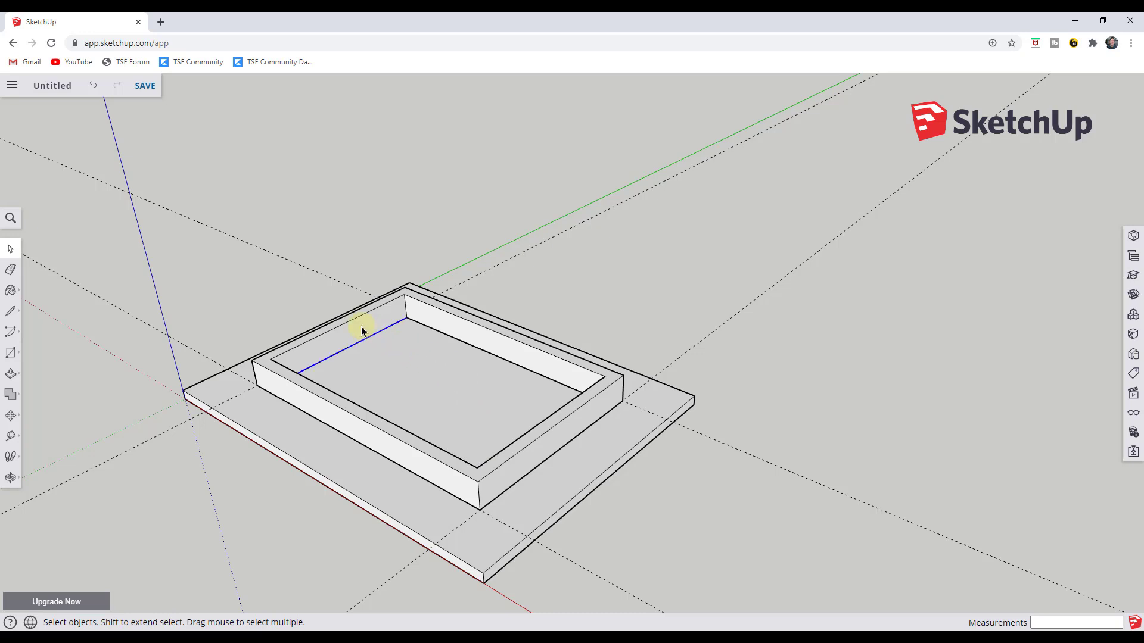
Step: Select the full connected ring of apron walls and Make Group, separate from the slab
drag(213, 248, 667, 531)
click(611, 451)
click(579, 425)
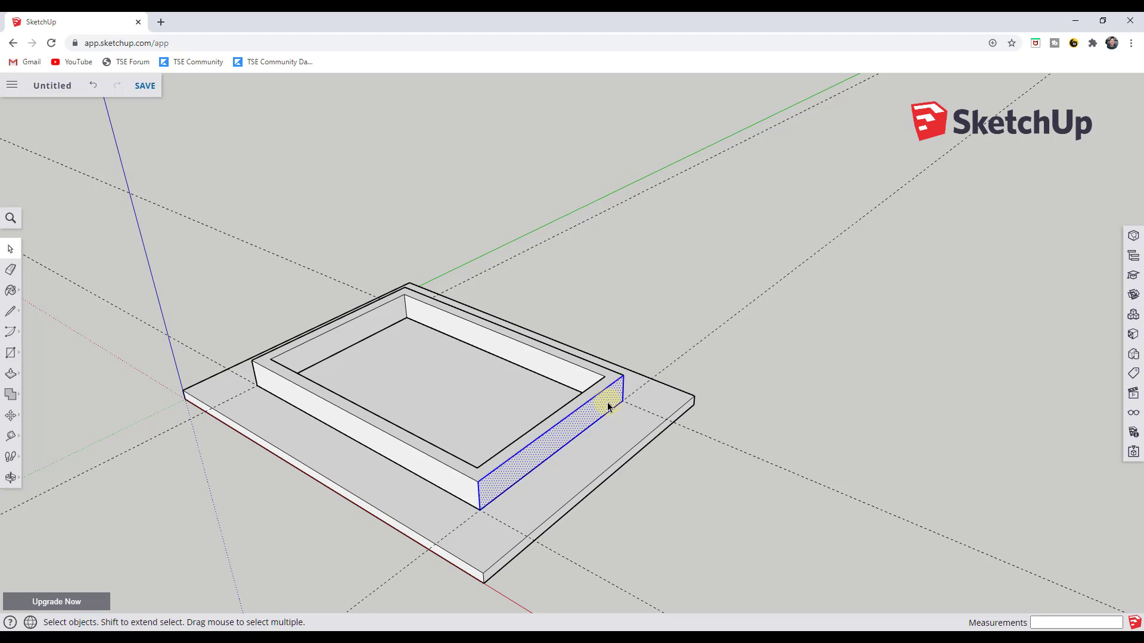
triple_click(609, 407)
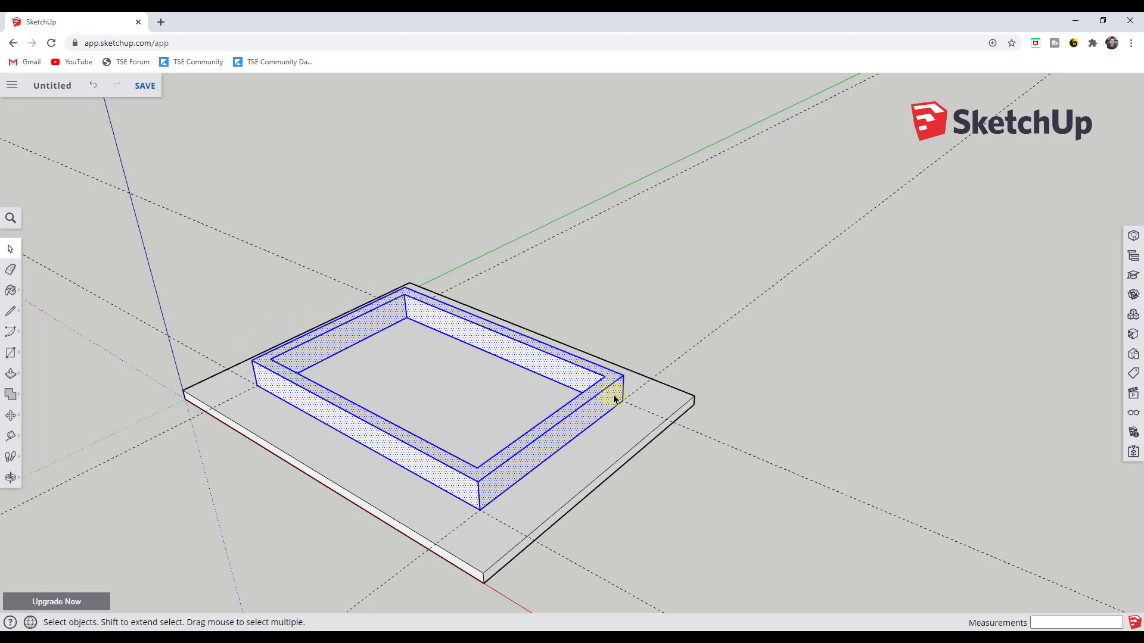
right_click(536, 456)
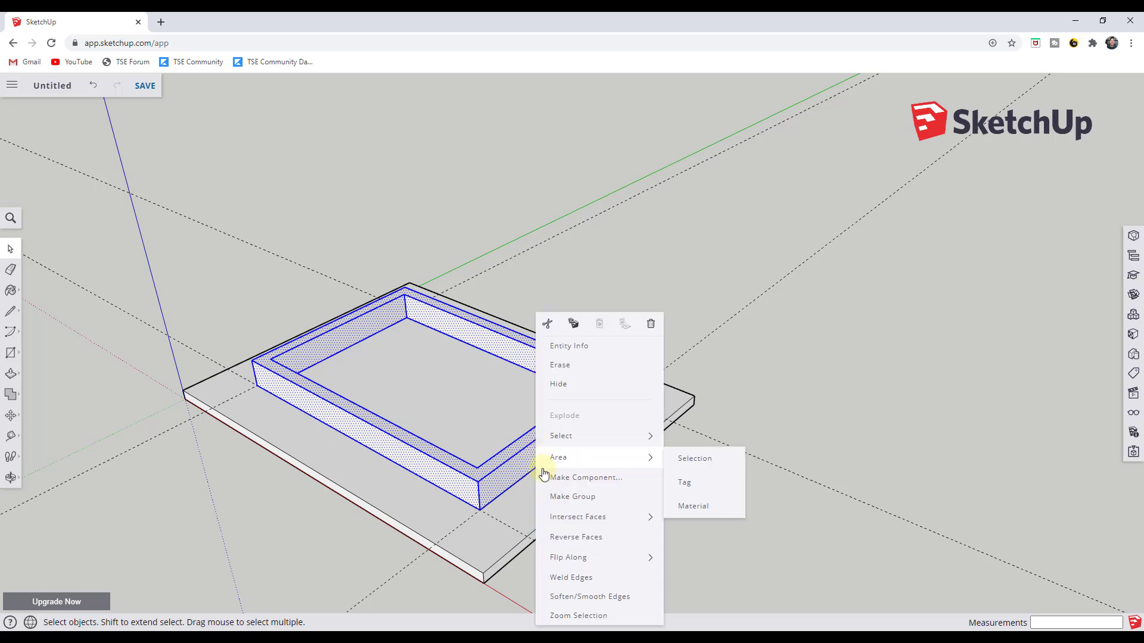
click(574, 497)
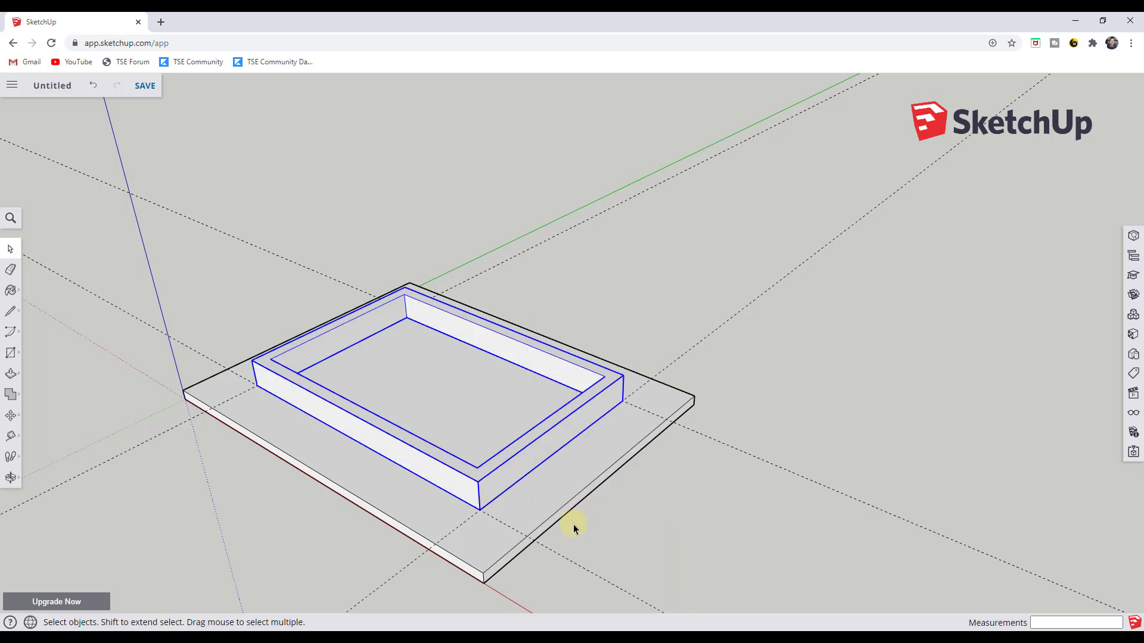
click(583, 473)
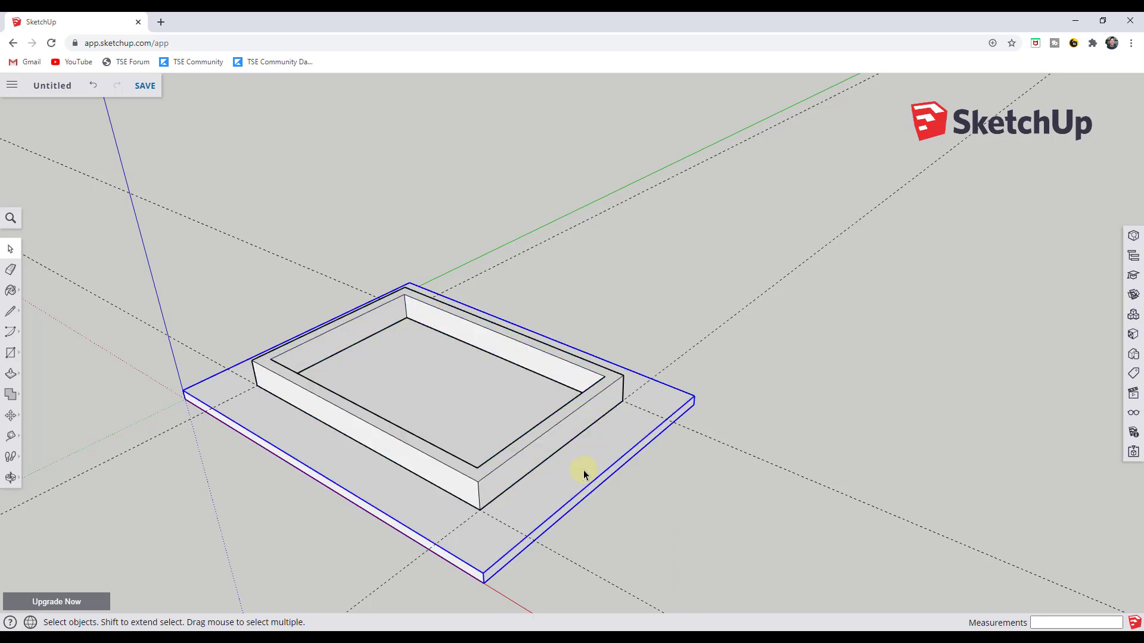
click(569, 431)
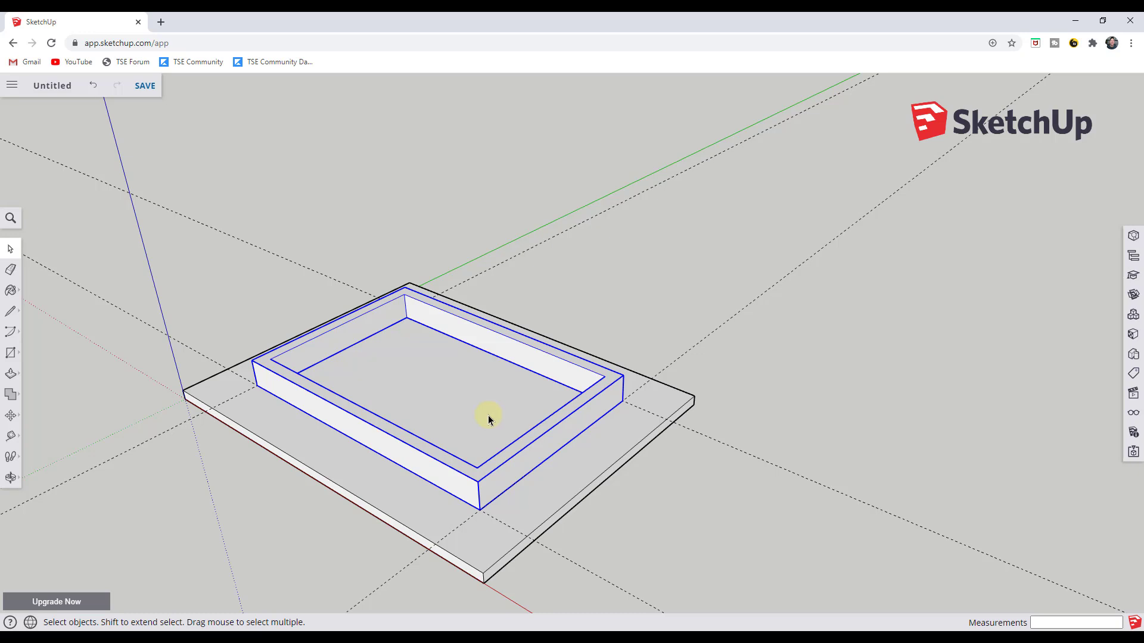
Step: Draw a 2 x 2 square starting at the apron's inner back corner
middle_drag(441, 324, 420, 339)
key(r)
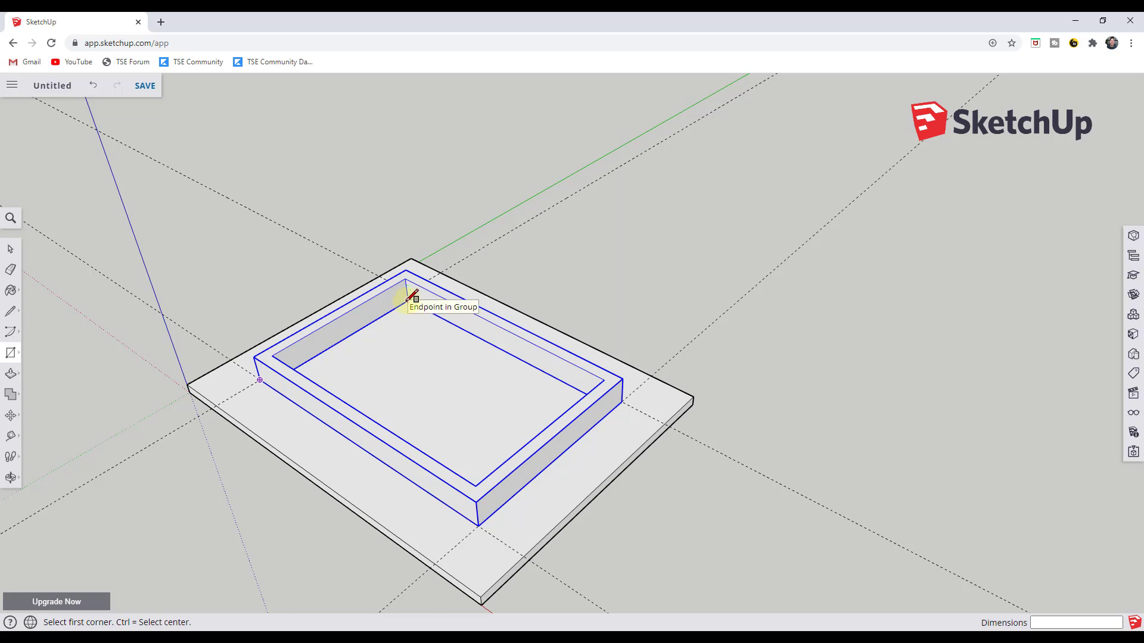
click(408, 300)
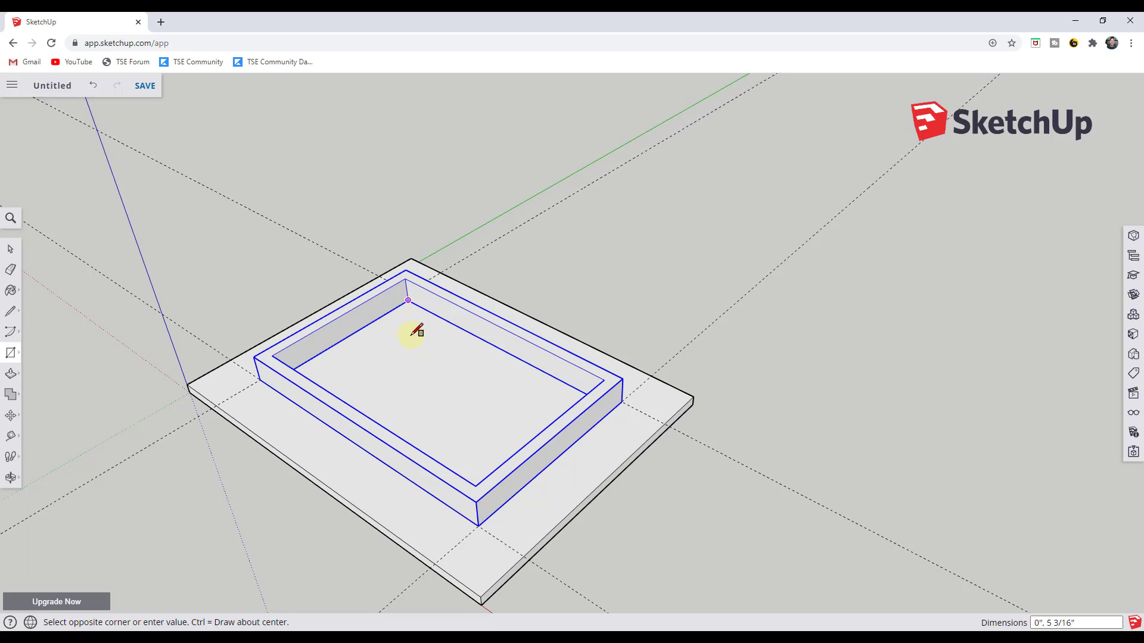
text(2,2)
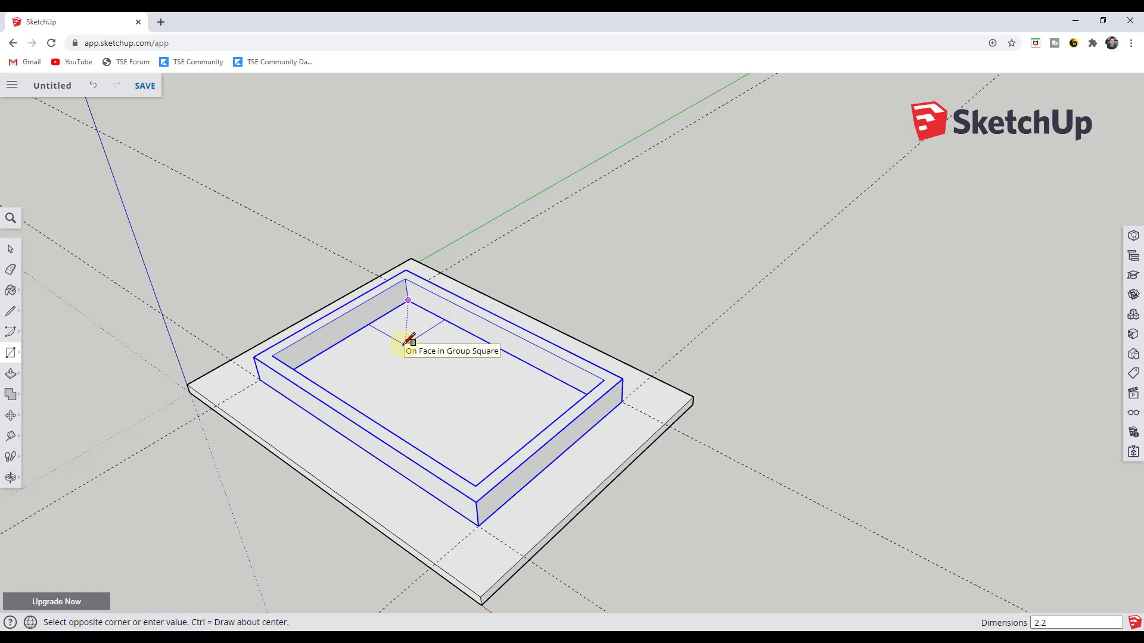
key(Return)
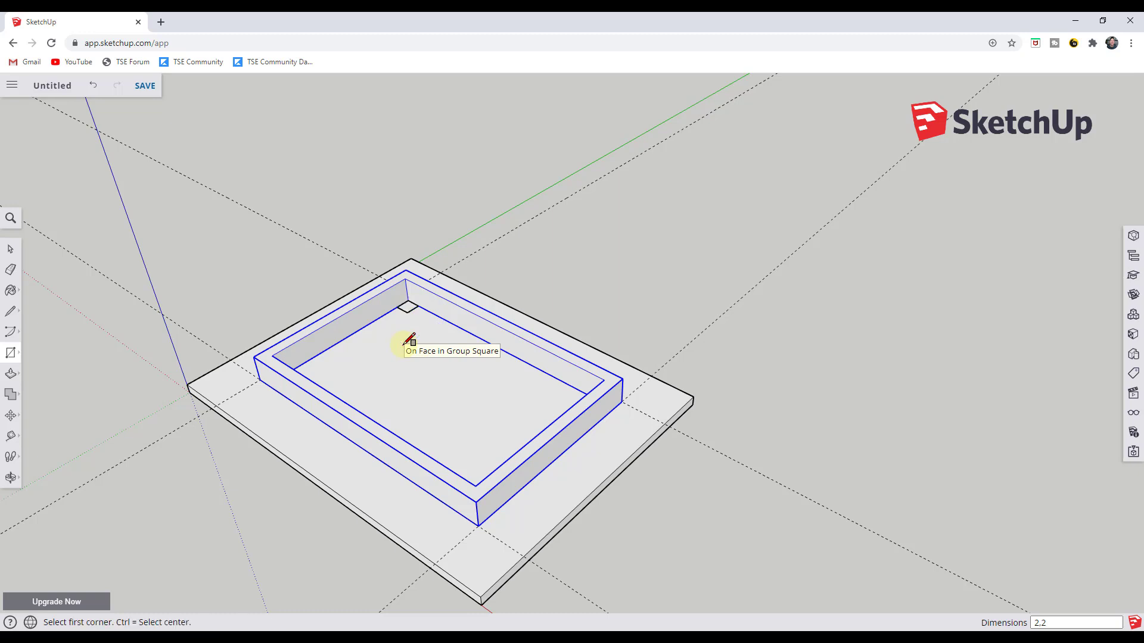
key(space)
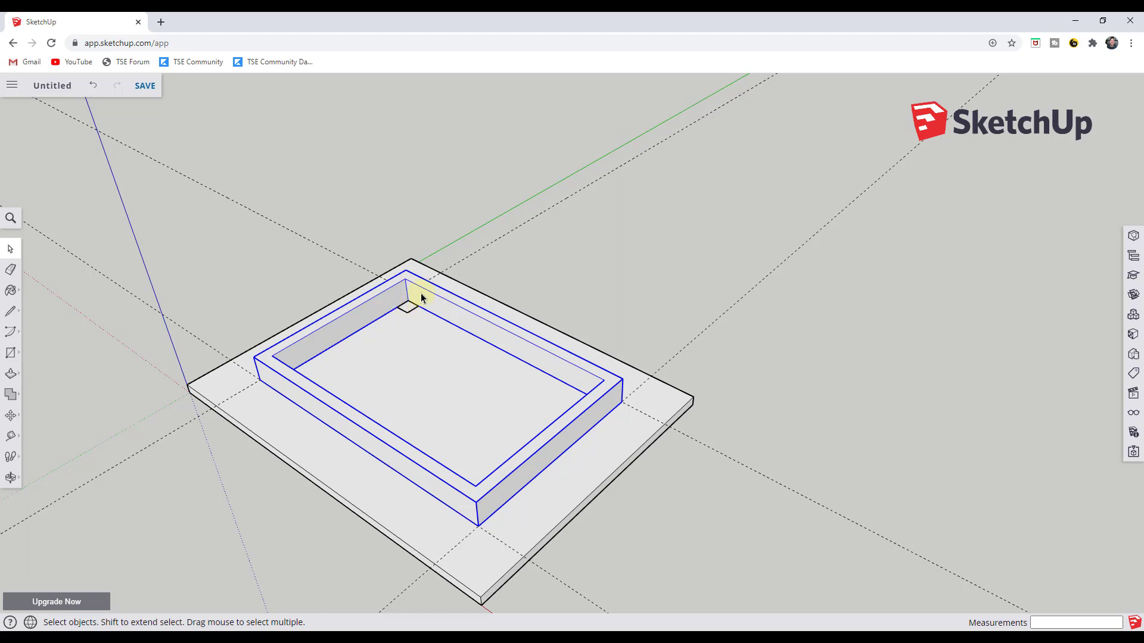
Step: Push/Pull the corner square up into a short post about 3 1/2" tall
key(p)
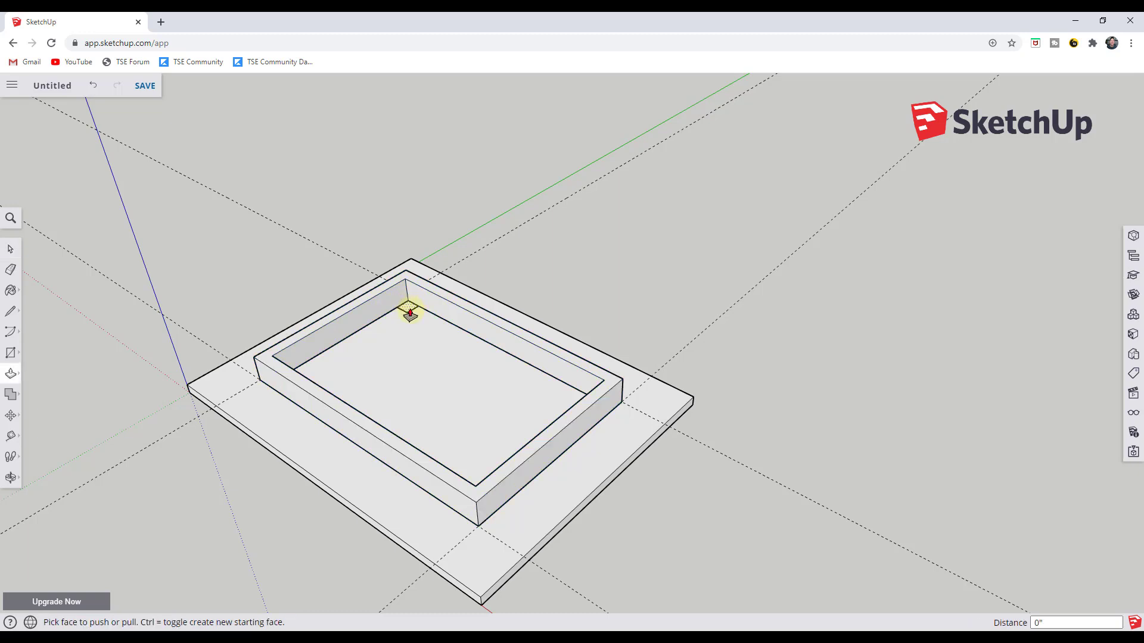
drag(409, 311, 389, 297)
scroll(410, 292, down, 2)
key(space)
scroll(447, 307, up, 5)
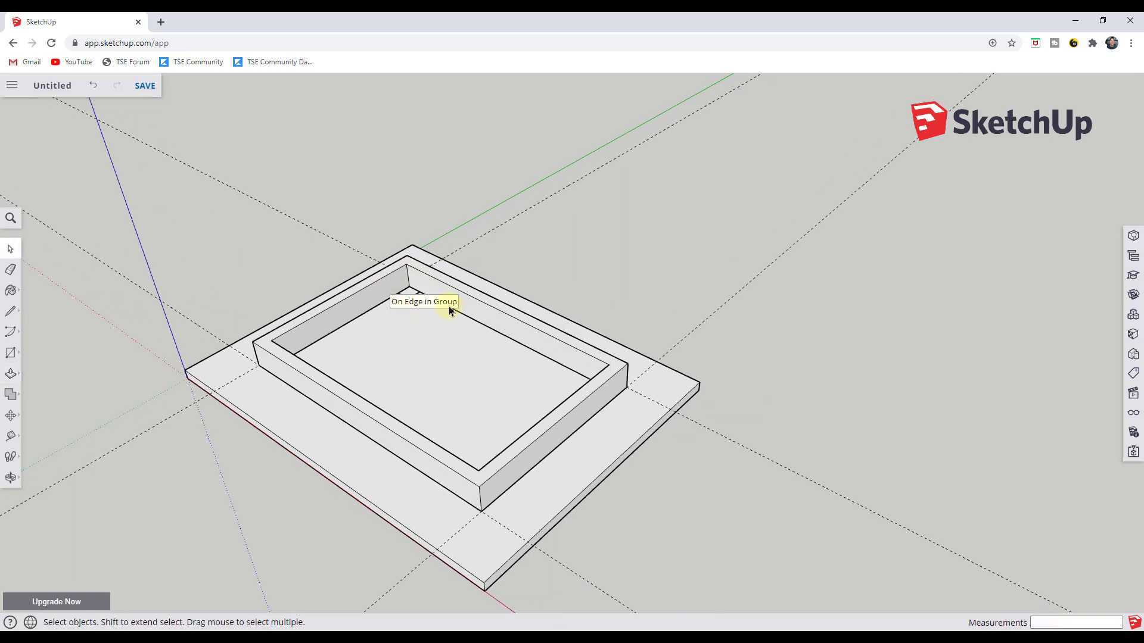
key(p)
drag(396, 289, 415, 264)
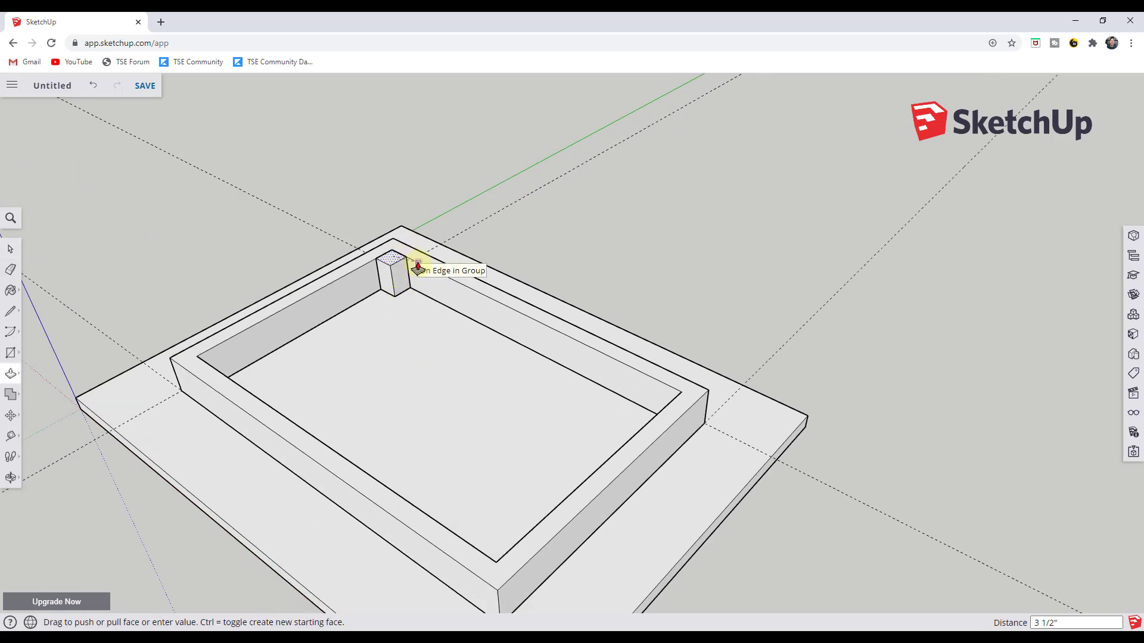
click(460, 287)
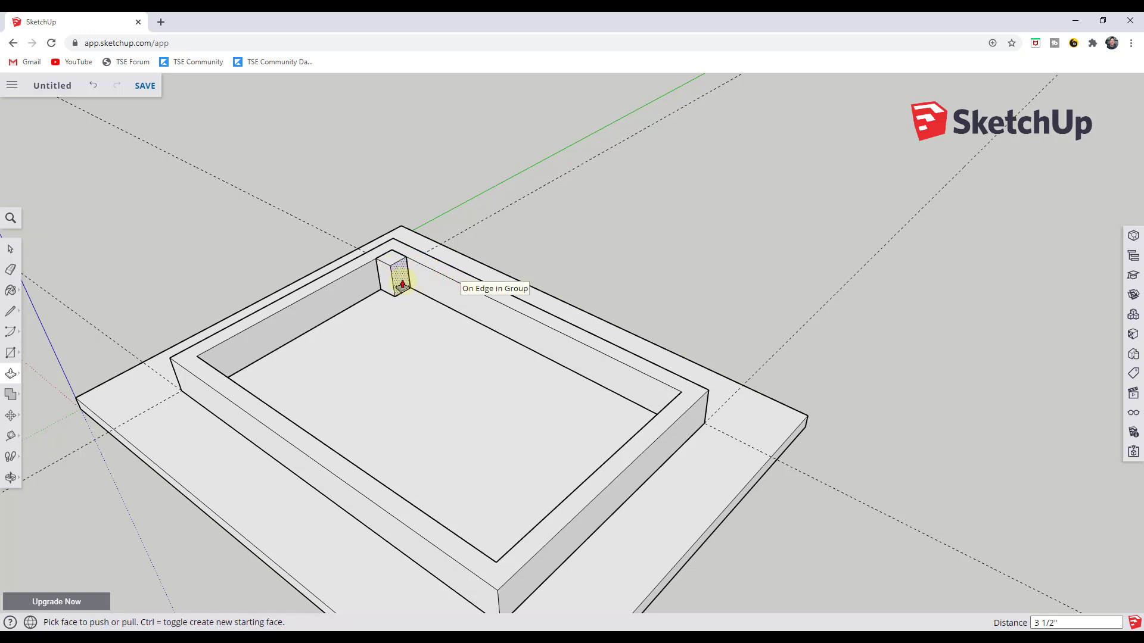
scroll(405, 284, down, 6)
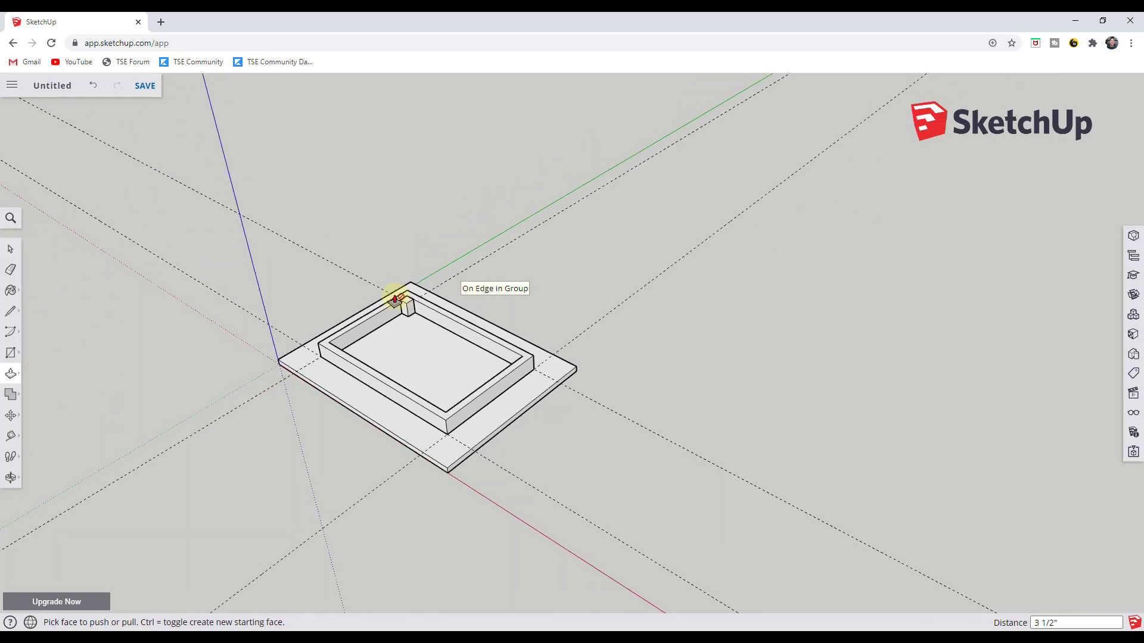
scroll(395, 298, up, 4)
Step: Extend the post into a tall pillar, try tapering its top with Scale, then undo
click(417, 311)
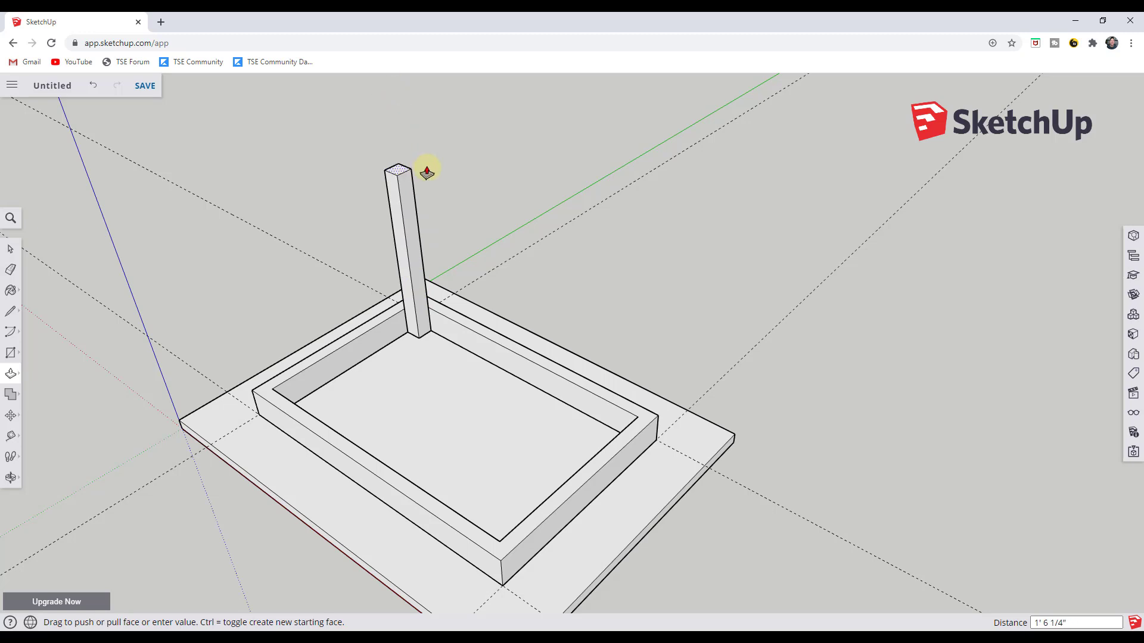
key(ctrl)
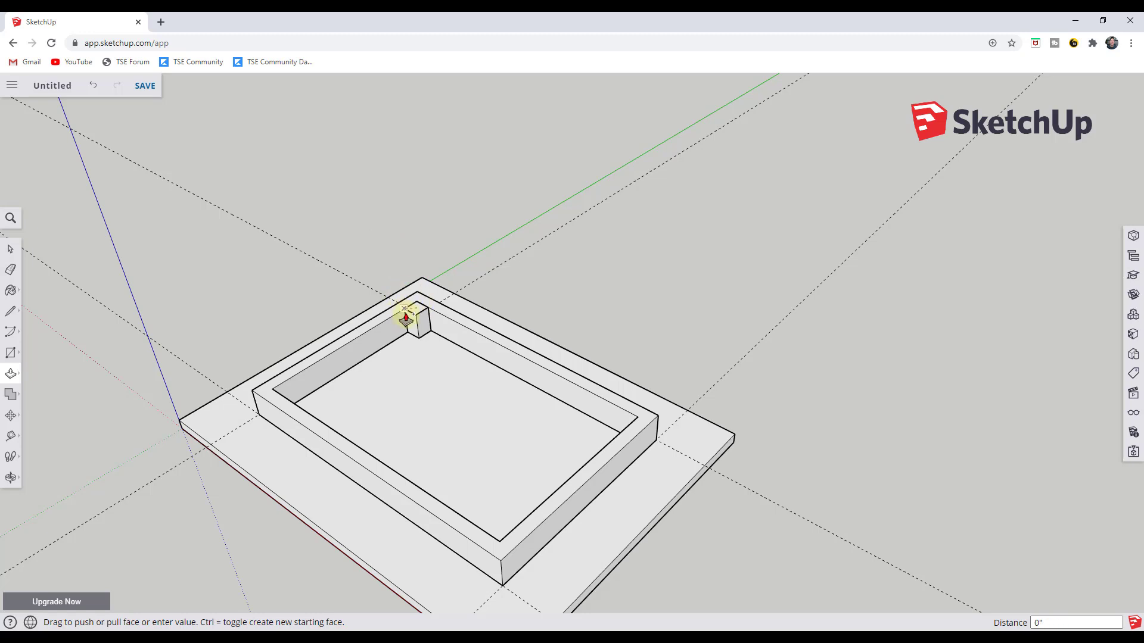
drag(382, 227, 361, 98)
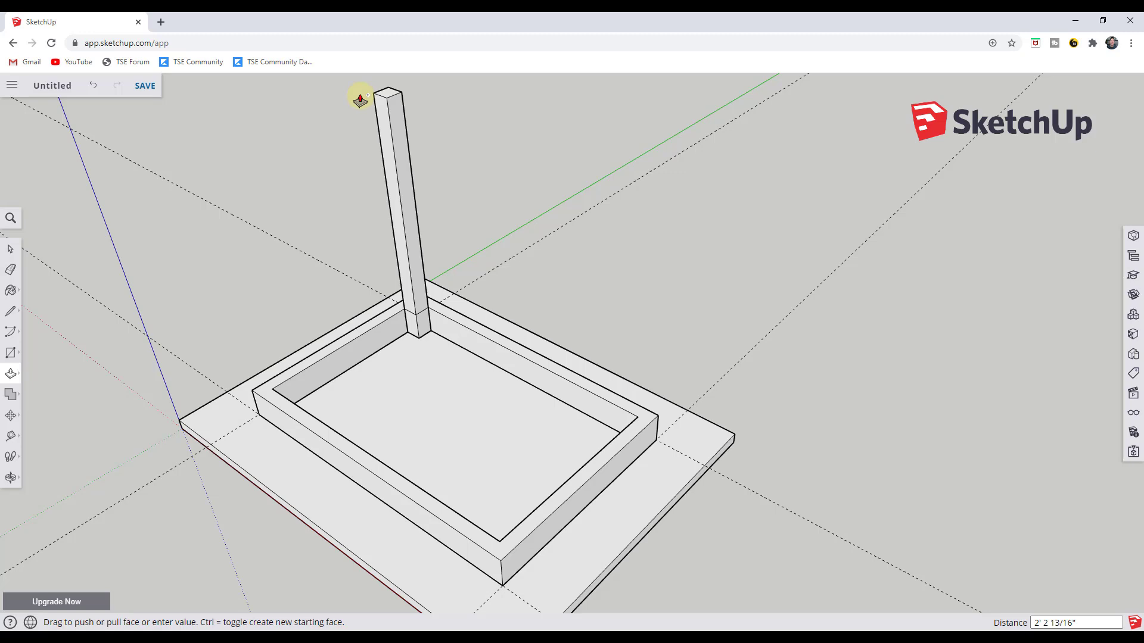
drag(360, 97, 362, 107)
mouse_move(362, 107)
middle_down()
mouse_move(378, 115)
mouse_move(348, 98)
middle_up()
key(space)
drag(344, 89, 390, 104)
key(s)
key(space)
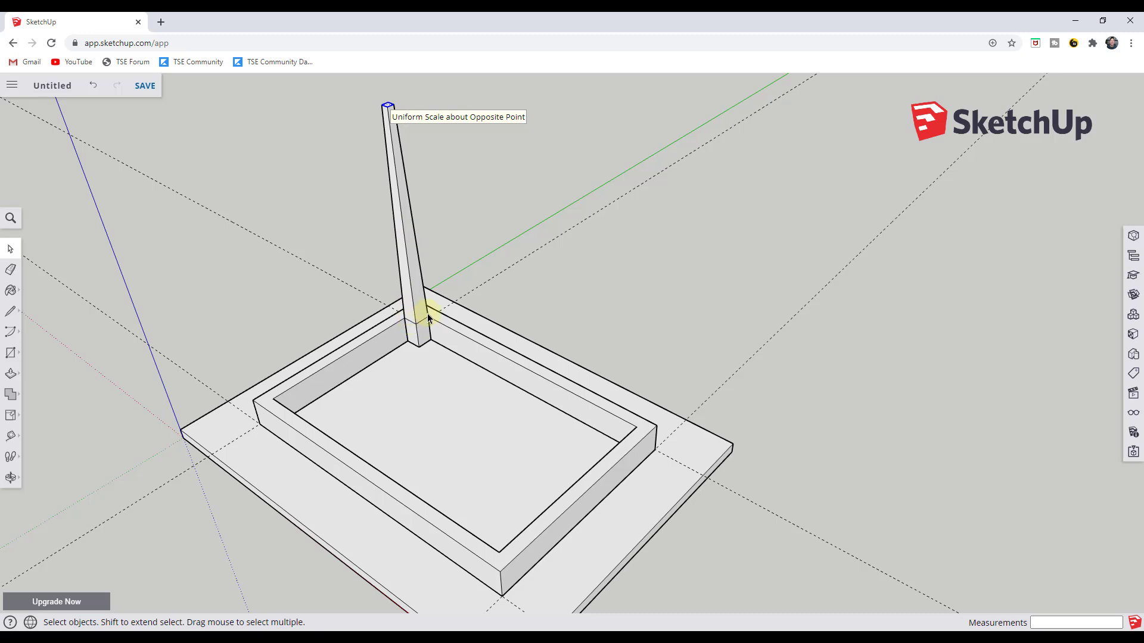
key(ctrl+z)
key(ctrl+z)
scroll(449, 324, down, 5)
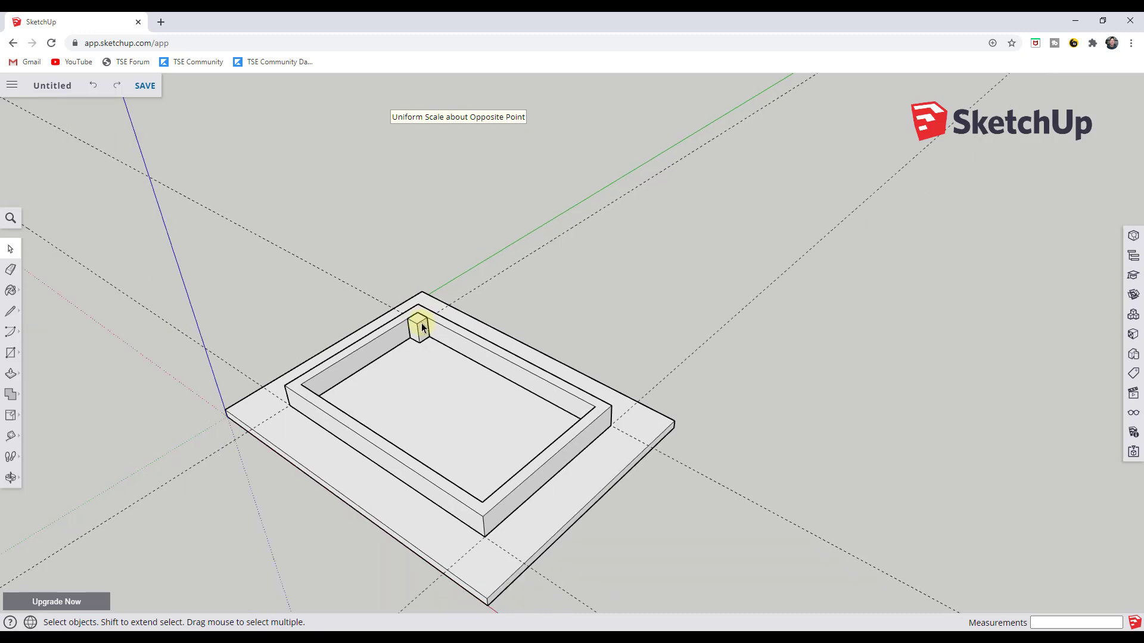
scroll(382, 335, up, 2)
Step: Pull the stub's top face up into a tall straight leg and box-select the whole post
key(p)
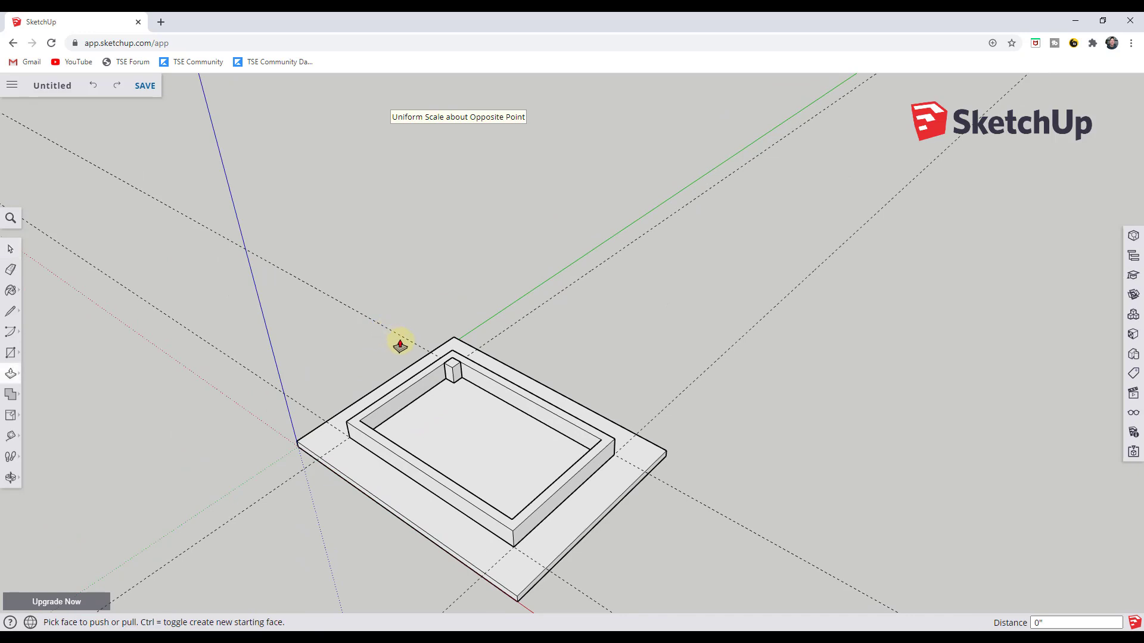
click(456, 370)
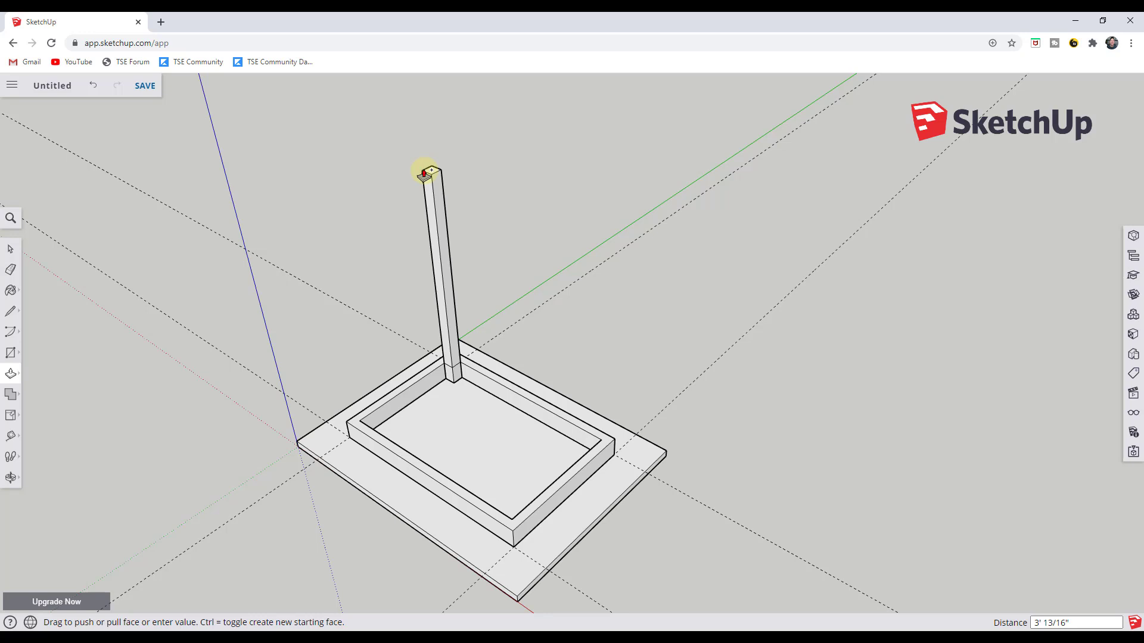
click(425, 173)
key(space)
middle_drag(498, 276, 415, 303)
scroll(444, 246, down, 2)
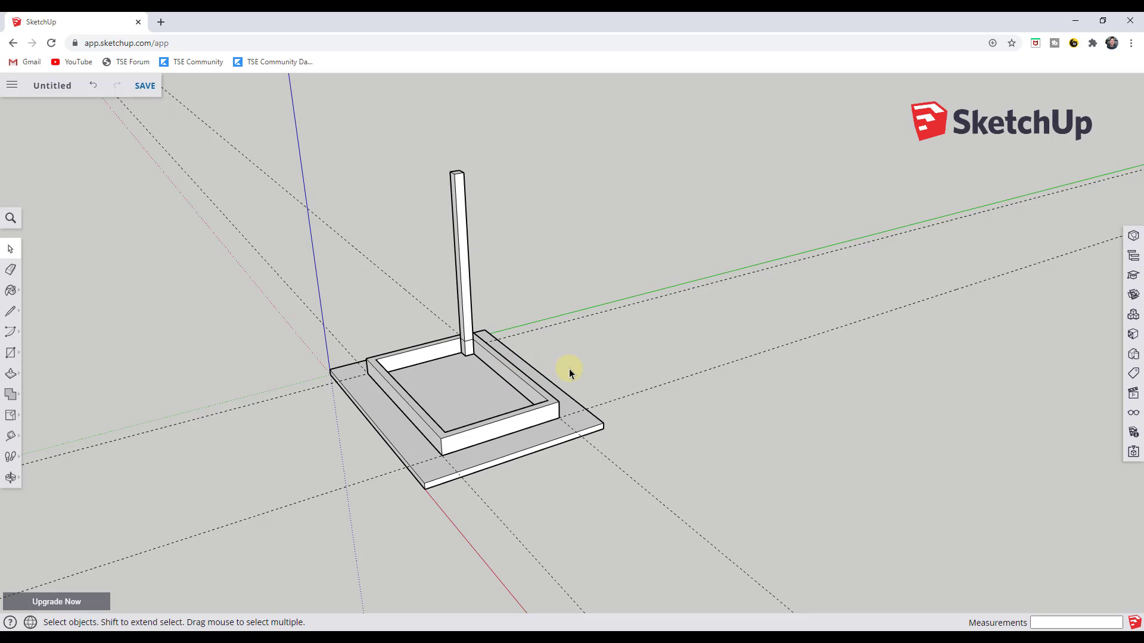
middle_drag(502, 377, 204, 454)
middle_drag(447, 330, 734, 362)
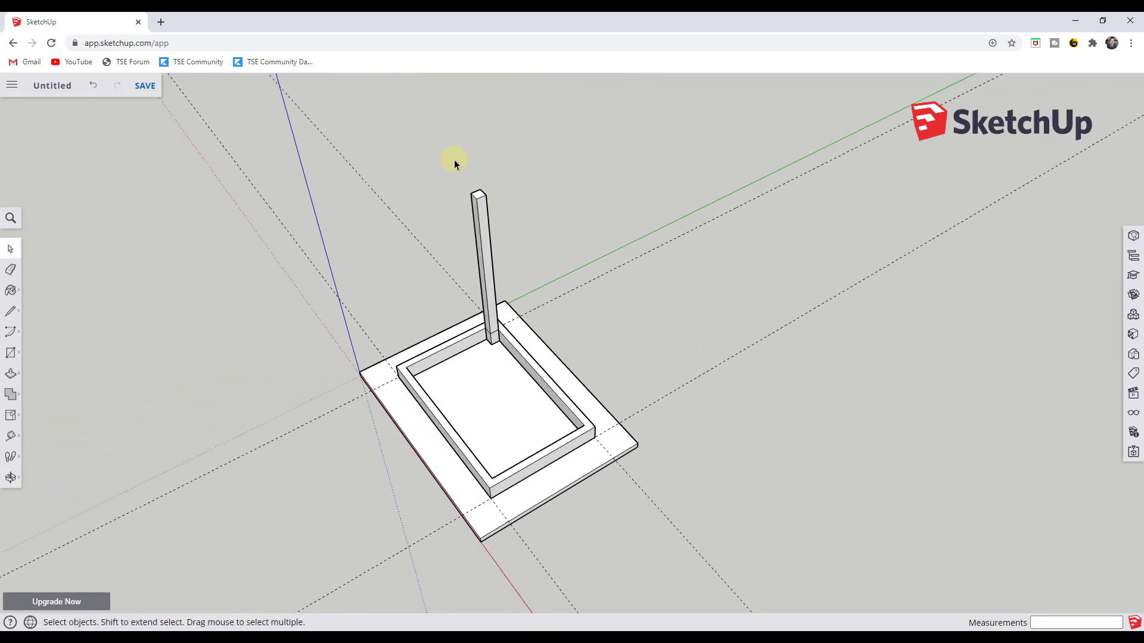
drag(454, 160, 519, 369)
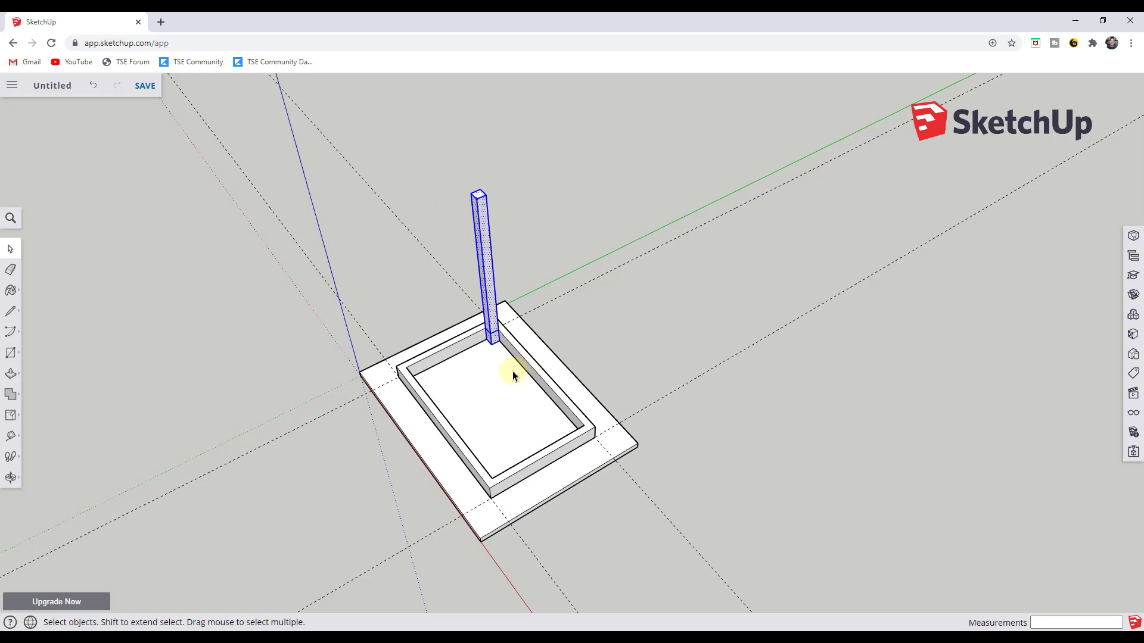
Step: Group the leg and Ctrl-Move a copy into the frame's far back corner
right_click(488, 261)
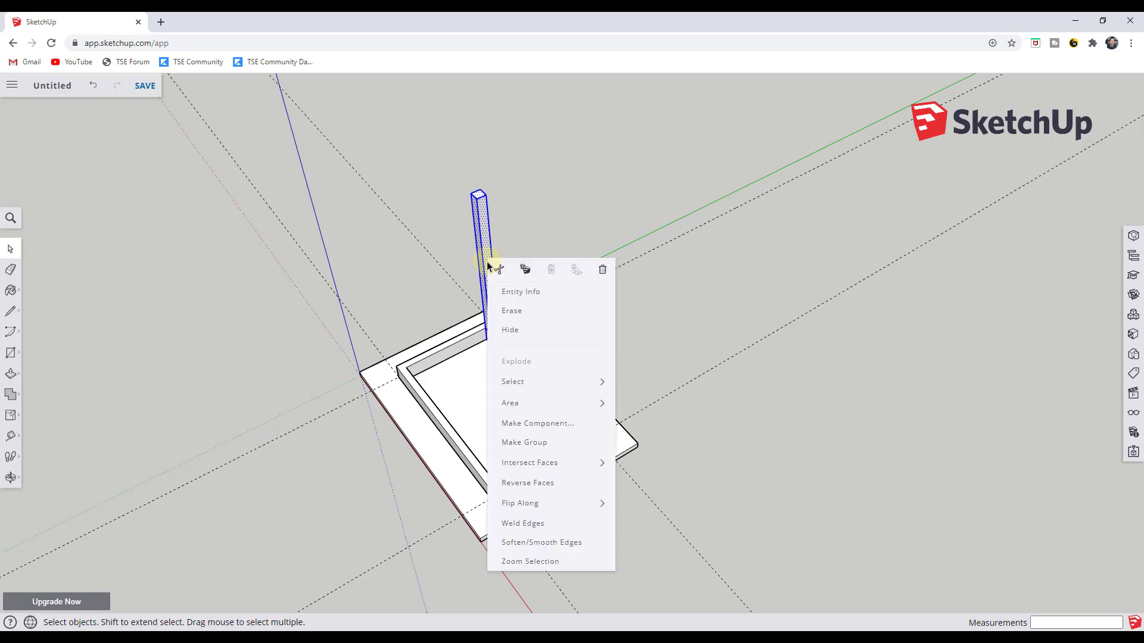
click(534, 444)
middle_drag(488, 345, 575, 349)
key(m)
click(486, 362)
key(ctrl)
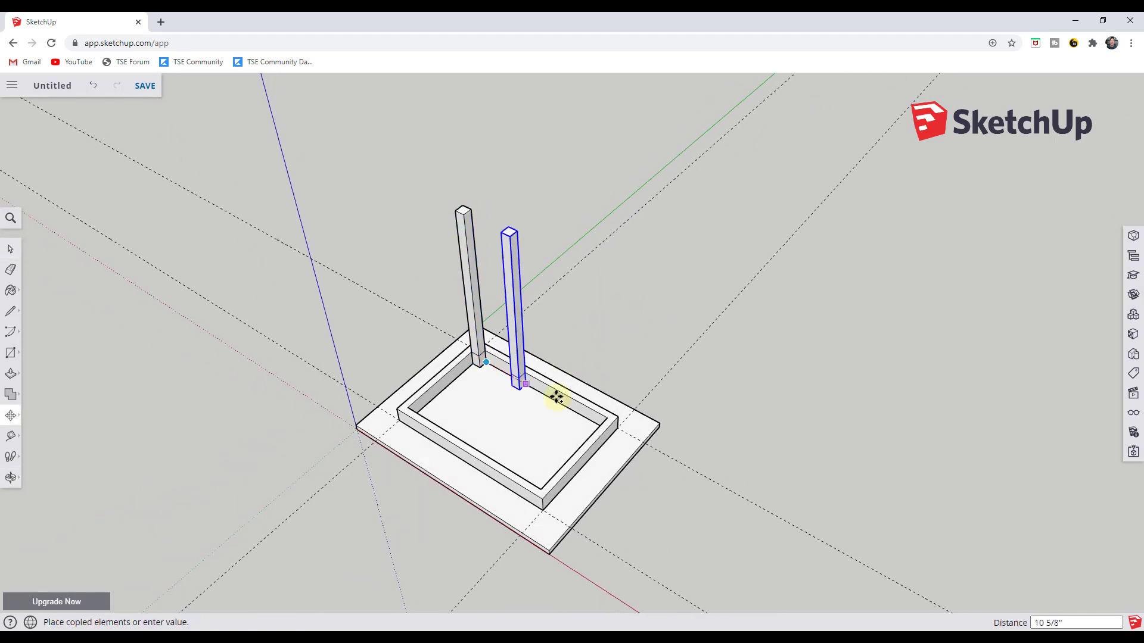
click(605, 418)
key(space)
middle_drag(534, 413, 499, 298)
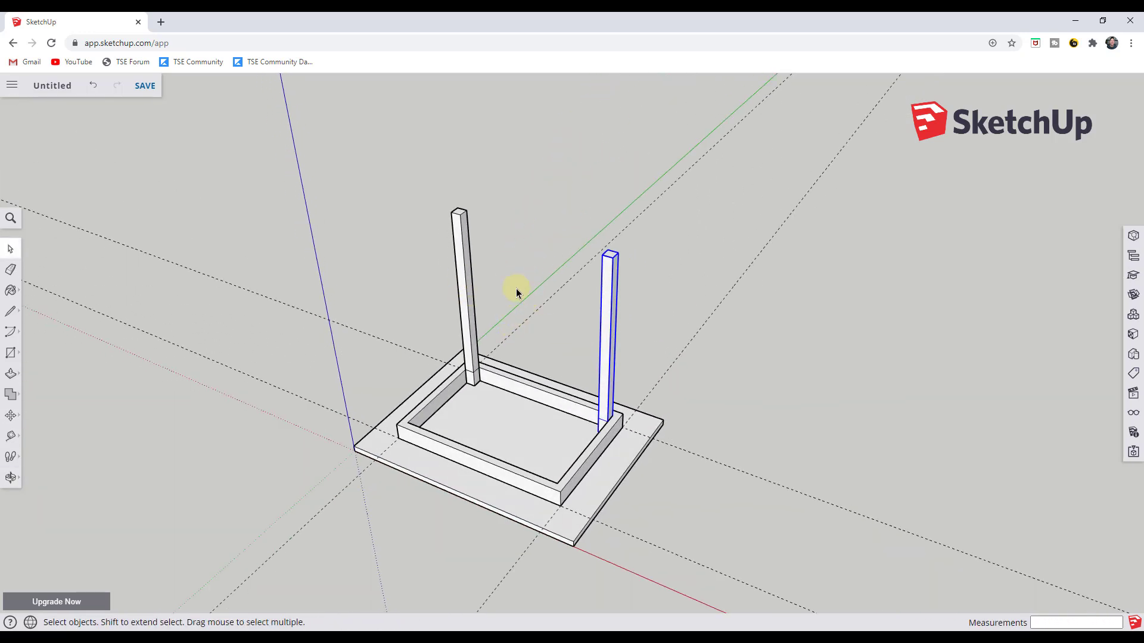
Step: Copy both back legs forward so legs stand in the two front corners
shift+click(468, 280)
key(m)
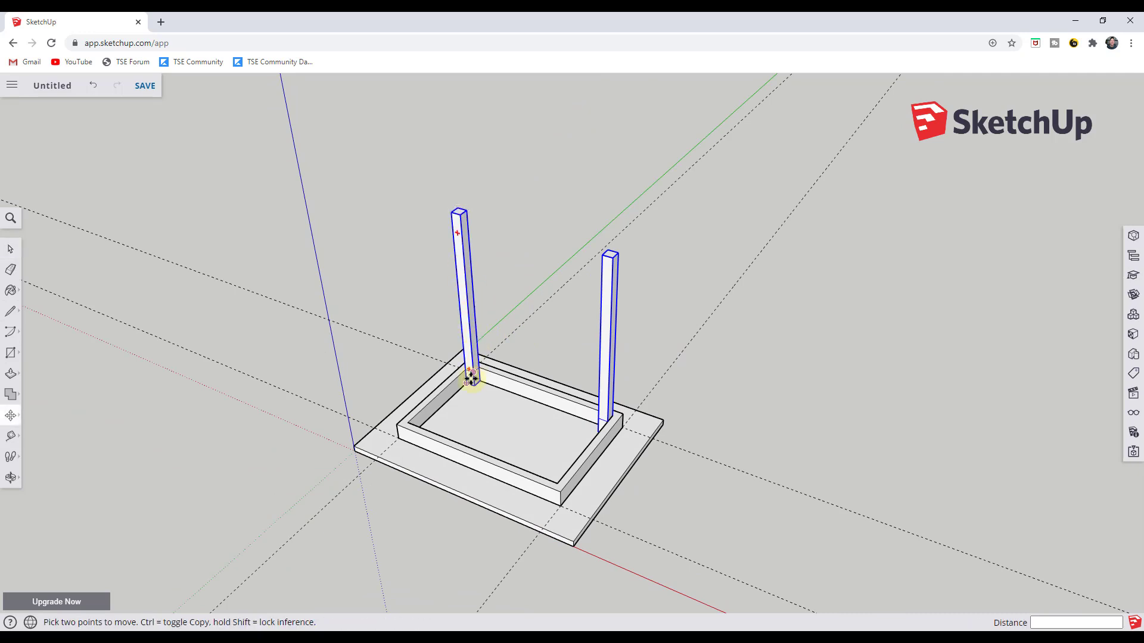
key(ctrl)
click(466, 383)
click(409, 426)
key(space)
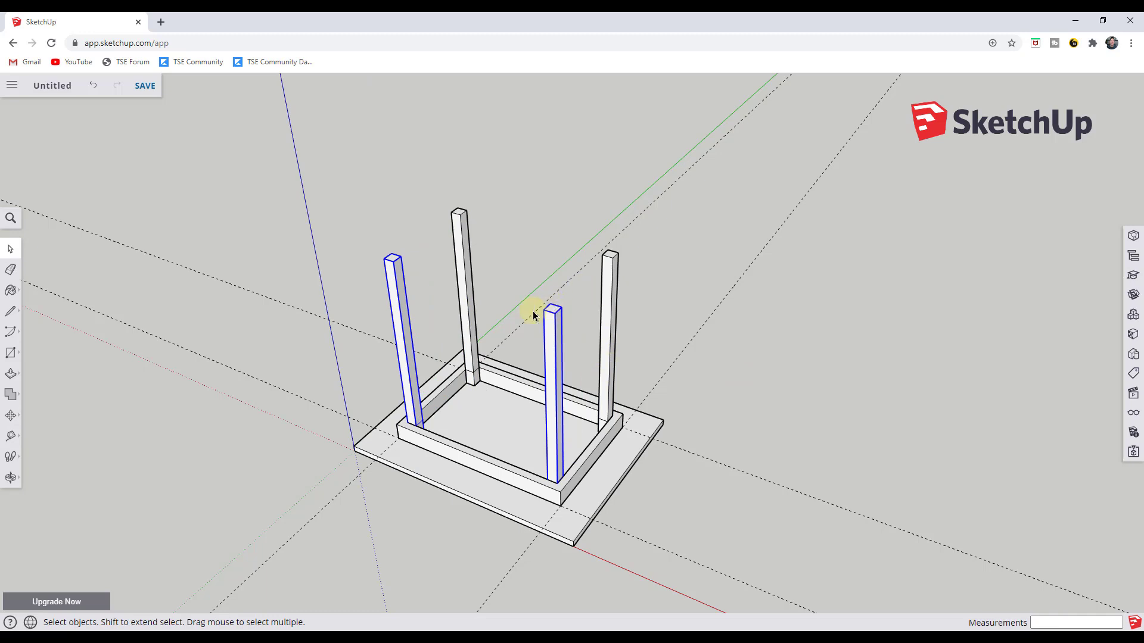
middle_drag(434, 288, 442, 257)
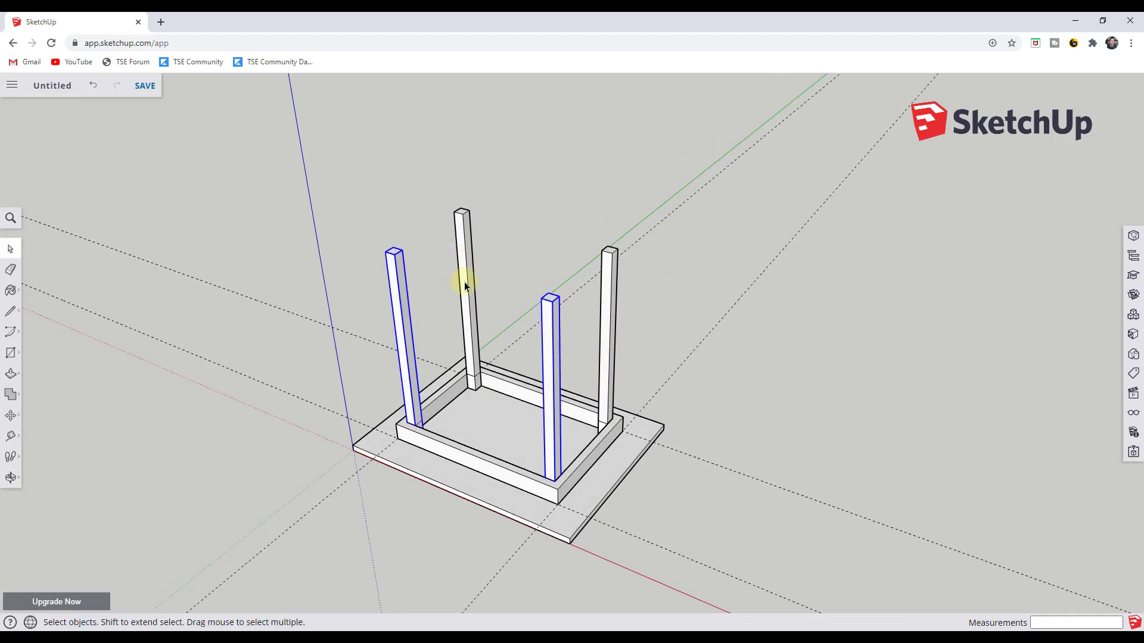
Step: Inside the back-left leg group, scale the top face down to taper the leg
double_click(463, 246)
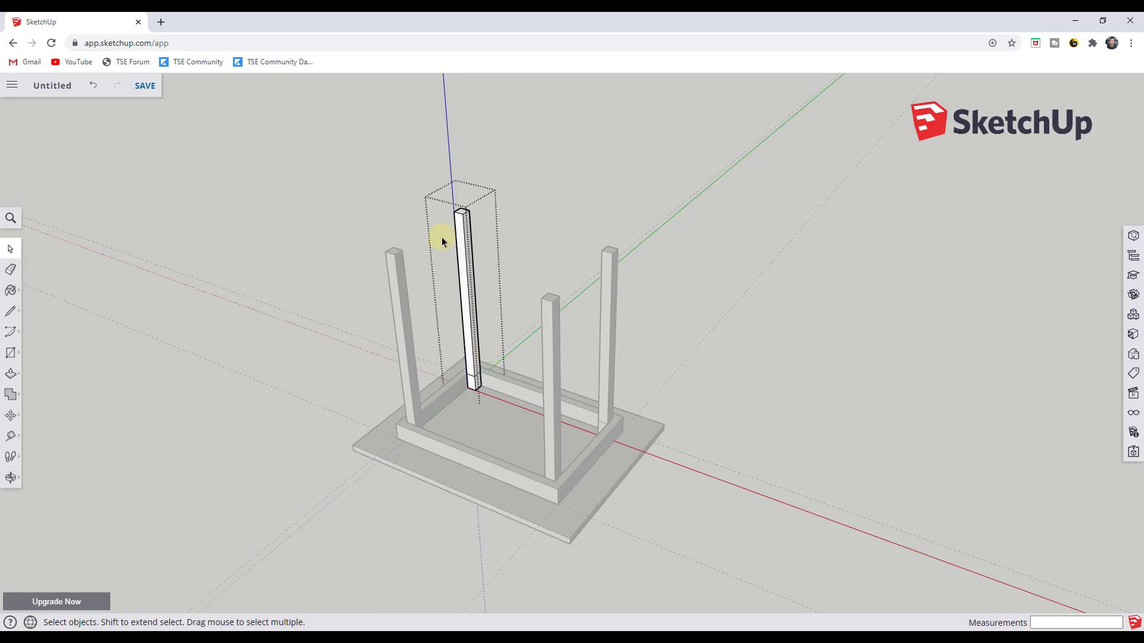
scroll(472, 215, up, 2)
click(474, 211)
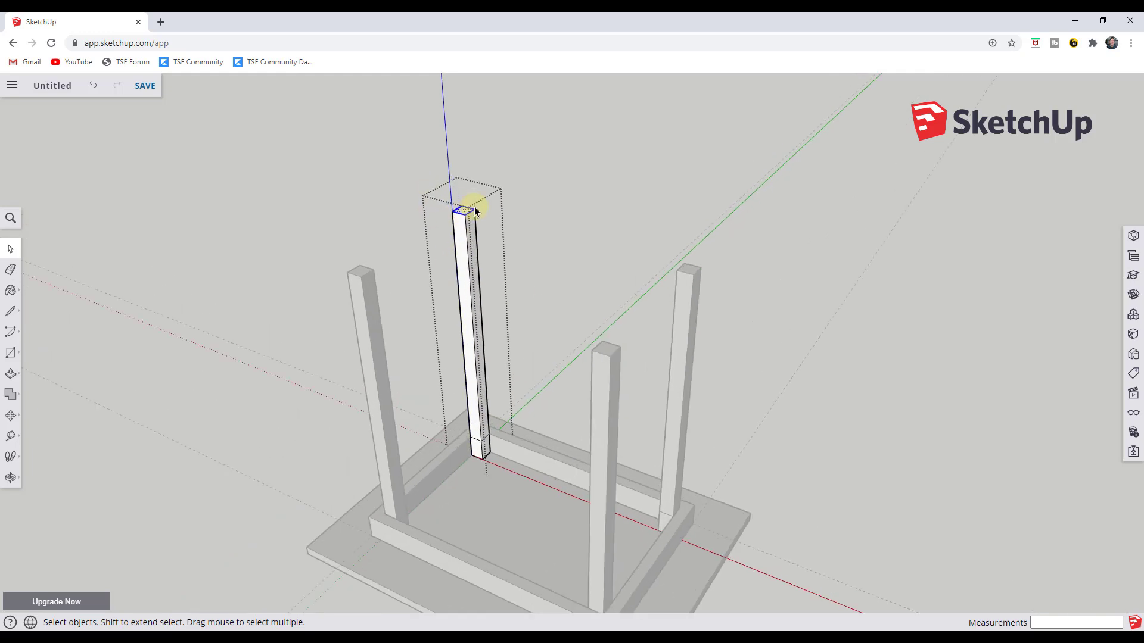
scroll(475, 211, up, 1)
key(s)
drag(464, 211, 464, 211)
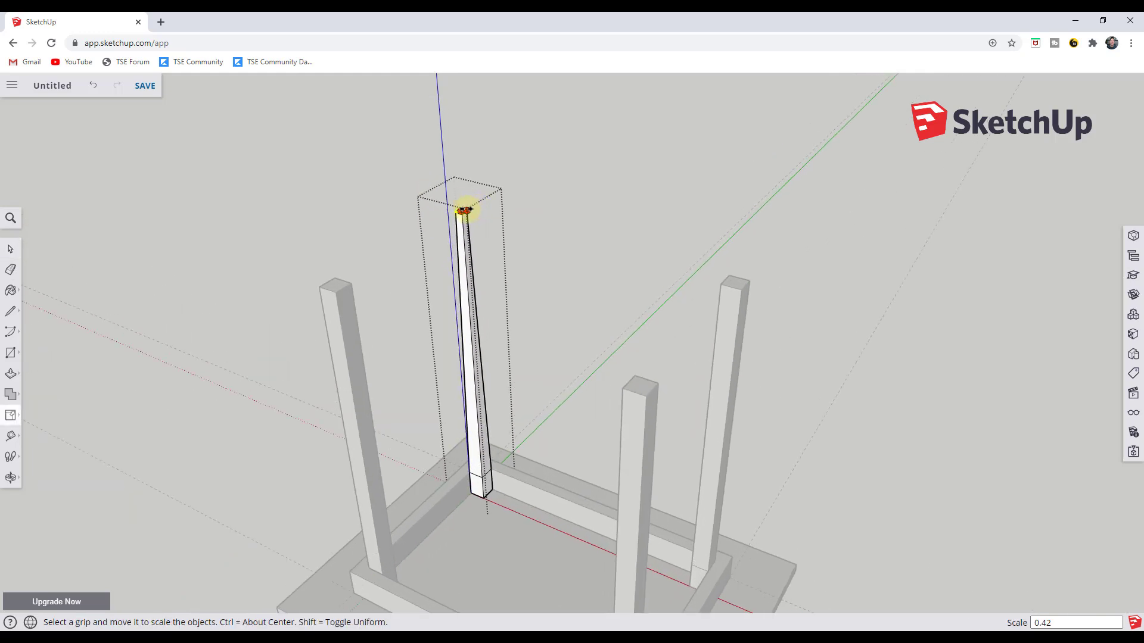
key(space)
scroll(609, 264, down, 3)
Step: Close the leg's group editing, then reopen and exit the back leg group
click(609, 264)
scroll(508, 352, down, 1)
scroll(494, 458, up, 2)
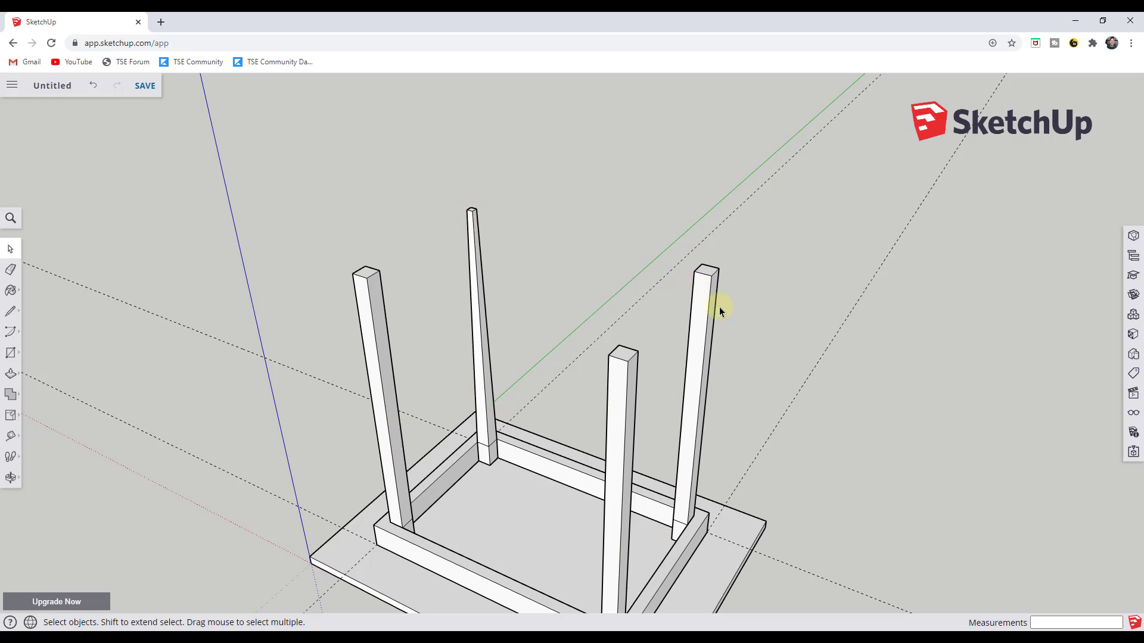
double_click(619, 457)
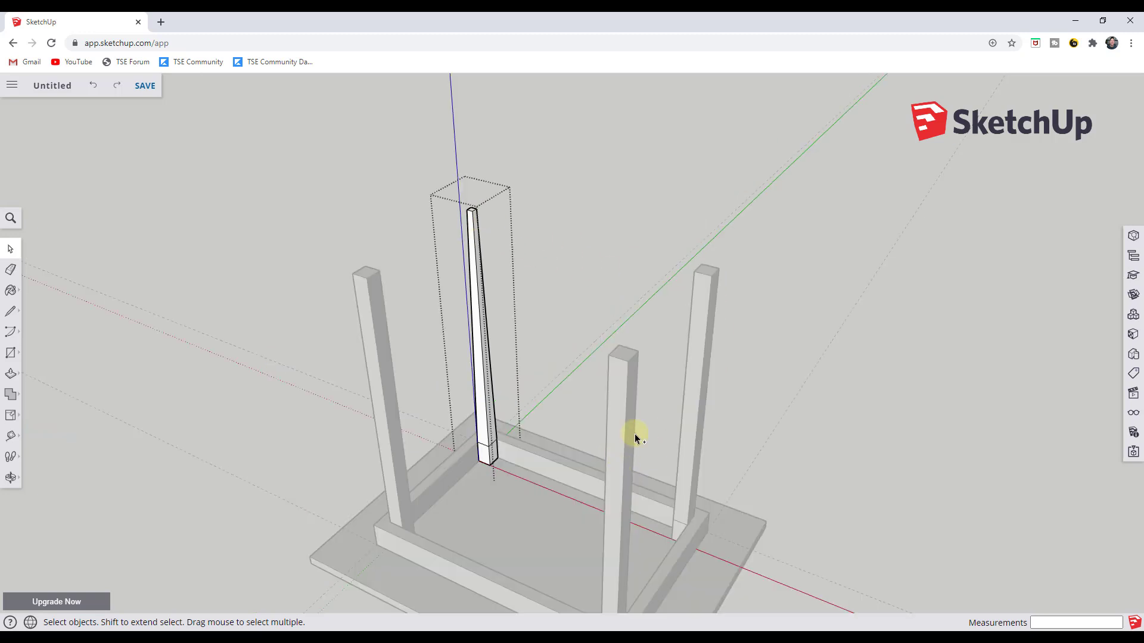
click(589, 299)
Step: Delete the copied back-right leg and box-select the remaining leg
key(Delete)
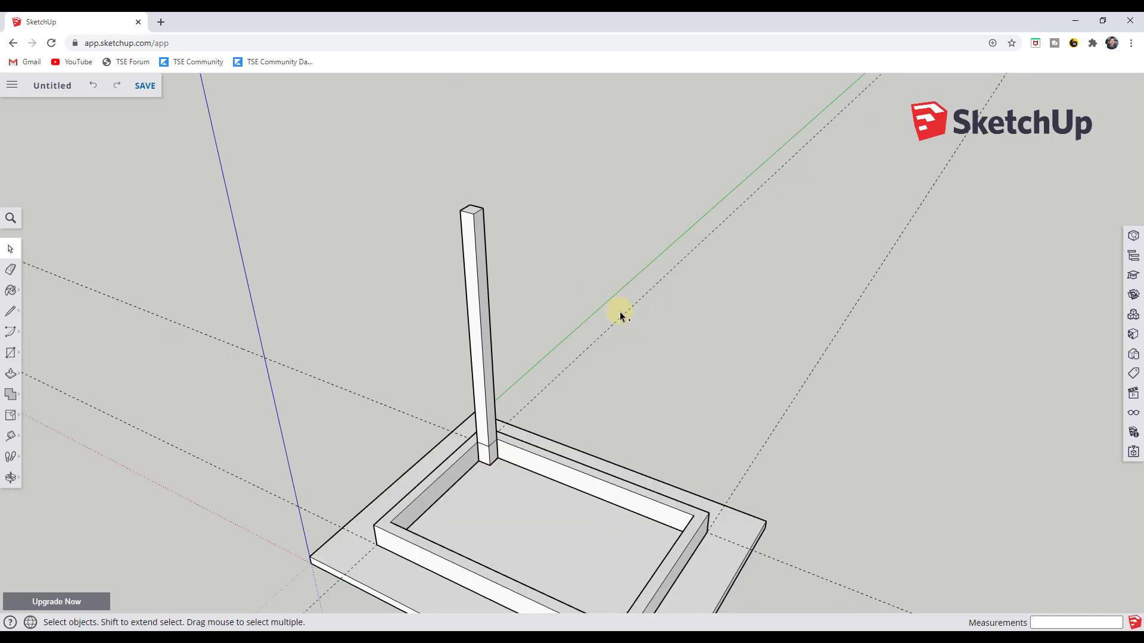
click(477, 364)
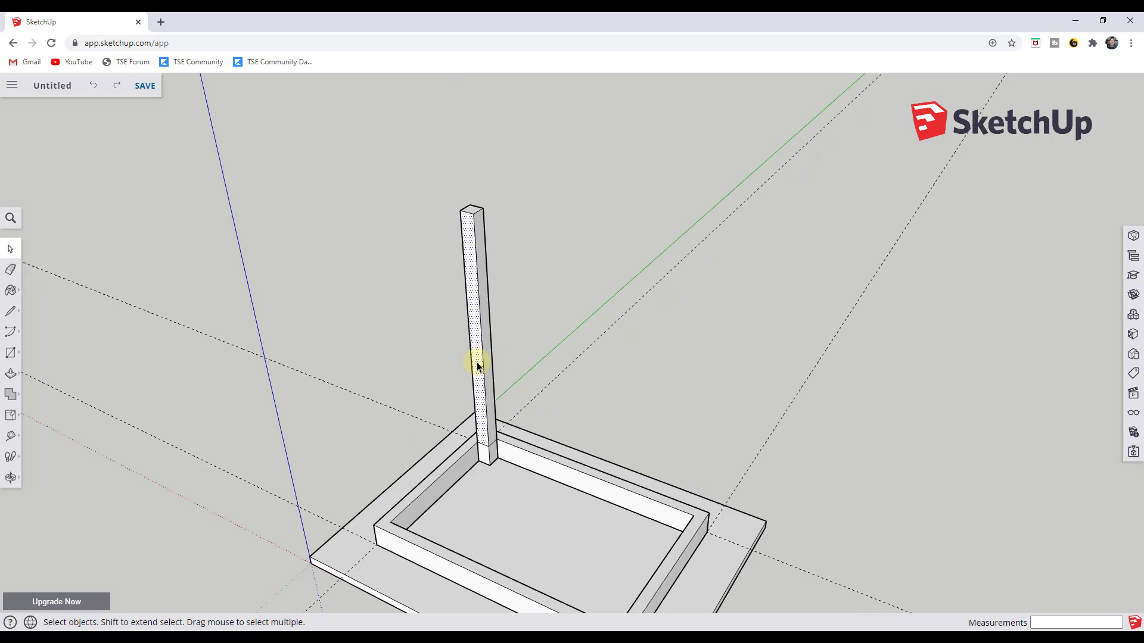
middle_drag(511, 470, 396, 446)
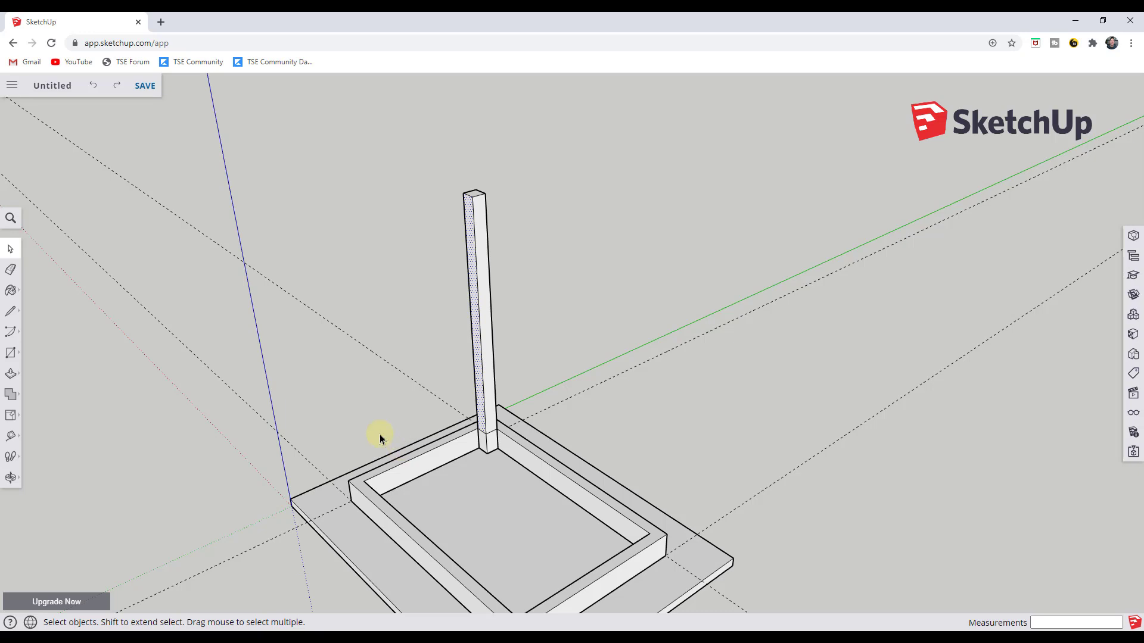
middle_drag(435, 408, 416, 391)
drag(429, 143, 527, 471)
Step: Make the selected leg a component with the definition name 'Table Leg'
right_click(484, 327)
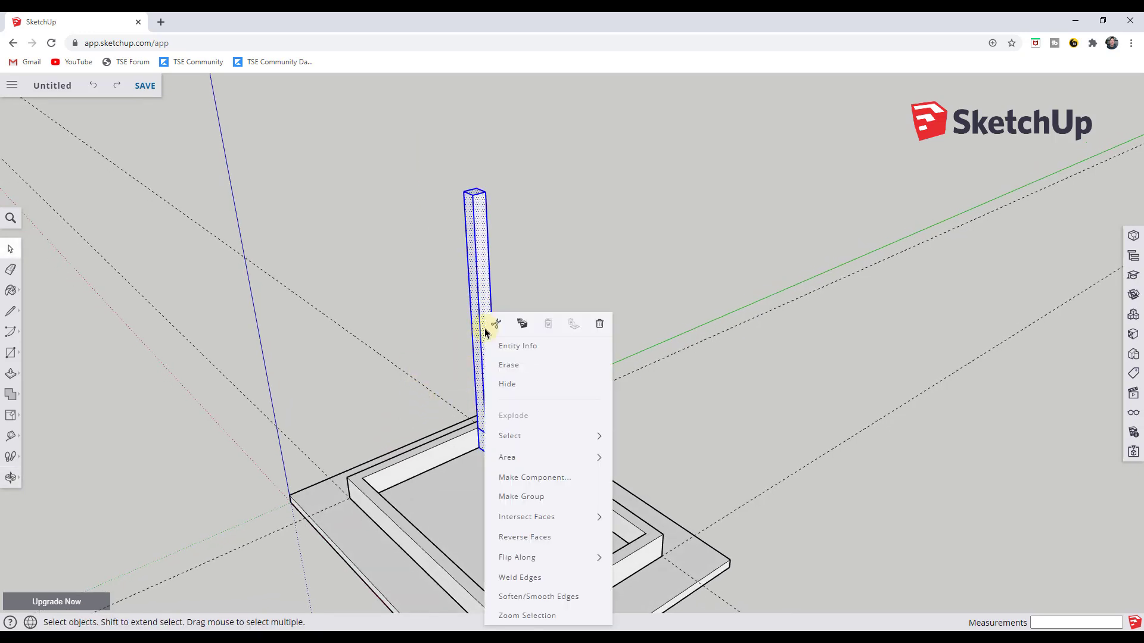
click(555, 485)
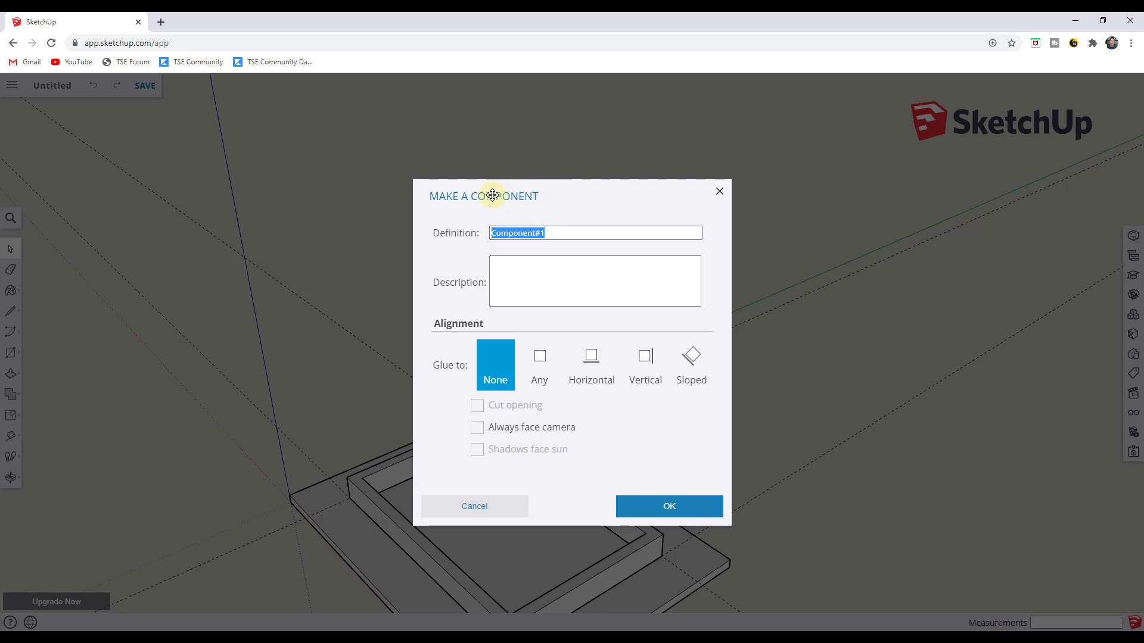
click(553, 233)
double_click(511, 232)
text(Table Leg)
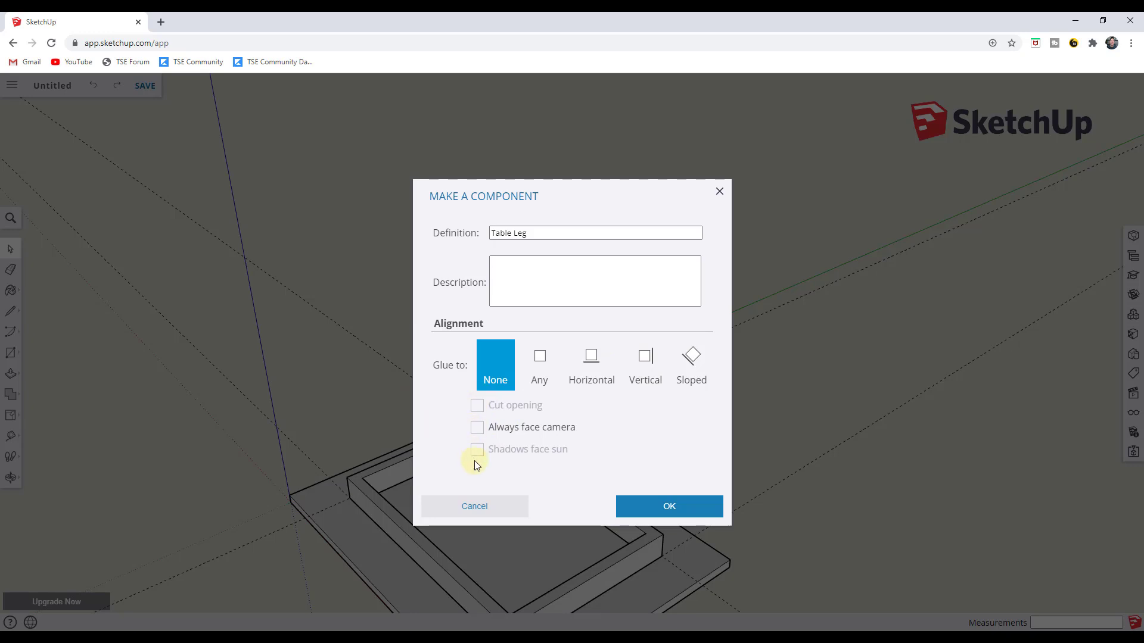
click(655, 506)
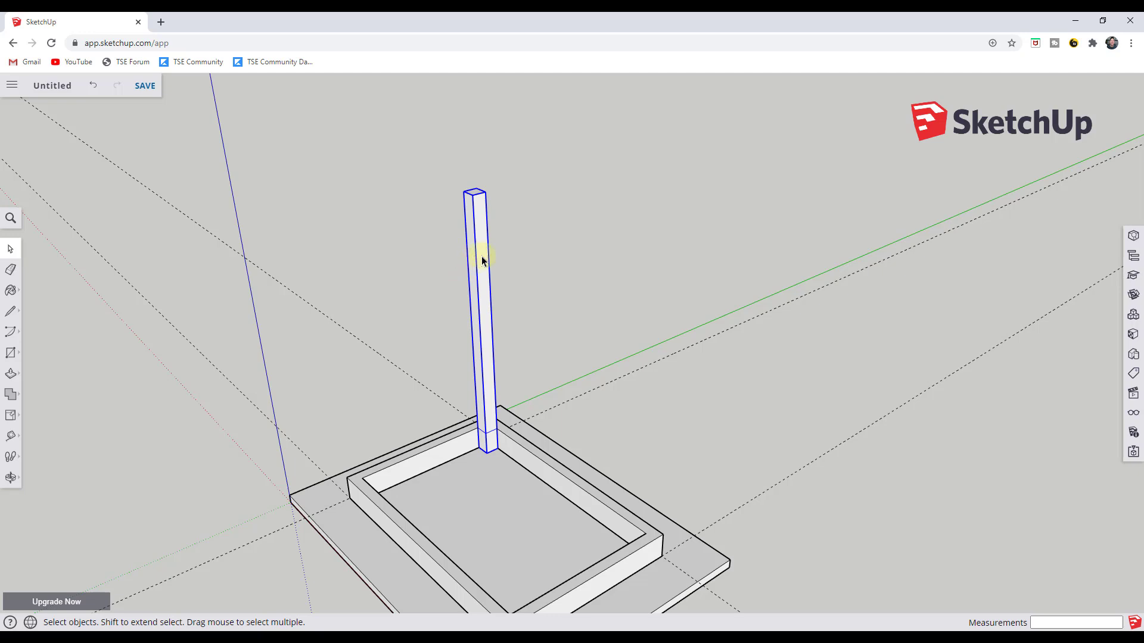
Step: Paste a copy of the leg and place it at the frame's far corner
middle_drag(478, 255, 537, 446)
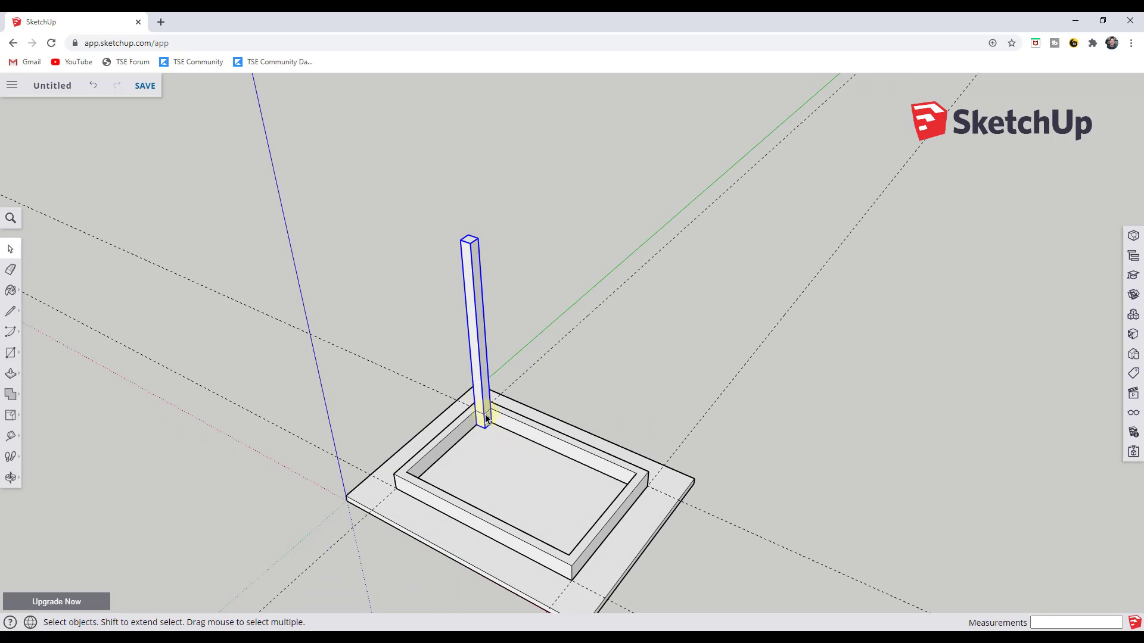
middle_drag(508, 435, 579, 416)
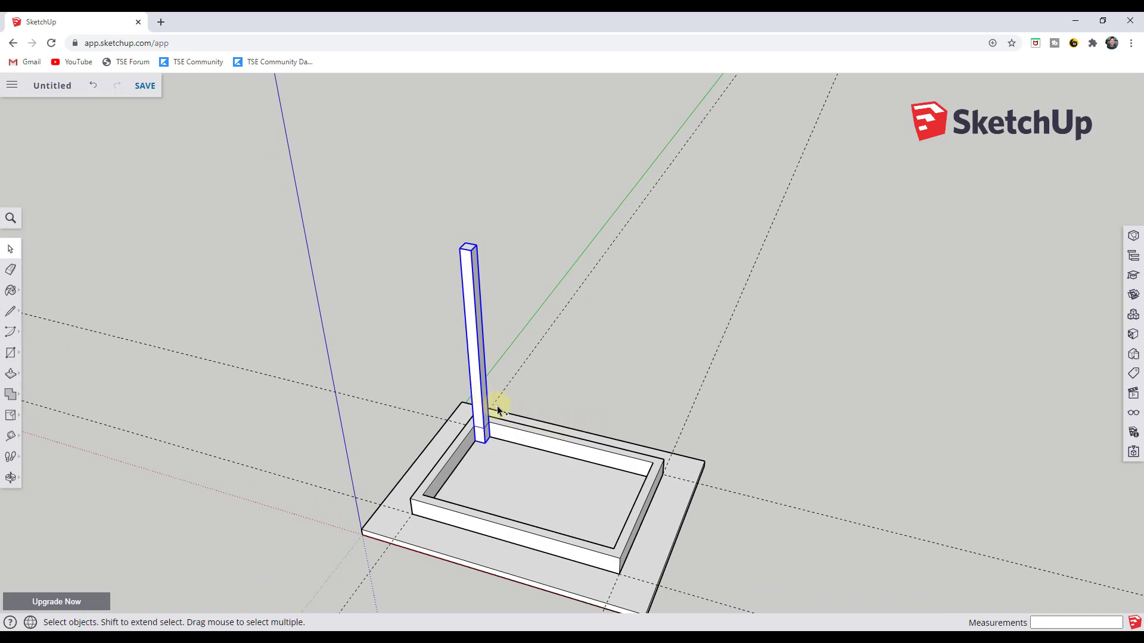
key(ctrl+v)
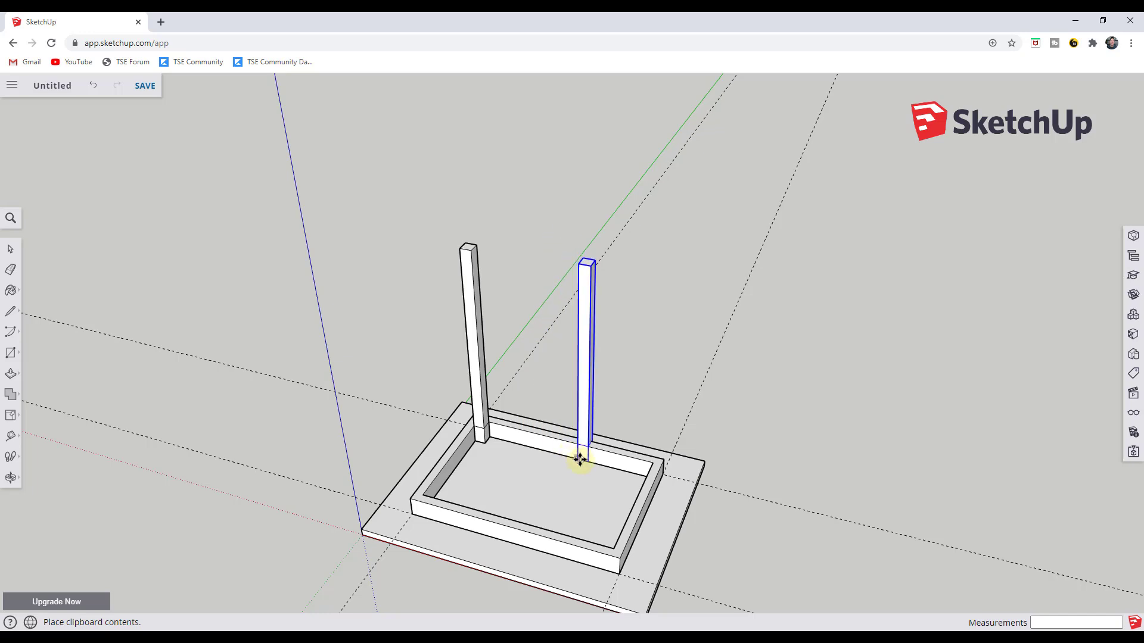
click(655, 464)
click(668, 453)
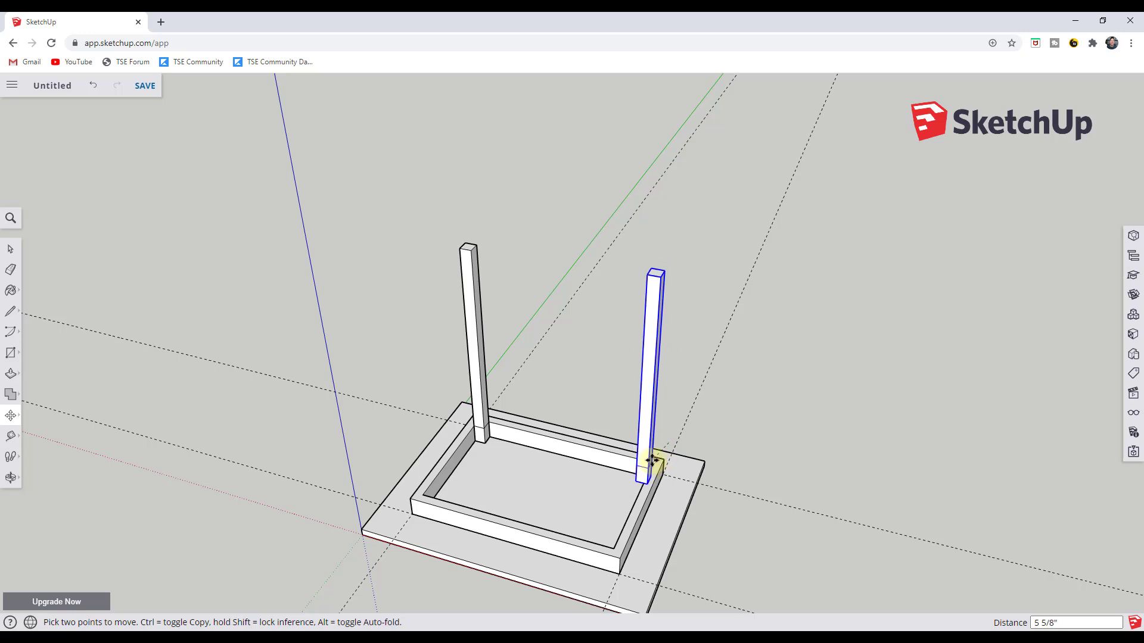
click(663, 464)
key(space)
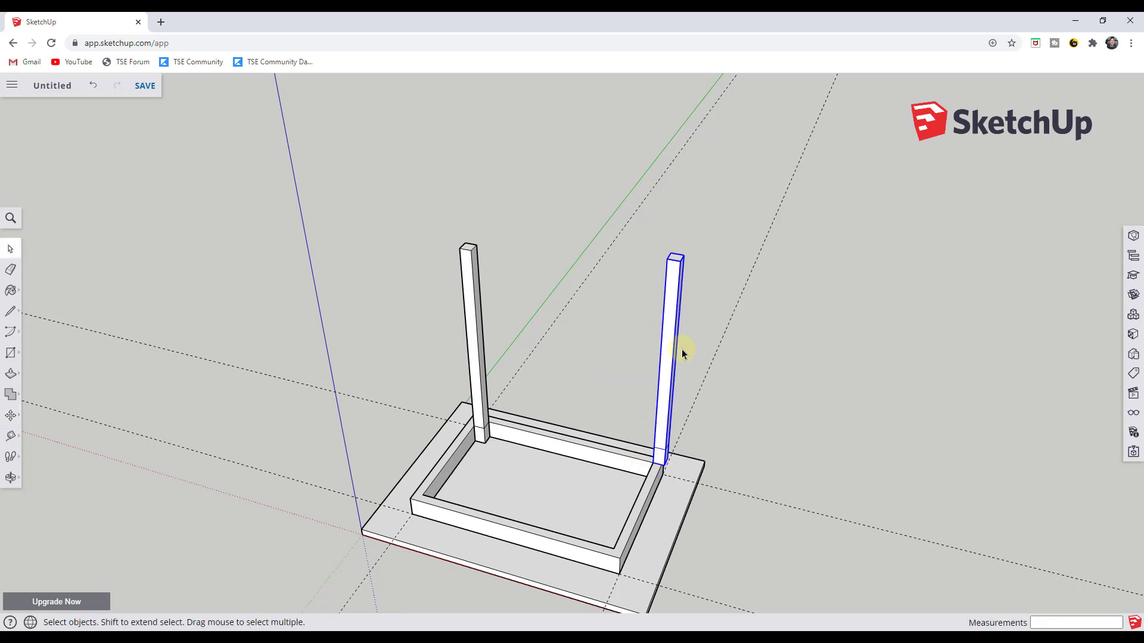
Step: Delete the misplaced pasted leg and select the remaining Table Leg
key(Delete)
middle_drag(671, 373, 613, 344)
scroll(635, 402, down, 2)
scroll(539, 355, up, 2)
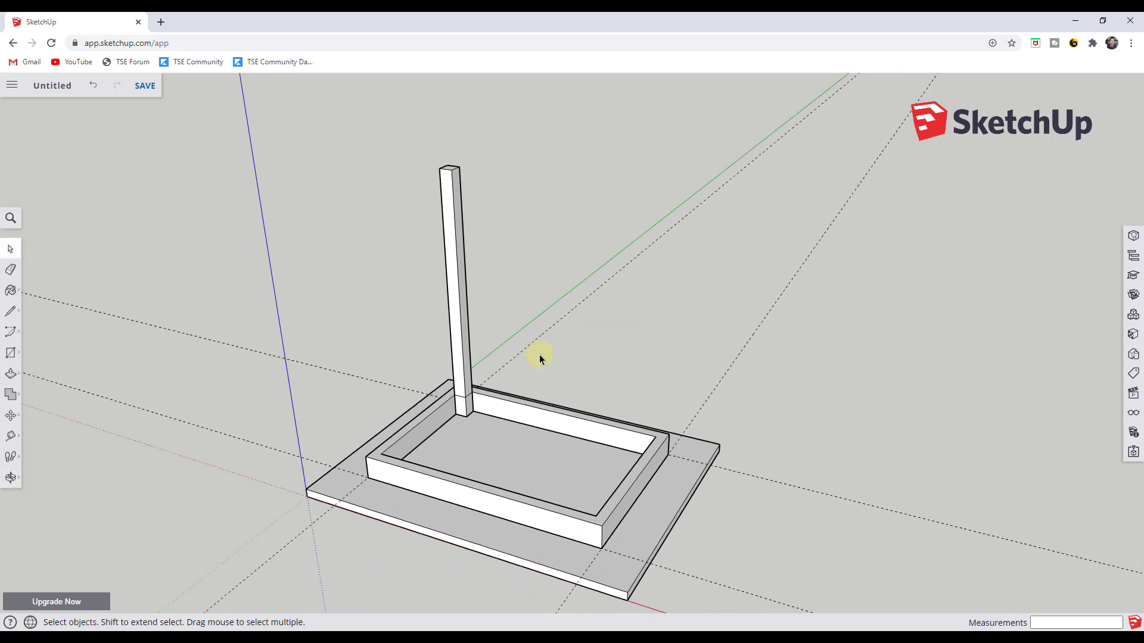
middle_drag(485, 349, 452, 345)
click(457, 349)
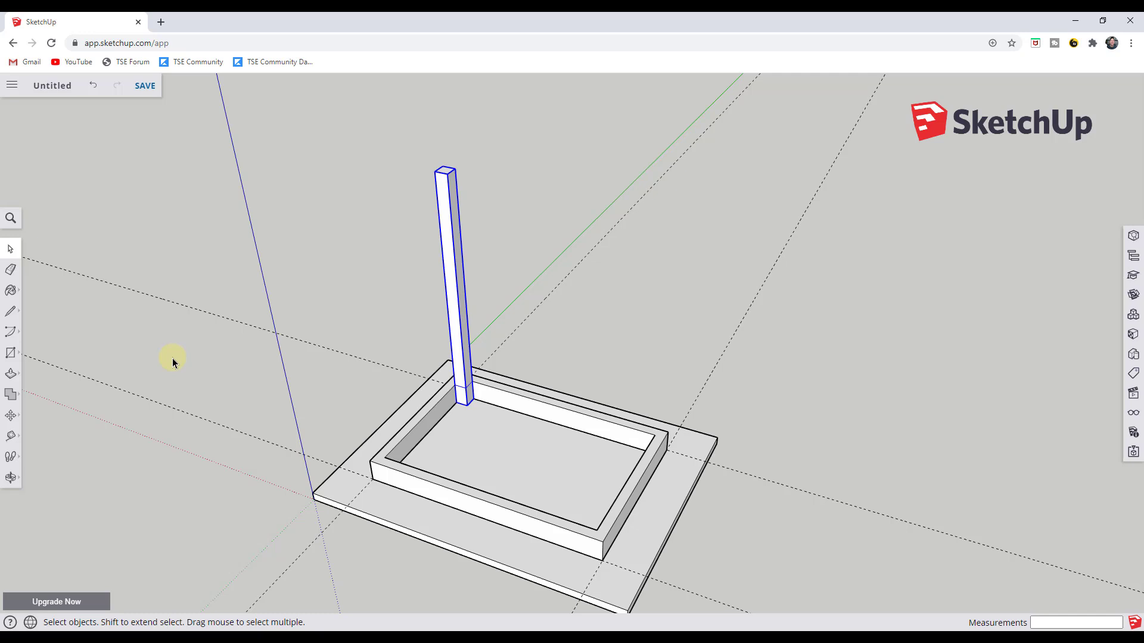
Step: Pick the Move tool from the toolbar, then cancel it and select the leg
click(11, 416)
click(37, 391)
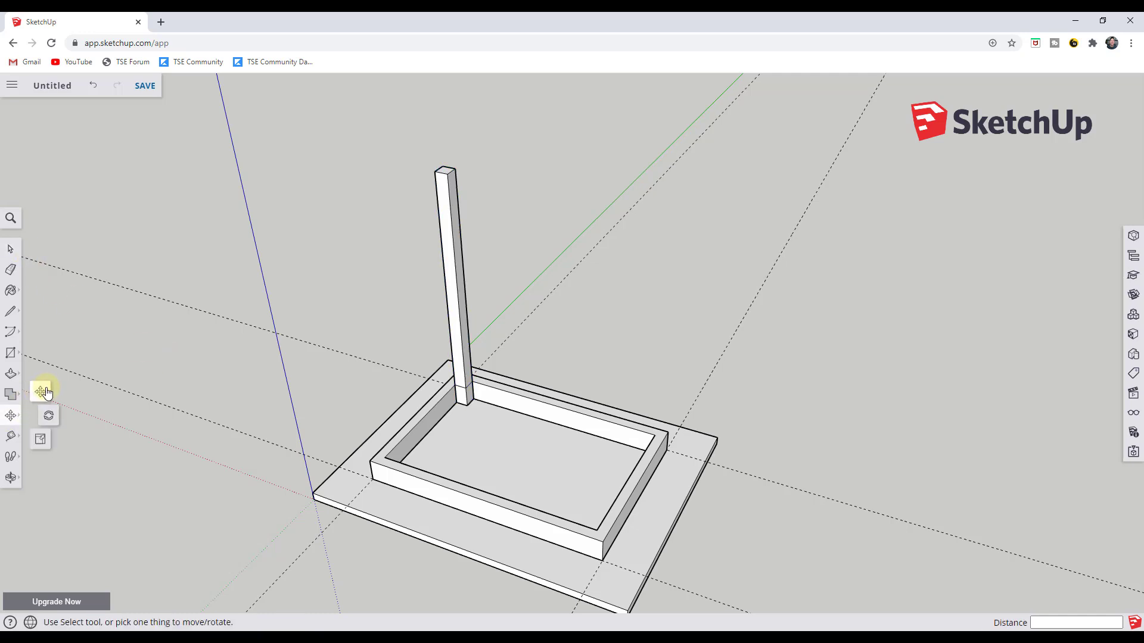
key(space)
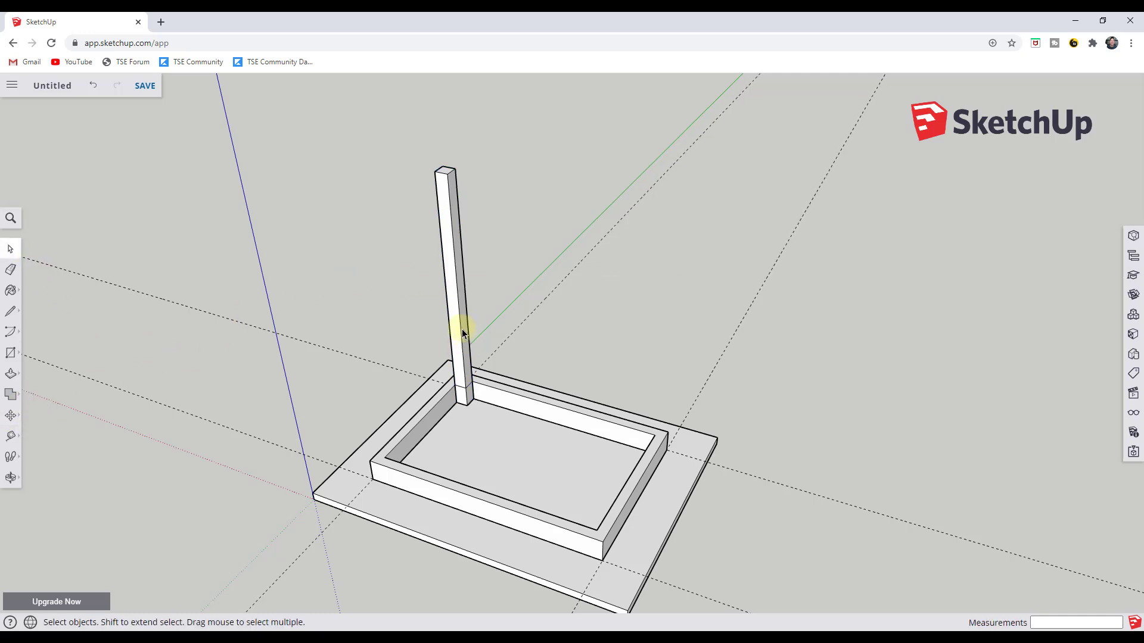
click(460, 317)
Step: Ctrl-Move a copy of the leg from its bottom corner into the opposite back corner
key(m)
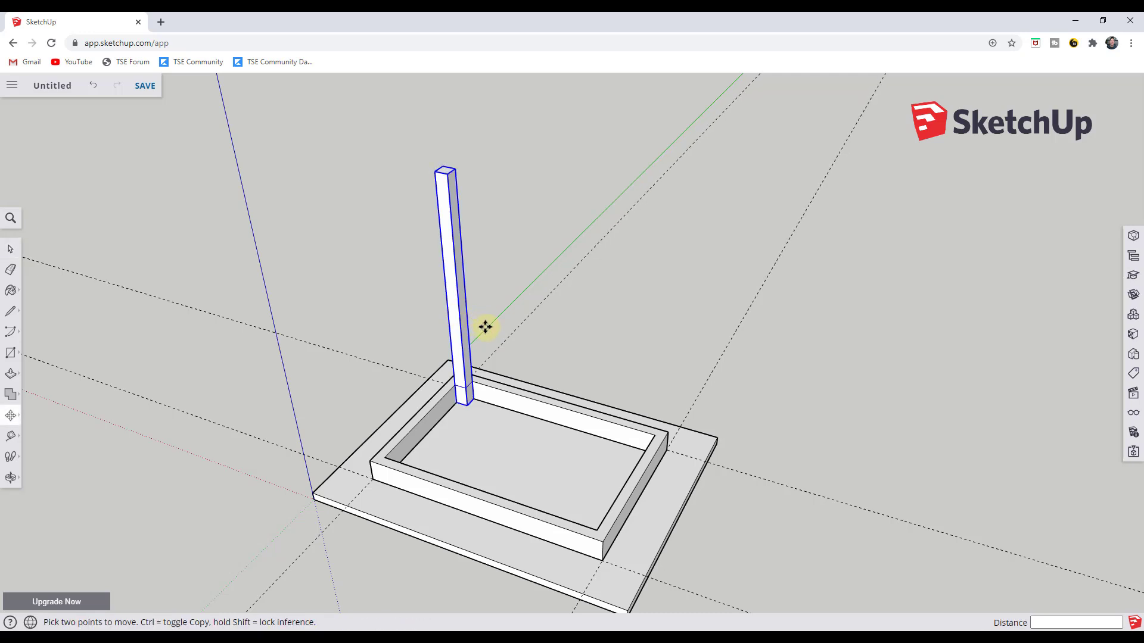
click(476, 399)
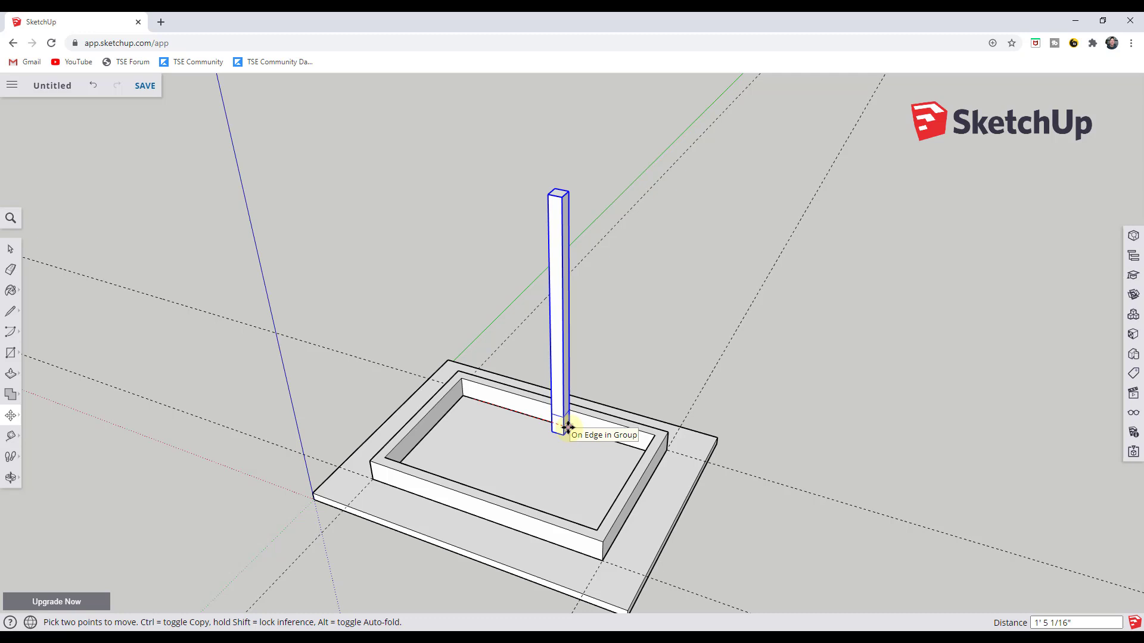
key(ctrl)
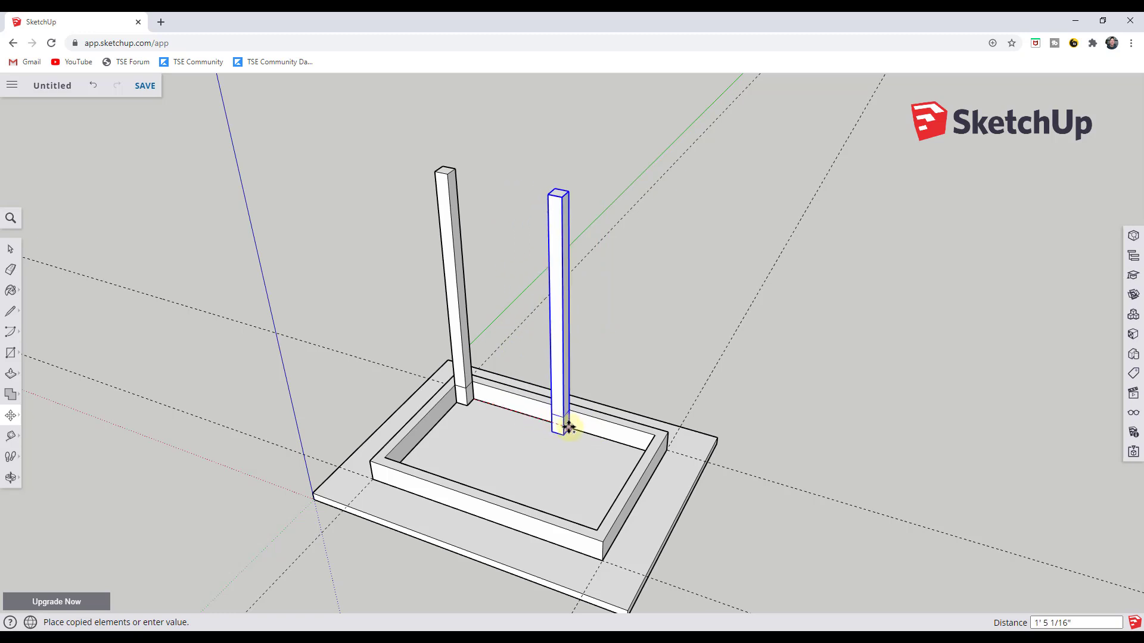
key(ctrl)
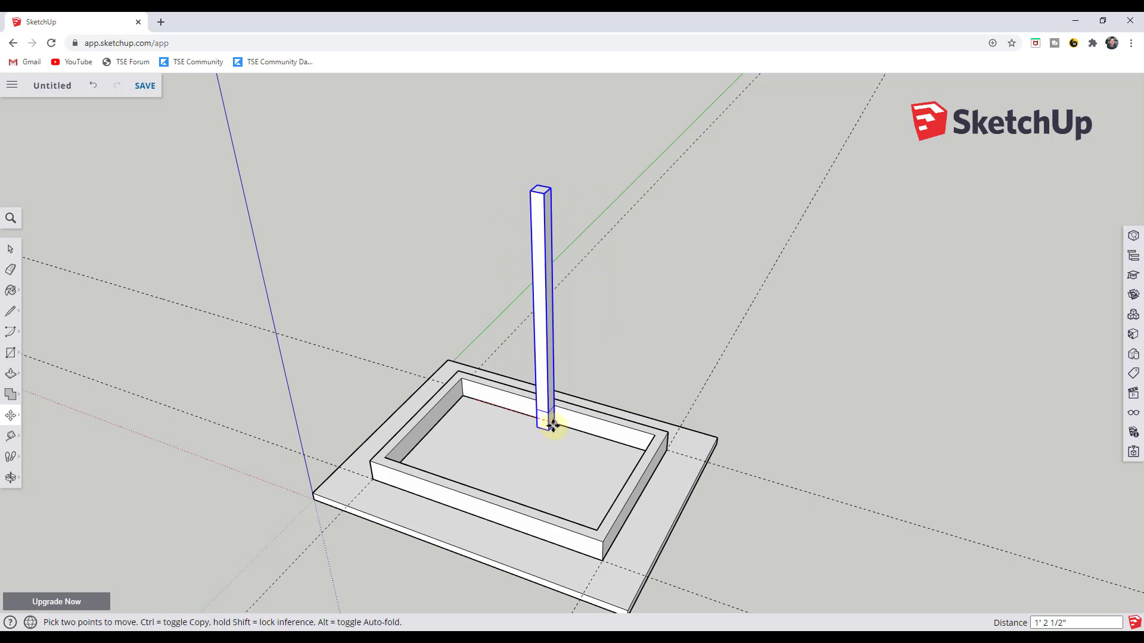
key(ctrl)
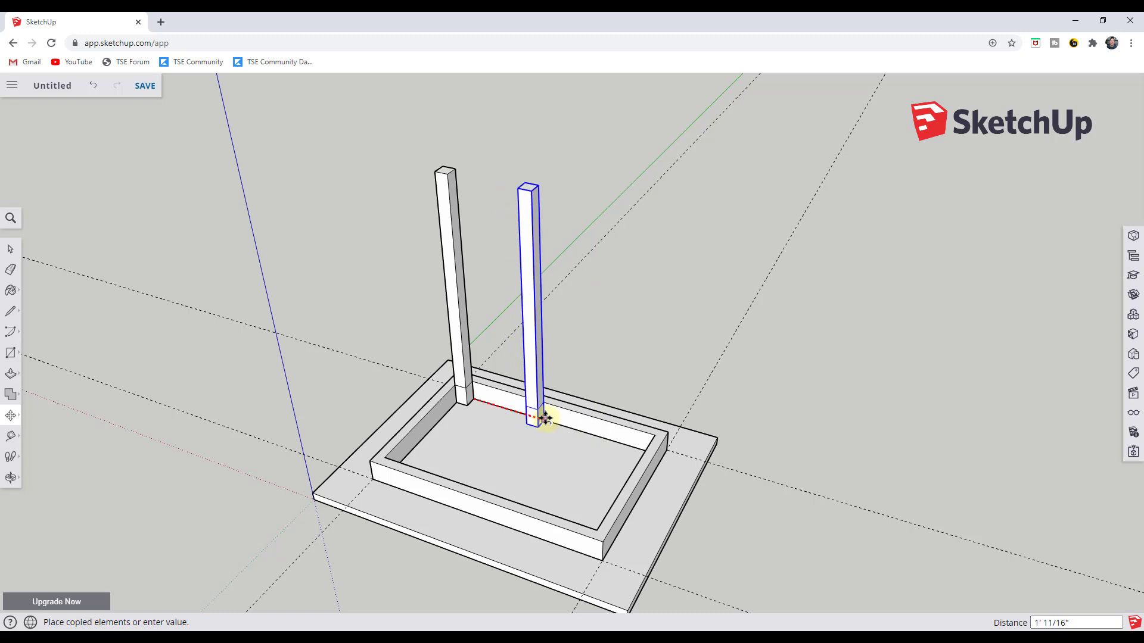
click(655, 437)
key(o)
drag(679, 437, 555, 365)
key(space)
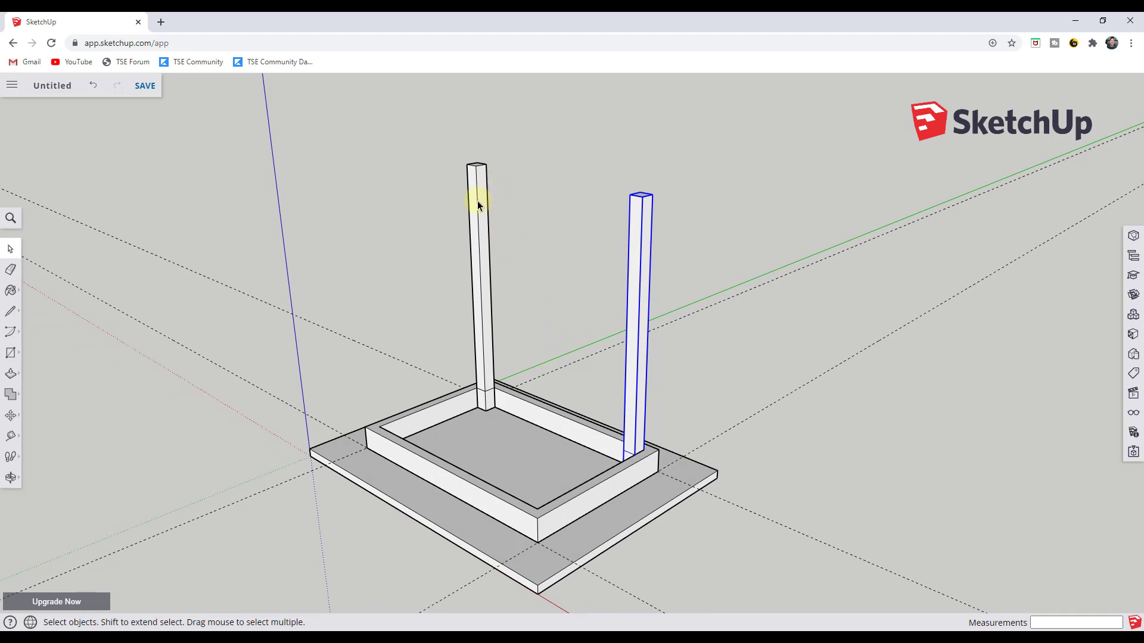
Step: Copy both legs from the left leg's base corner to the front corners of the apron frame
click(486, 256)
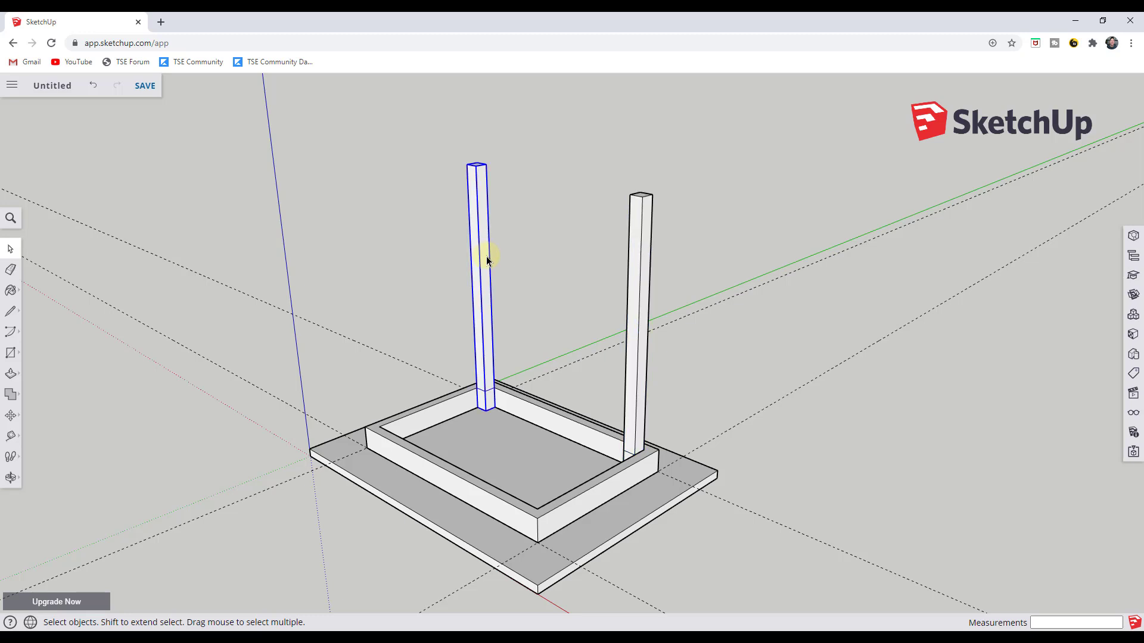
shift+click(635, 288)
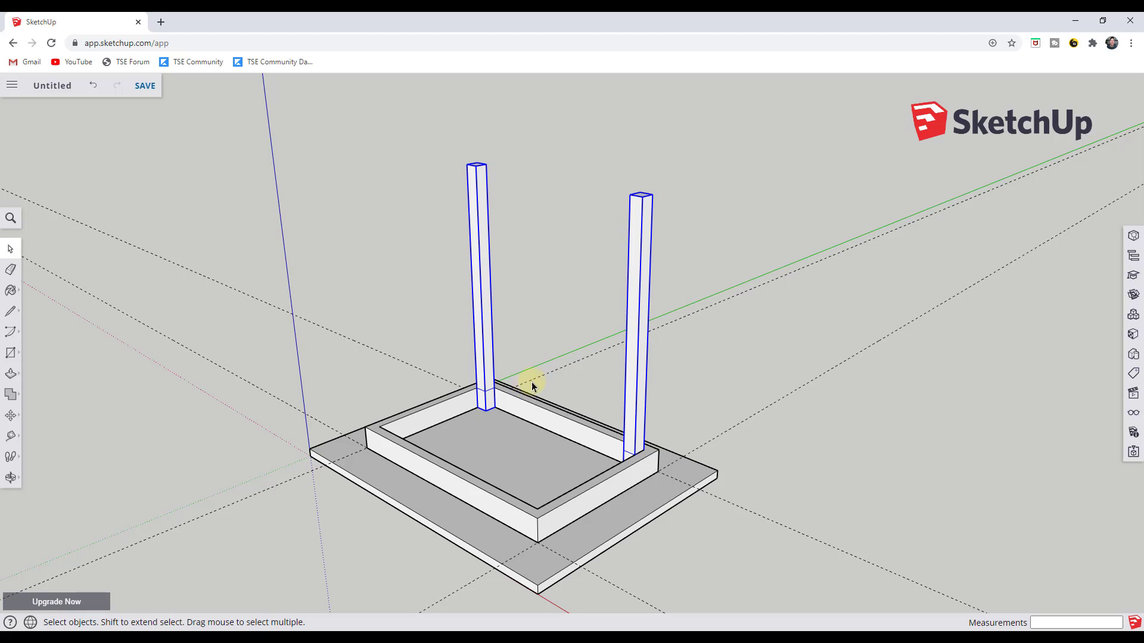
key(m)
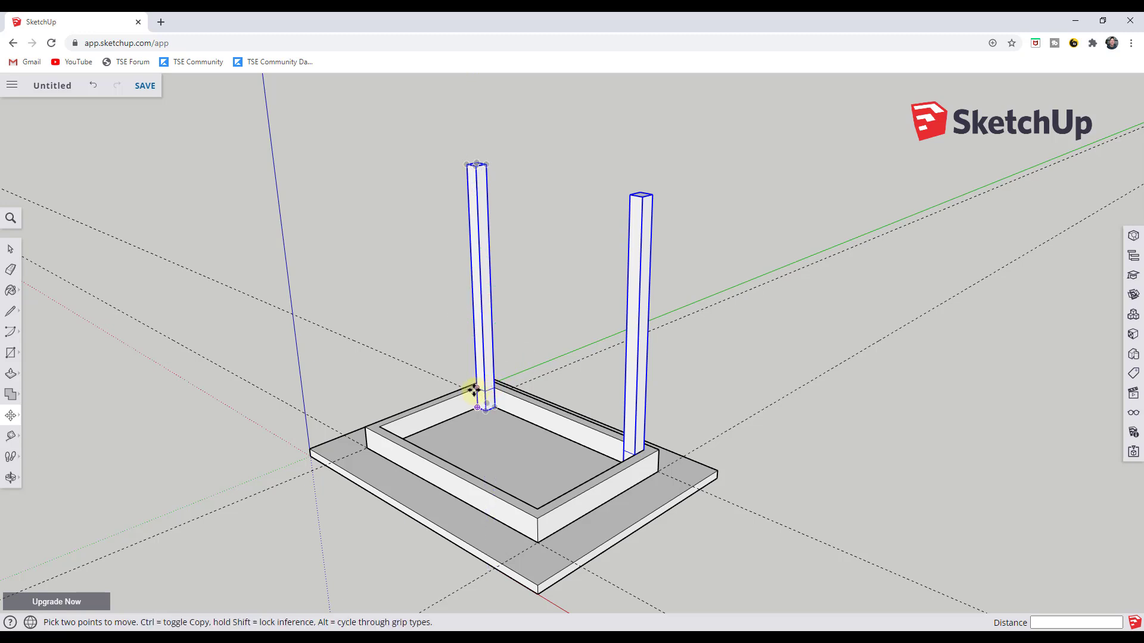
scroll(475, 390, up, 4)
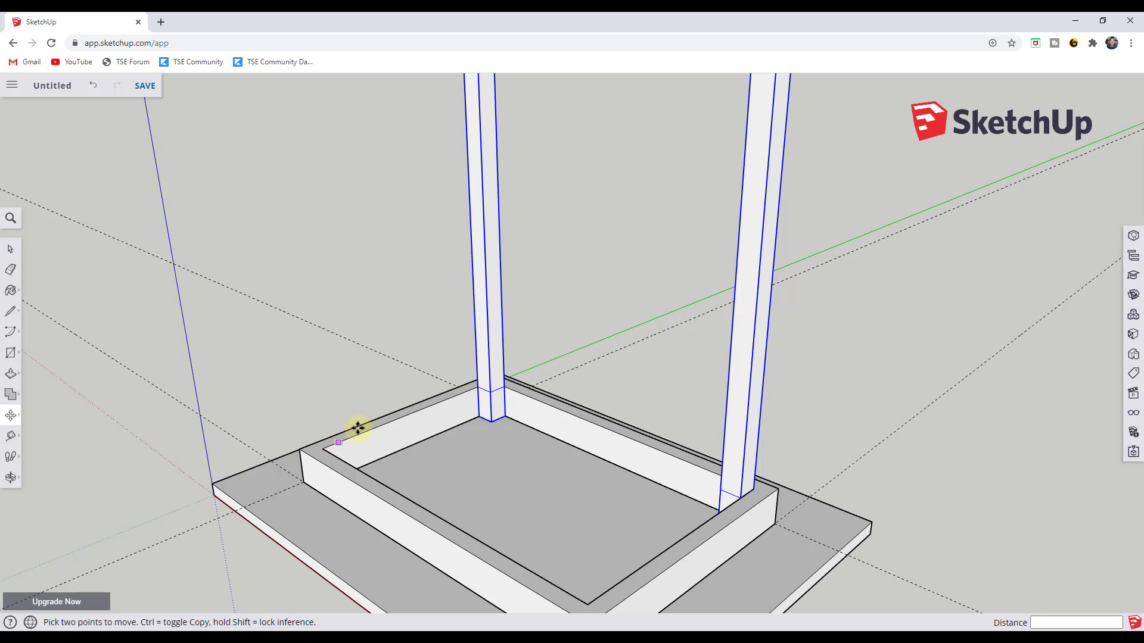
click(477, 390)
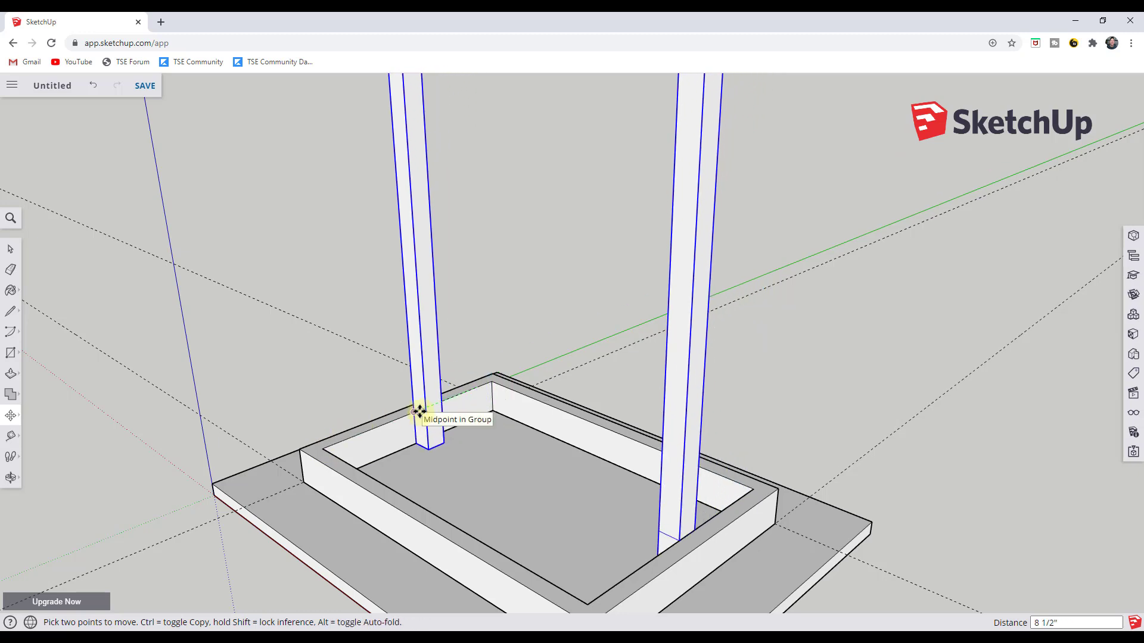
key(ctrl)
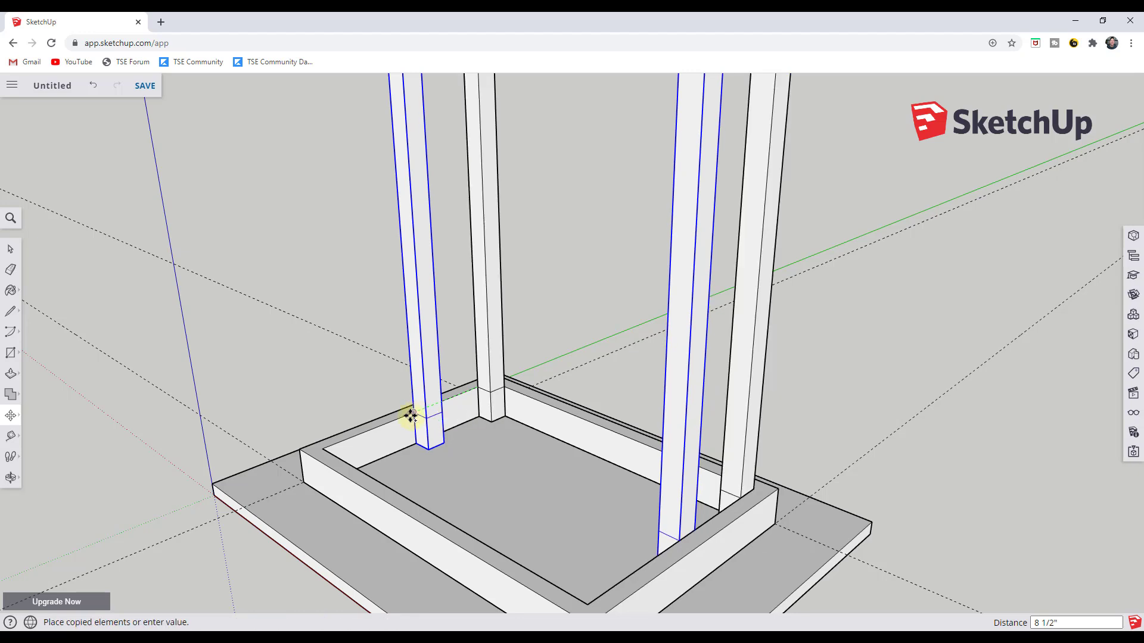
click(324, 450)
key(space)
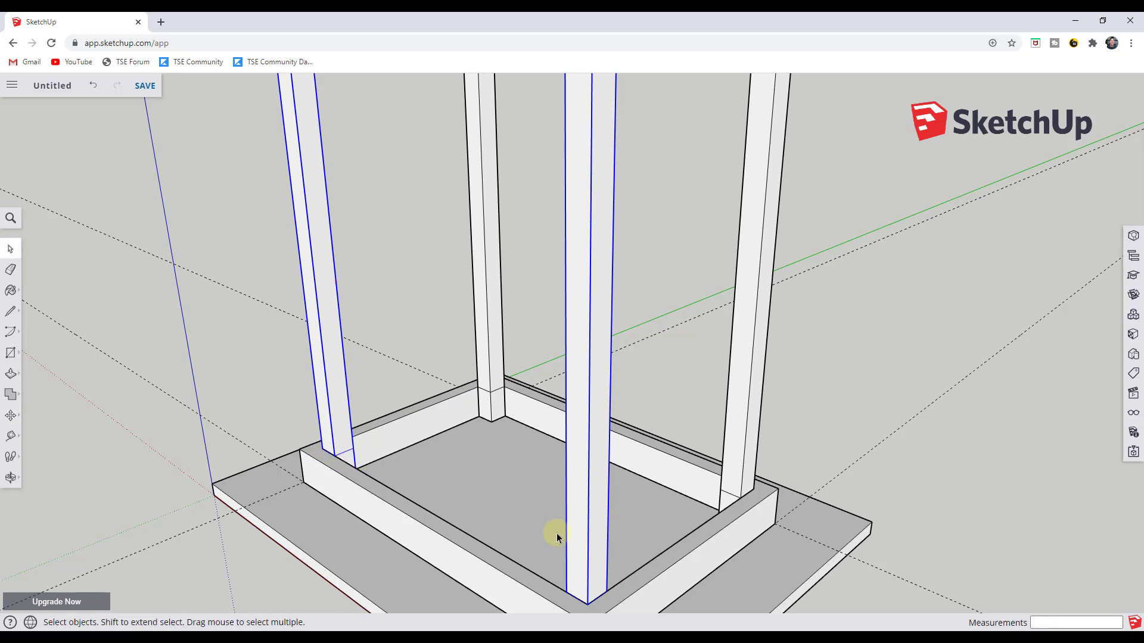
Step: Orbit to view the table frame from above and select the back leg
scroll(590, 554, down, 6)
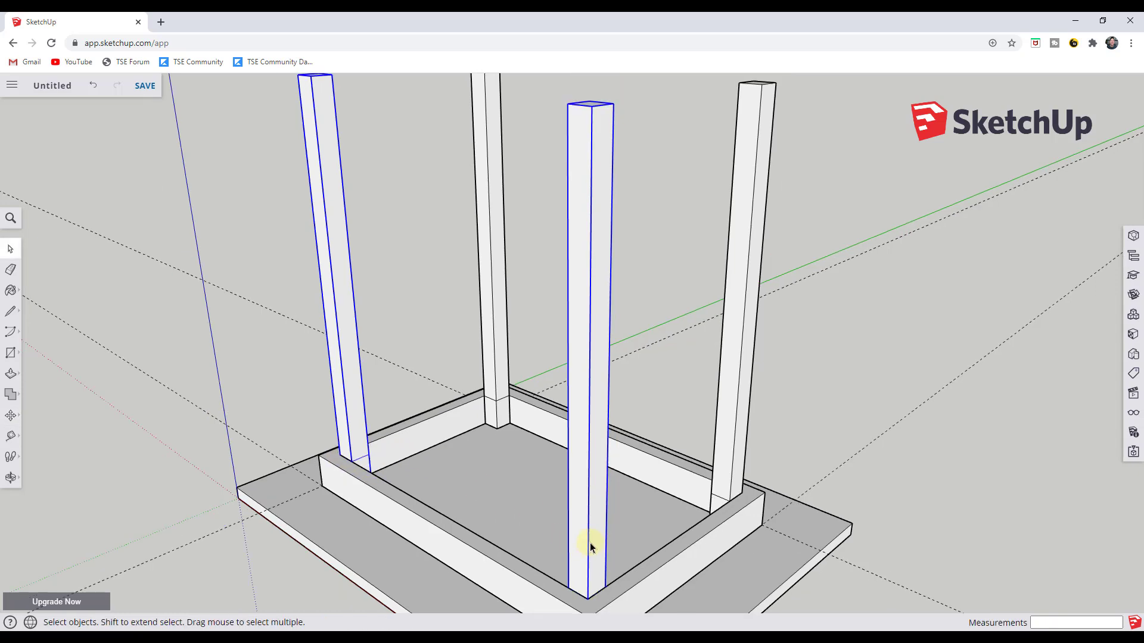
middle_drag(629, 502, 640, 390)
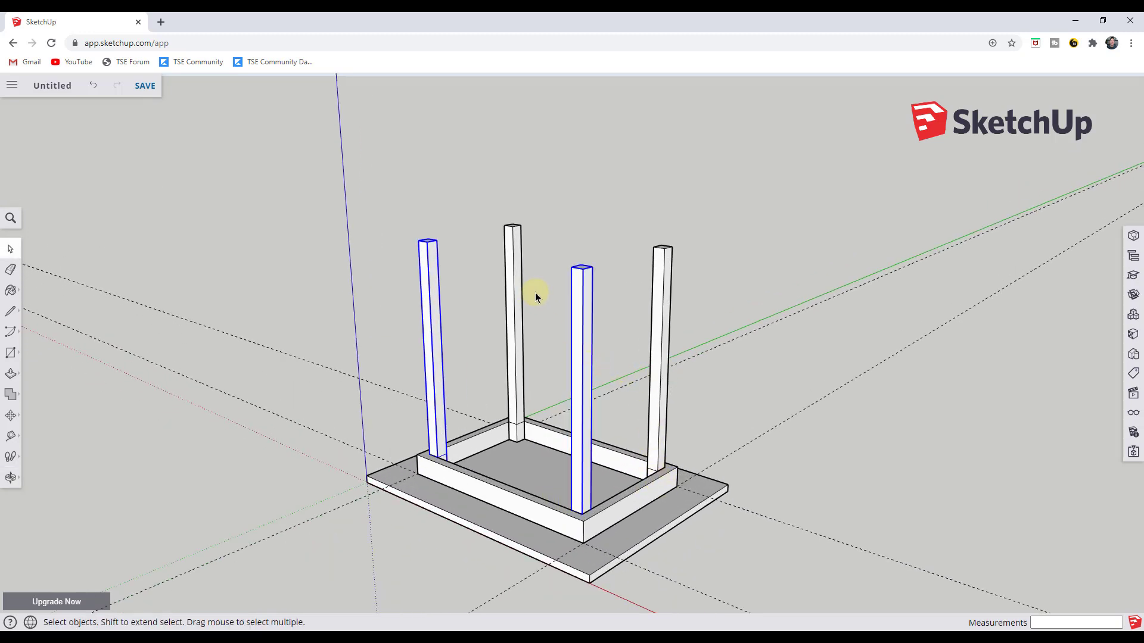
middle_drag(552, 319, 517, 258)
click(513, 238)
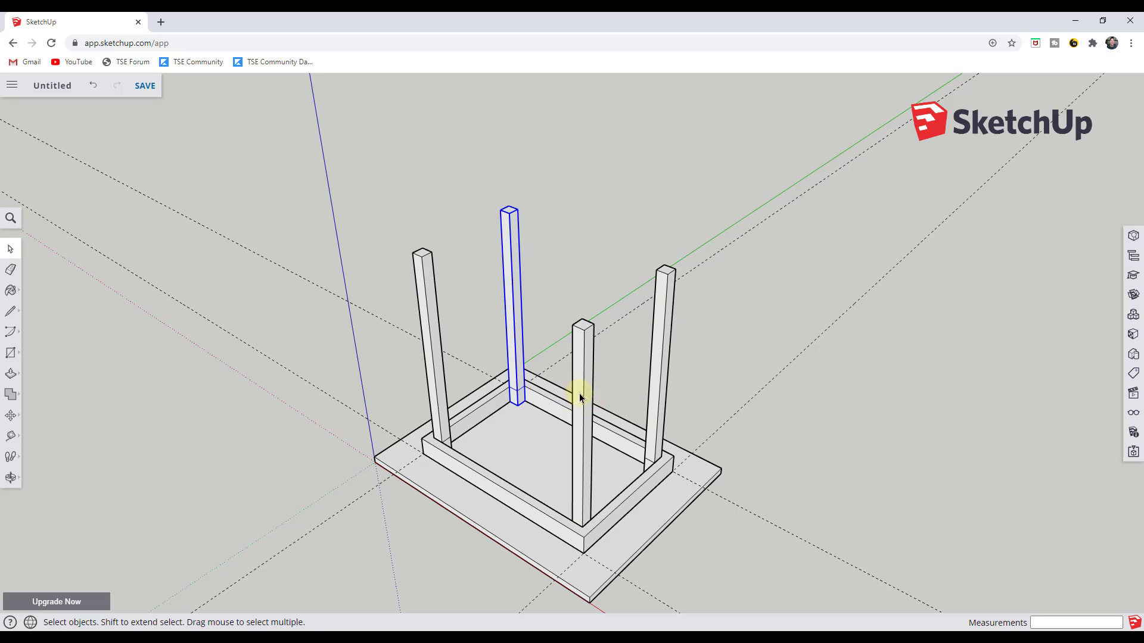
Step: Open the back Table Leg component for editing; try thickening it with Push/Pull, then undo
double_click(510, 281)
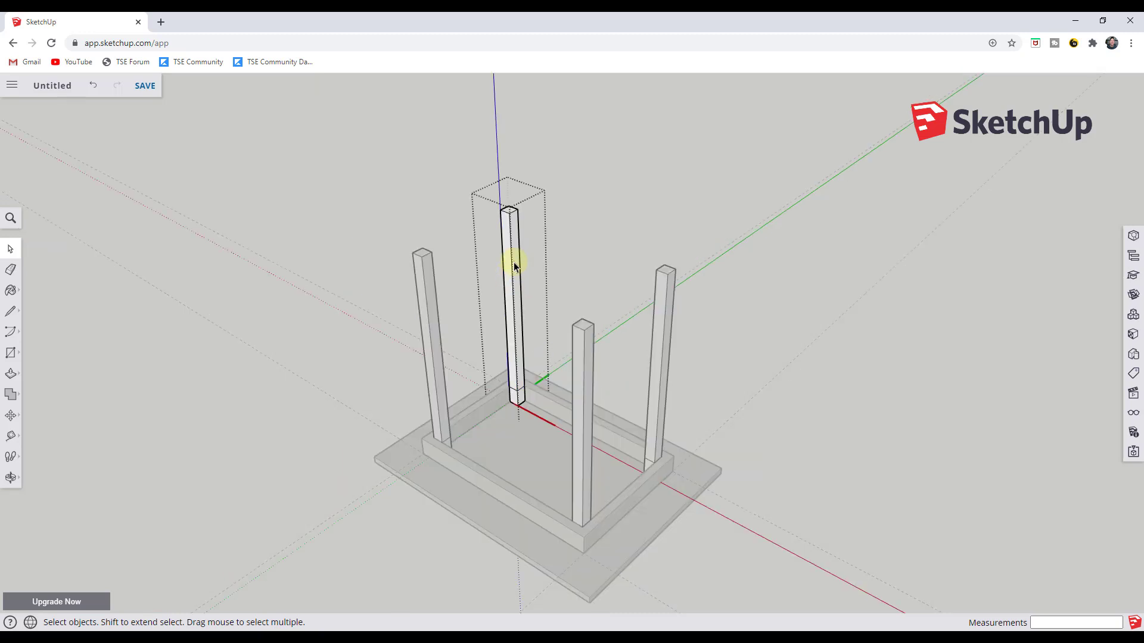
scroll(518, 265, up, 3)
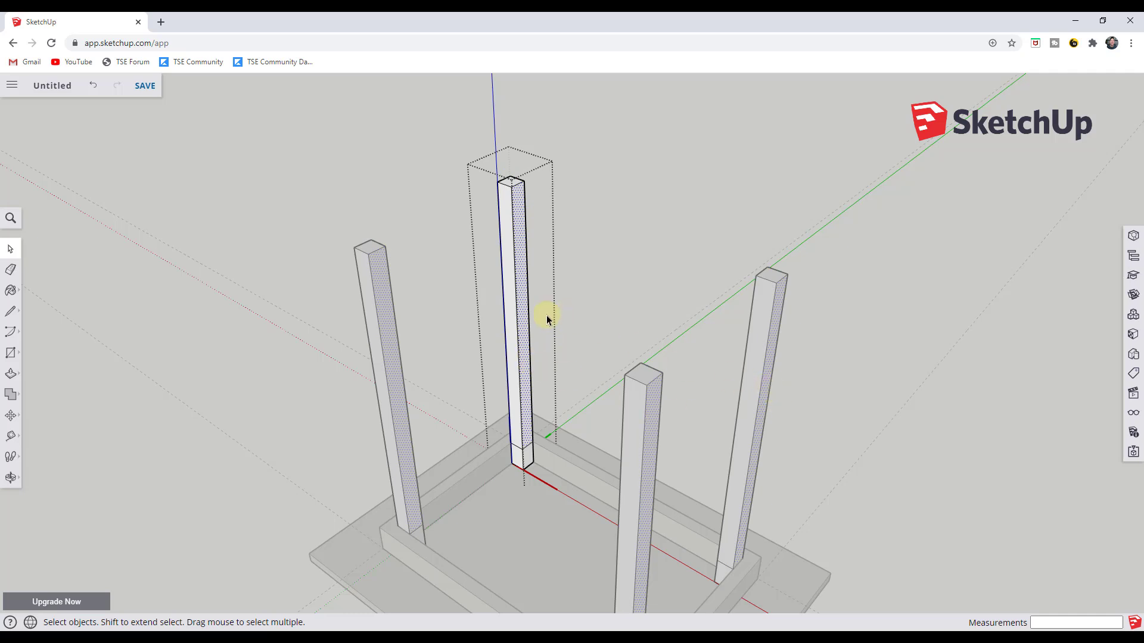
key(p)
drag(527, 326, 563, 328)
scroll(554, 327, down, 3)
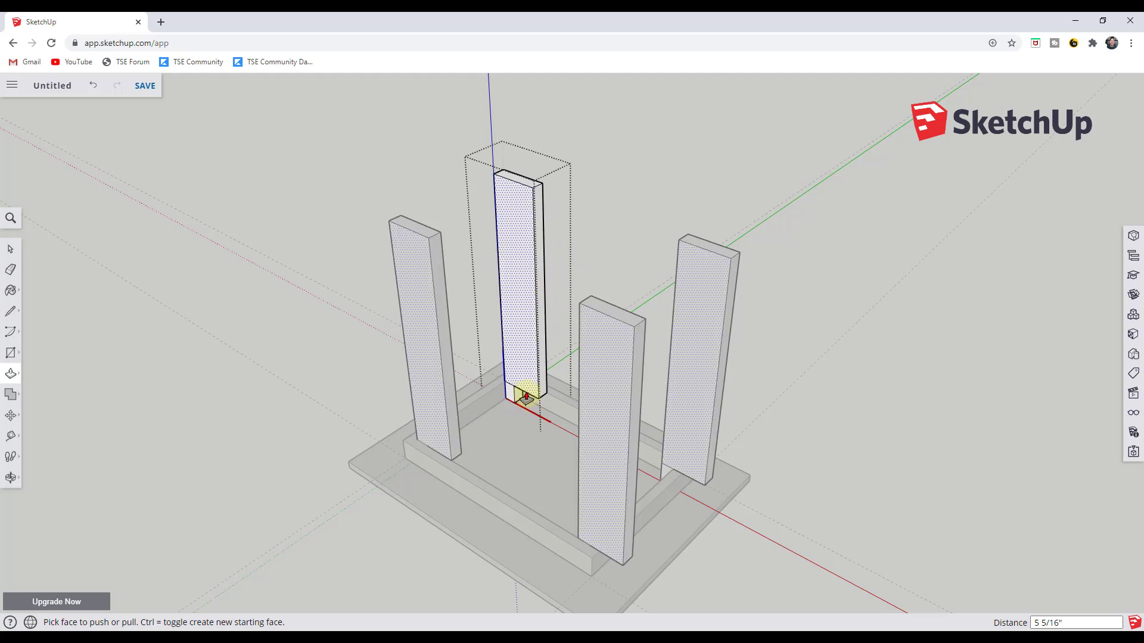
mouse_move(521, 384)
mouse_down()
mouse_move(498, 396)
mouse_move(508, 393)
mouse_up()
key(ctrl+z)
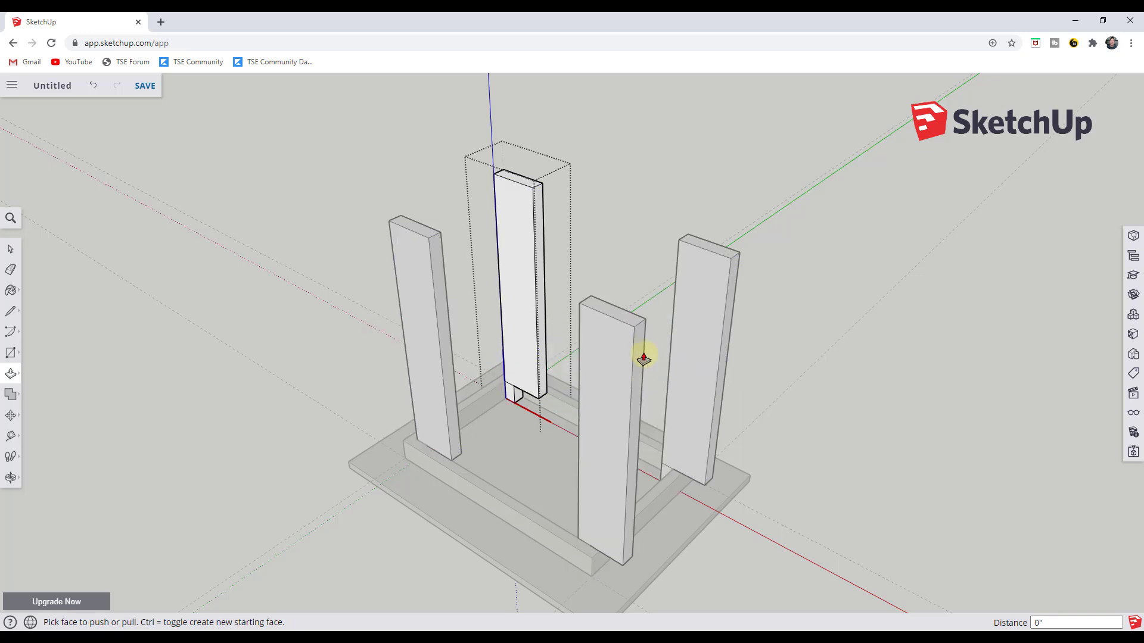
key(space)
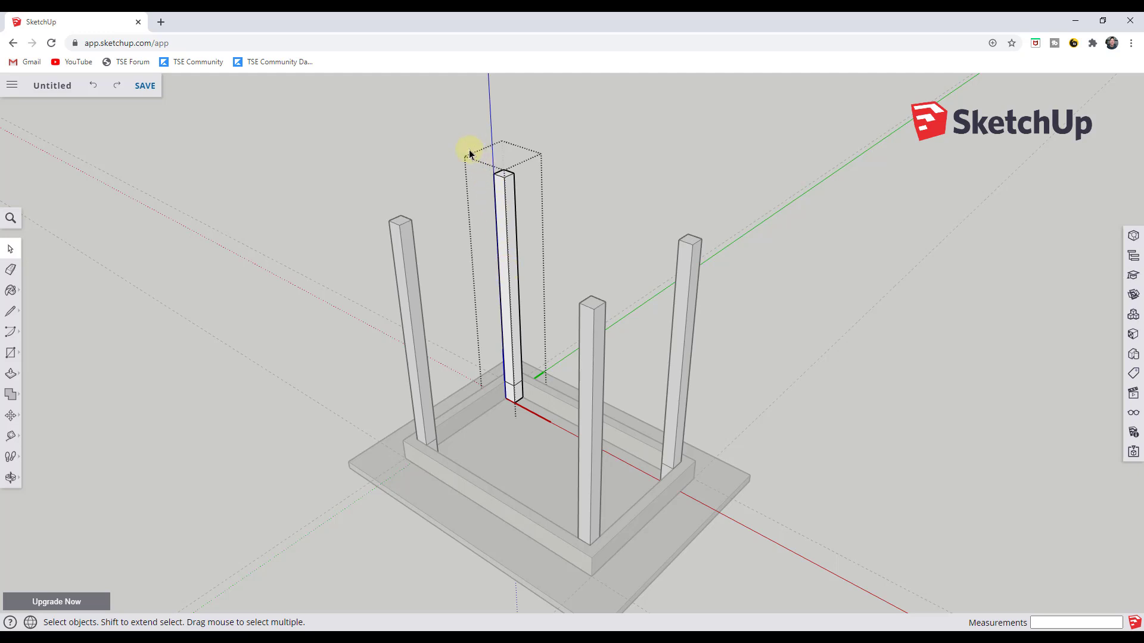
Step: Scale the leg's end face to 0.5 about its centre so all four legs taper
click(505, 174)
scroll(512, 182, up, 4)
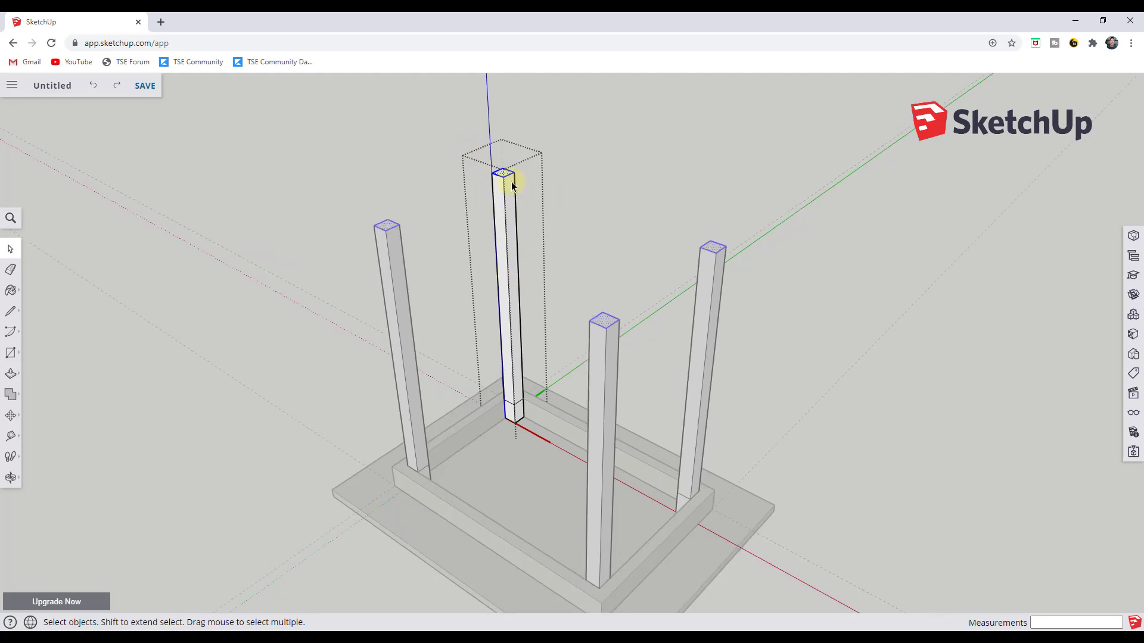
key(s)
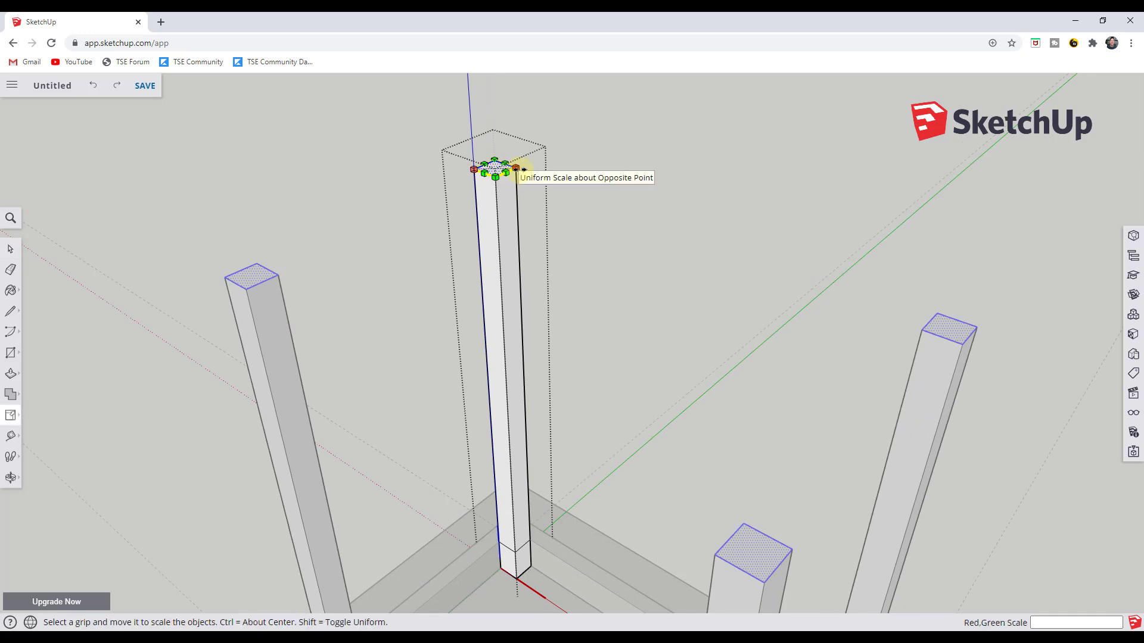
scroll(516, 169, up, 3)
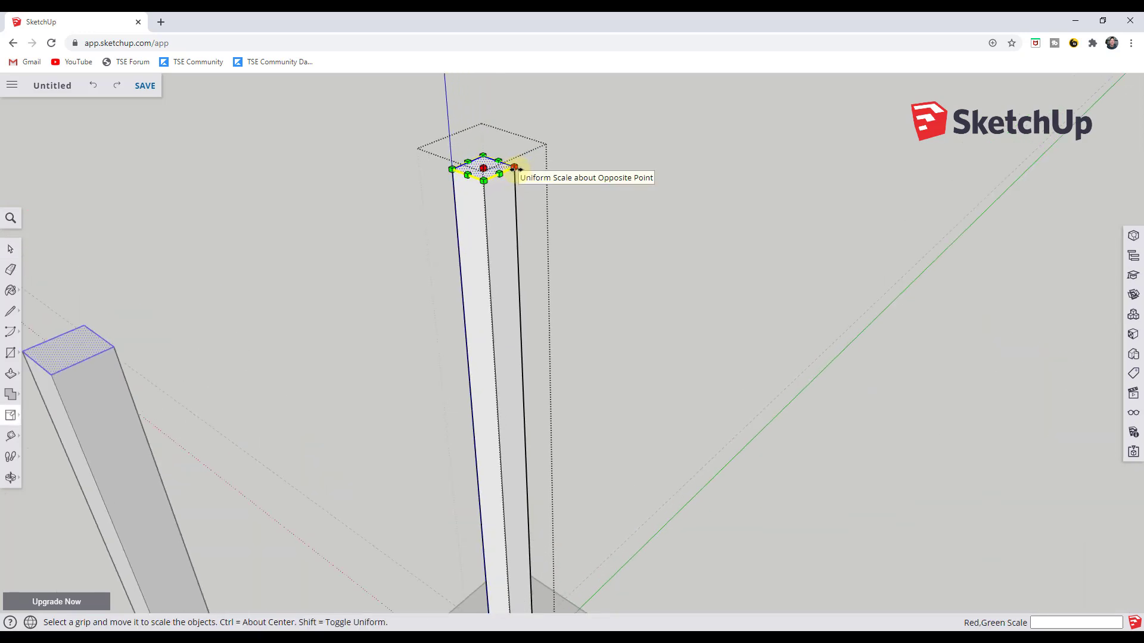
ctrl+drag(516, 168, 499, 171)
key(space)
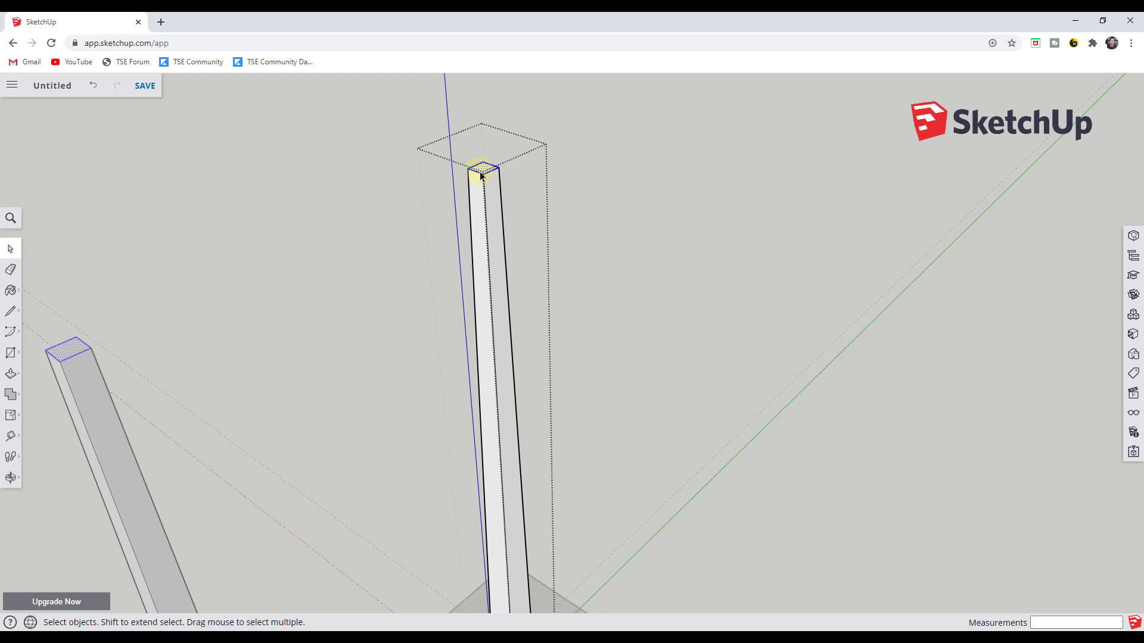
scroll(531, 208, down, 5)
middle_drag(551, 228, 662, 268)
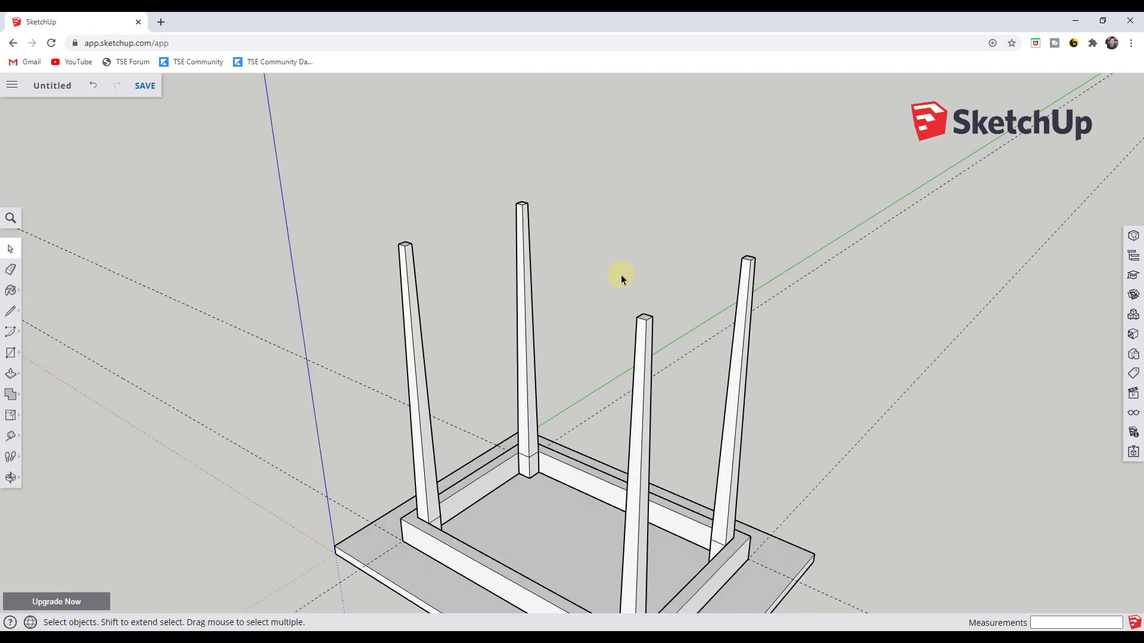
scroll(621, 278, down, 4)
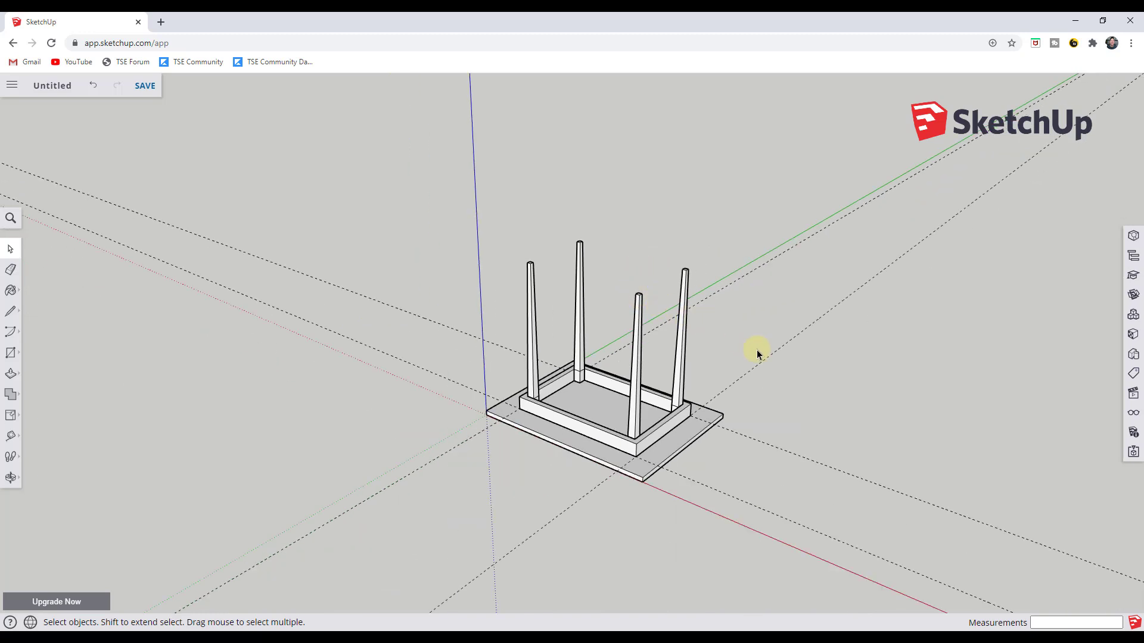
Step: Erase the dashed guide lines beside the table with the Eraser
click(632, 445)
click(617, 457)
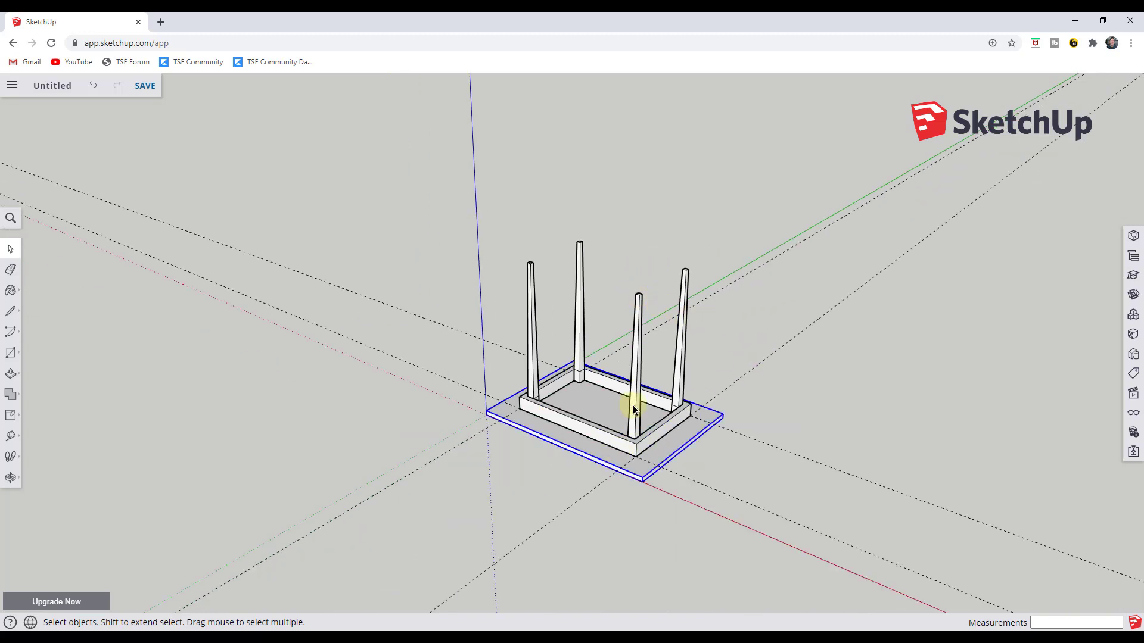
click(634, 405)
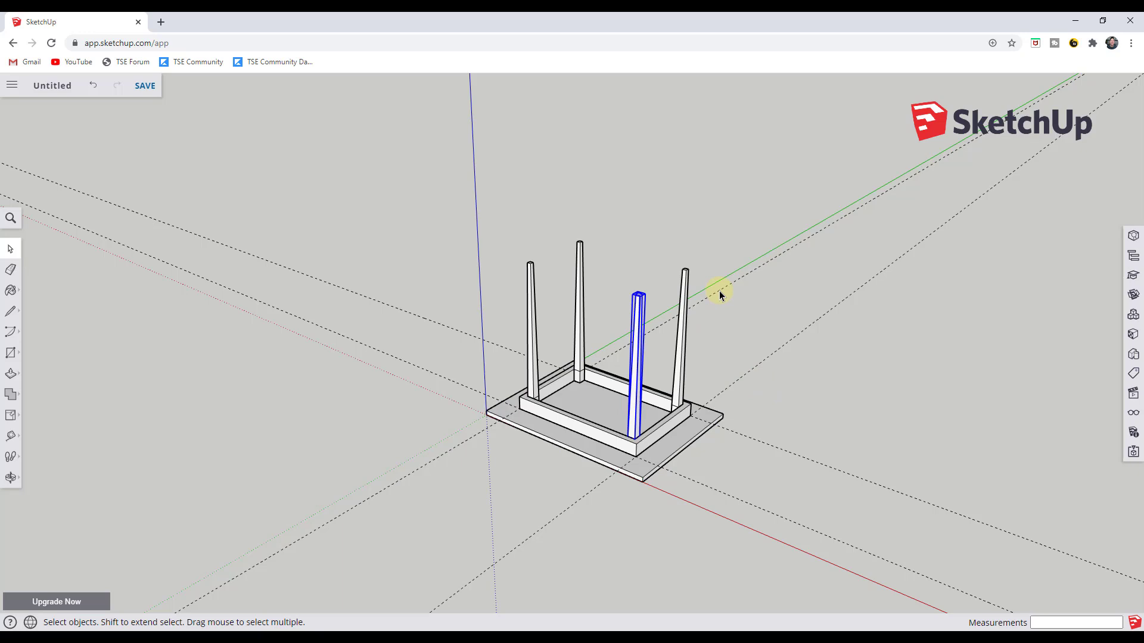
key(e)
mouse_move(747, 299)
mouse_down()
mouse_move(795, 352)
mouse_move(769, 439)
mouse_move(743, 482)
mouse_move(723, 487)
mouse_up()
scroll(715, 271, down, 2)
key(space)
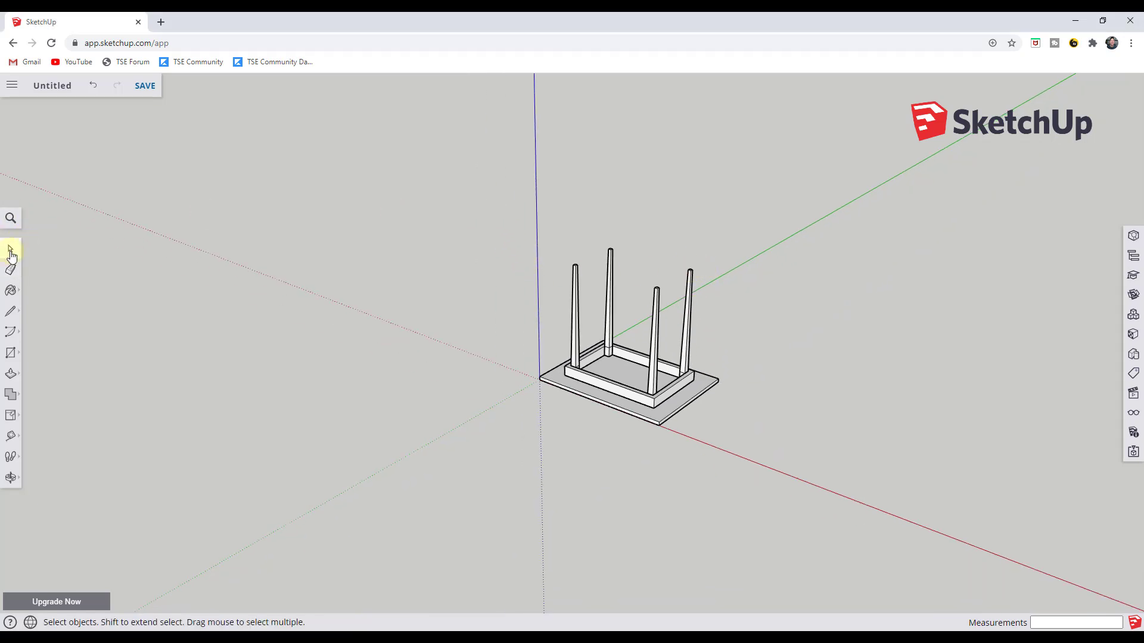
Step: Window-select the entire table and choose Rotate from the transform options
drag(474, 202, 821, 497)
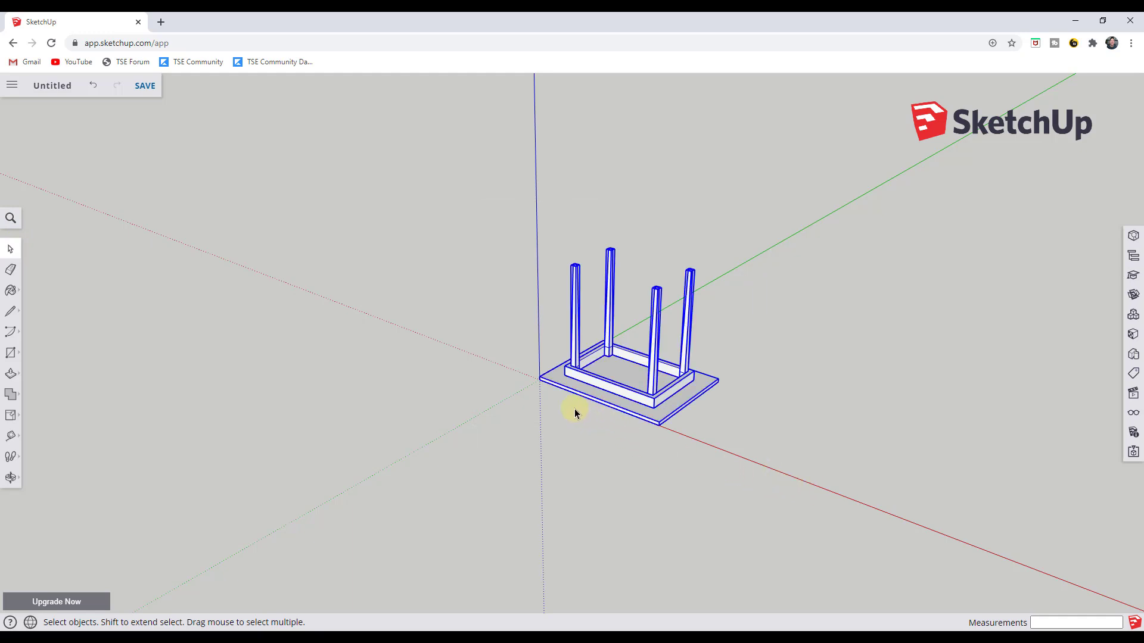
key(q)
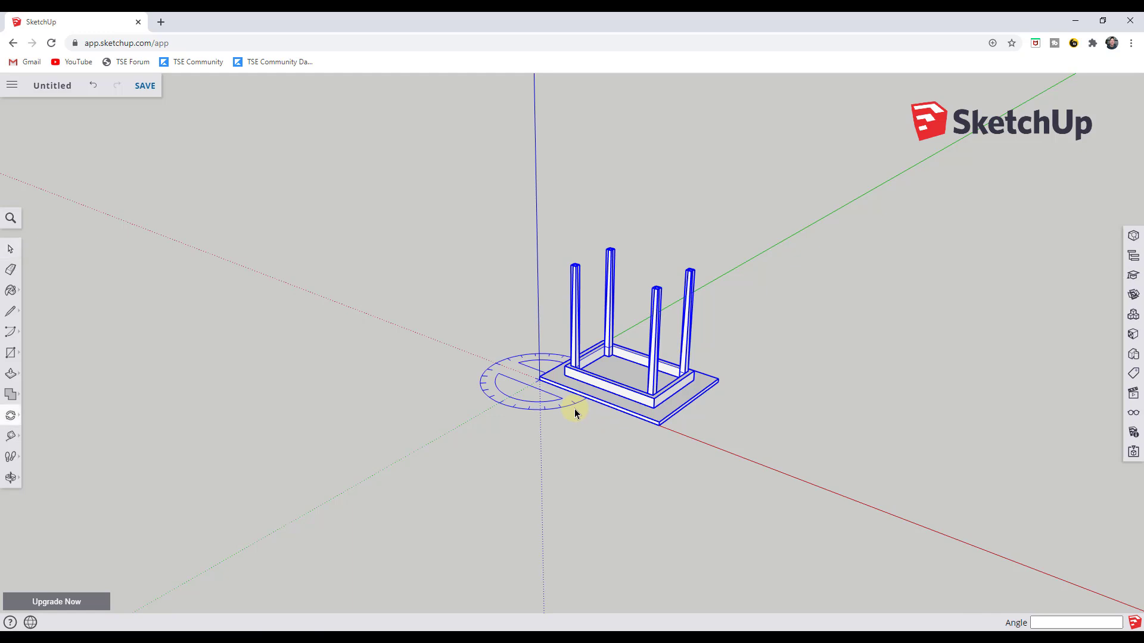
click(12, 417)
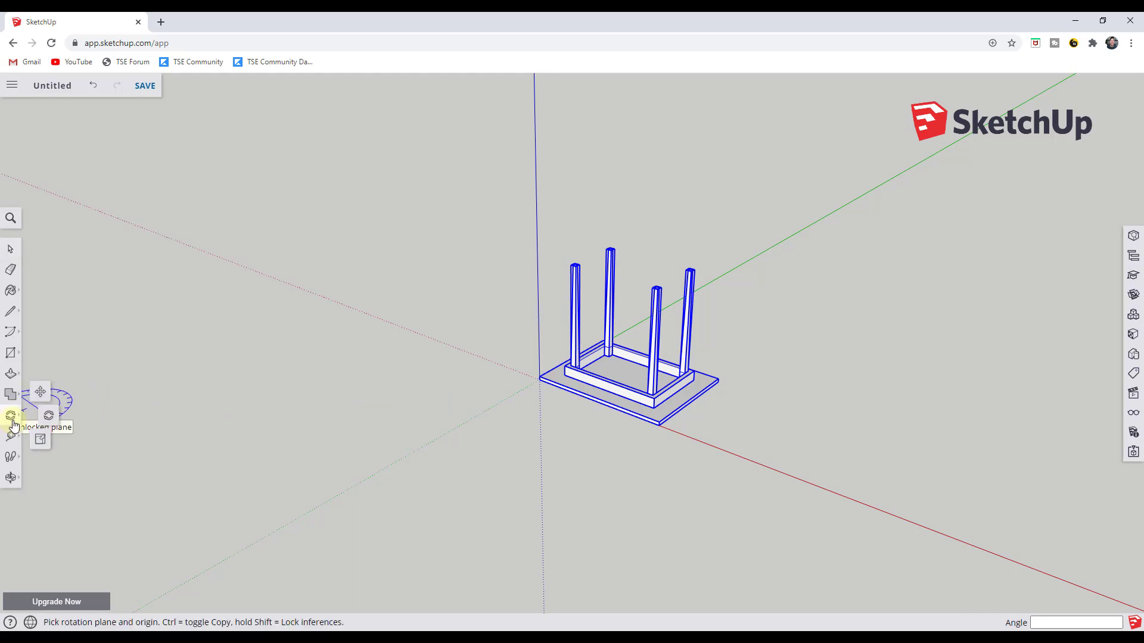
click(49, 417)
scroll(656, 437, up, 6)
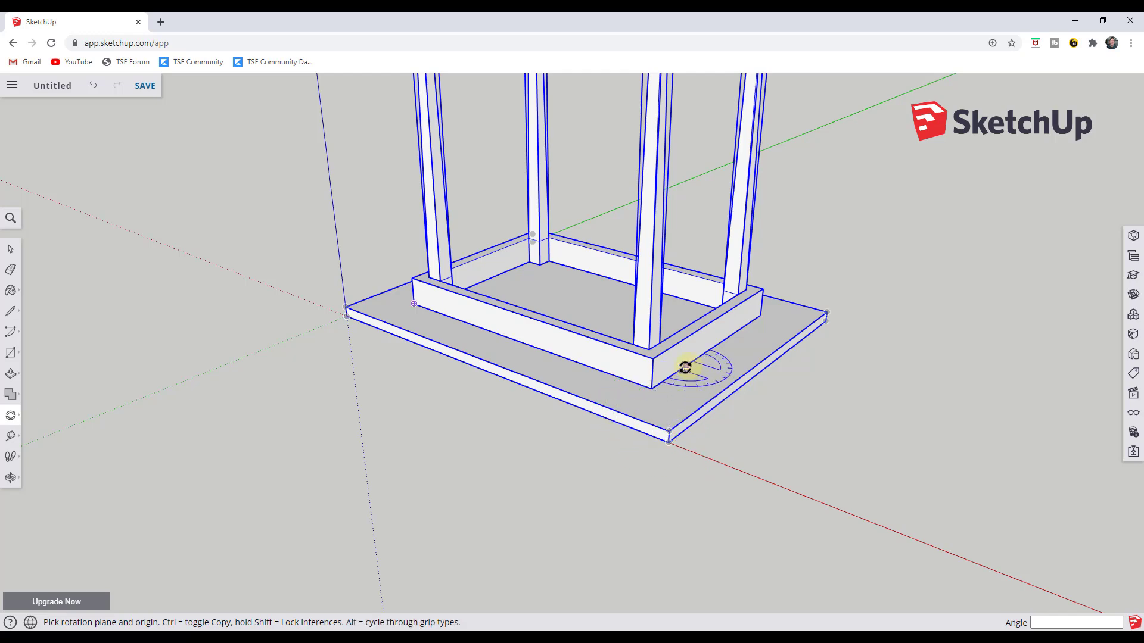
key(alt+x)
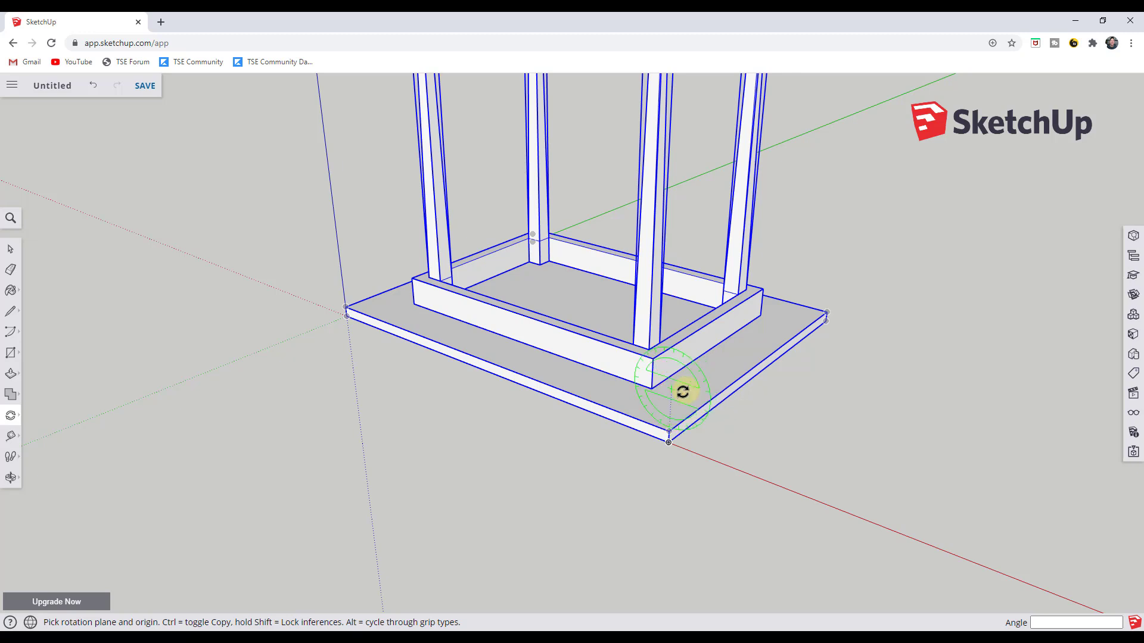
key(space)
key(q)
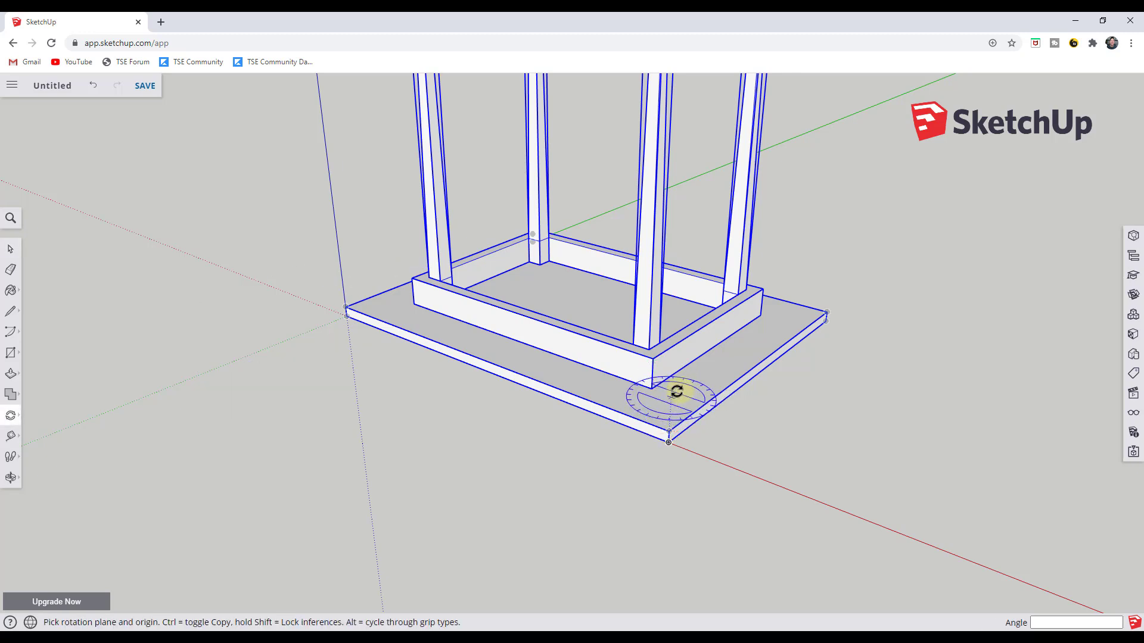
scroll(675, 400, down, 5)
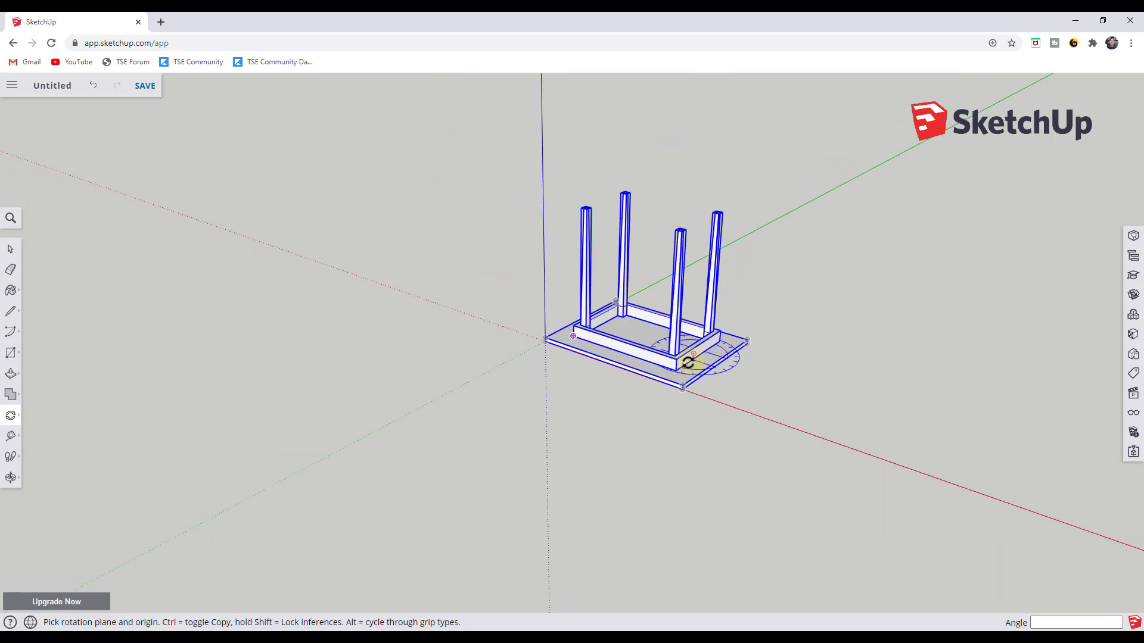
scroll(692, 365, up, 5)
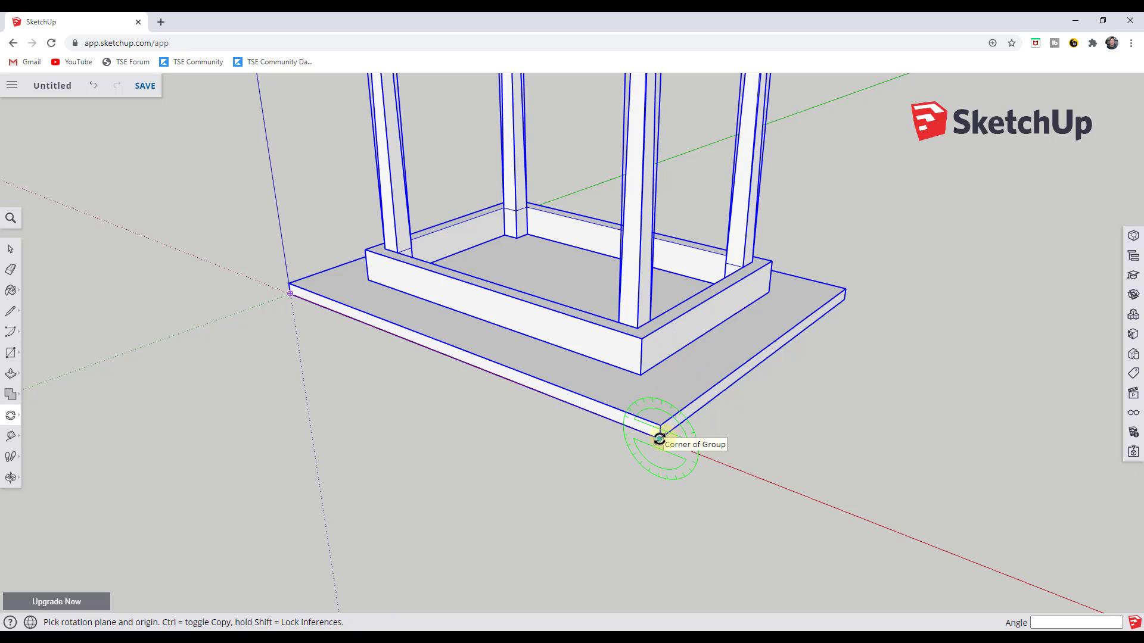
Step: Rotate the table 180° about the tabletop corner so it stands upright
click(659, 440)
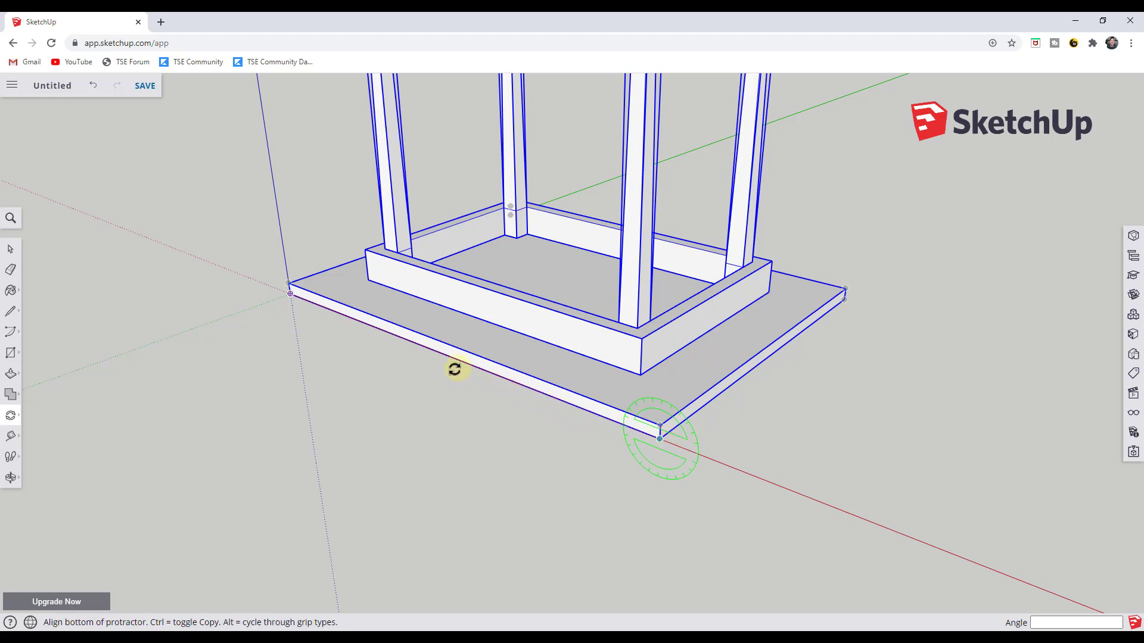
click(391, 338)
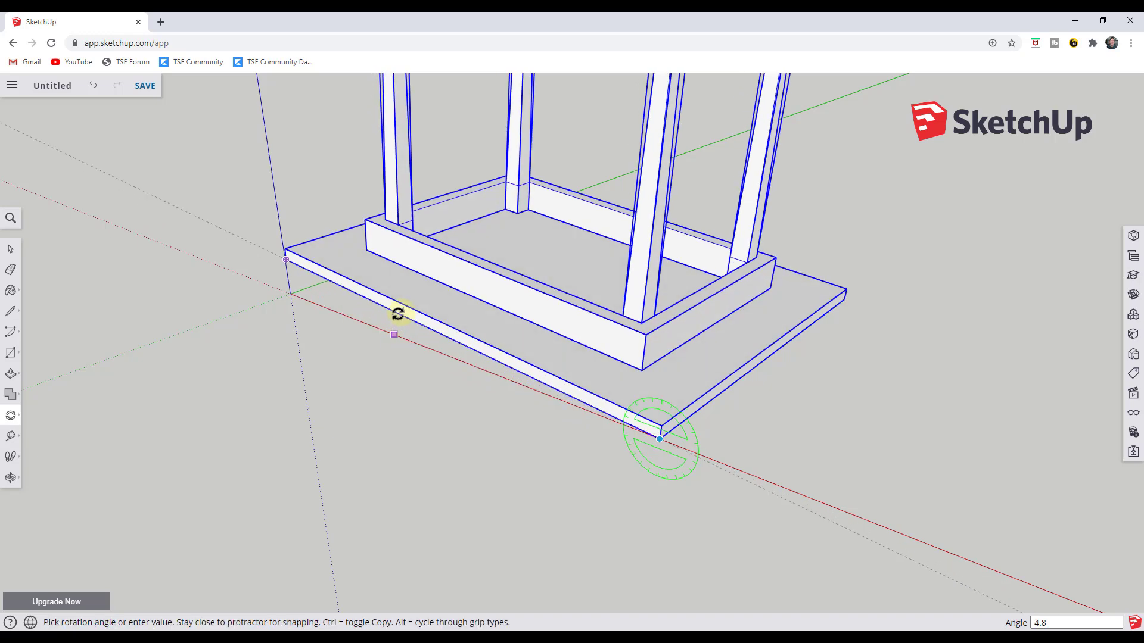
scroll(419, 258, down, 4)
scroll(421, 258, down, 2)
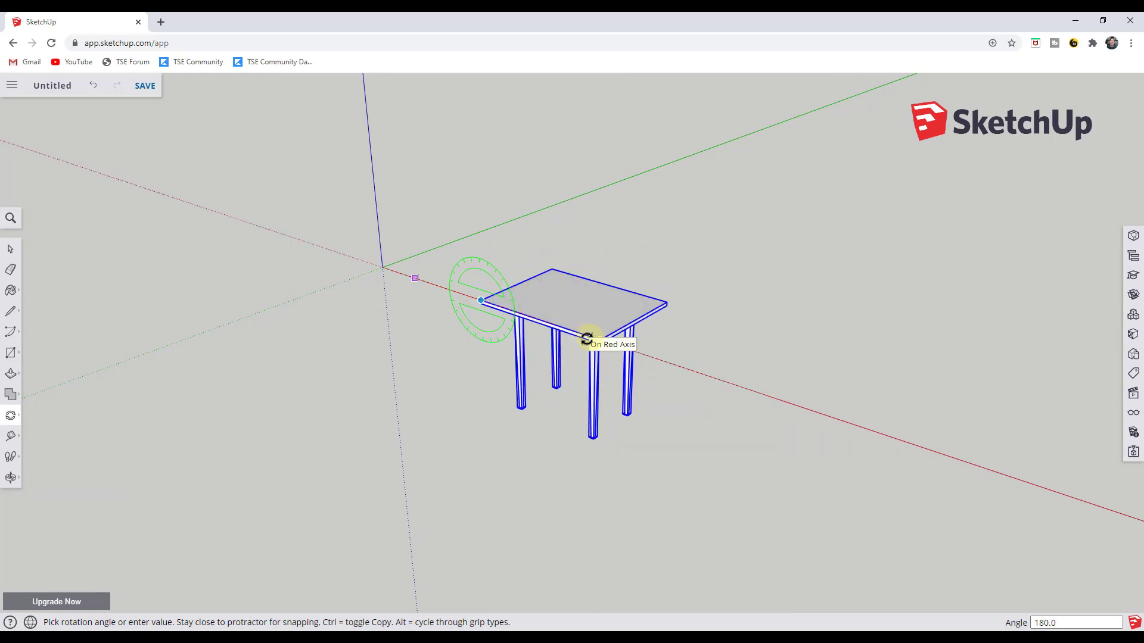
click(587, 339)
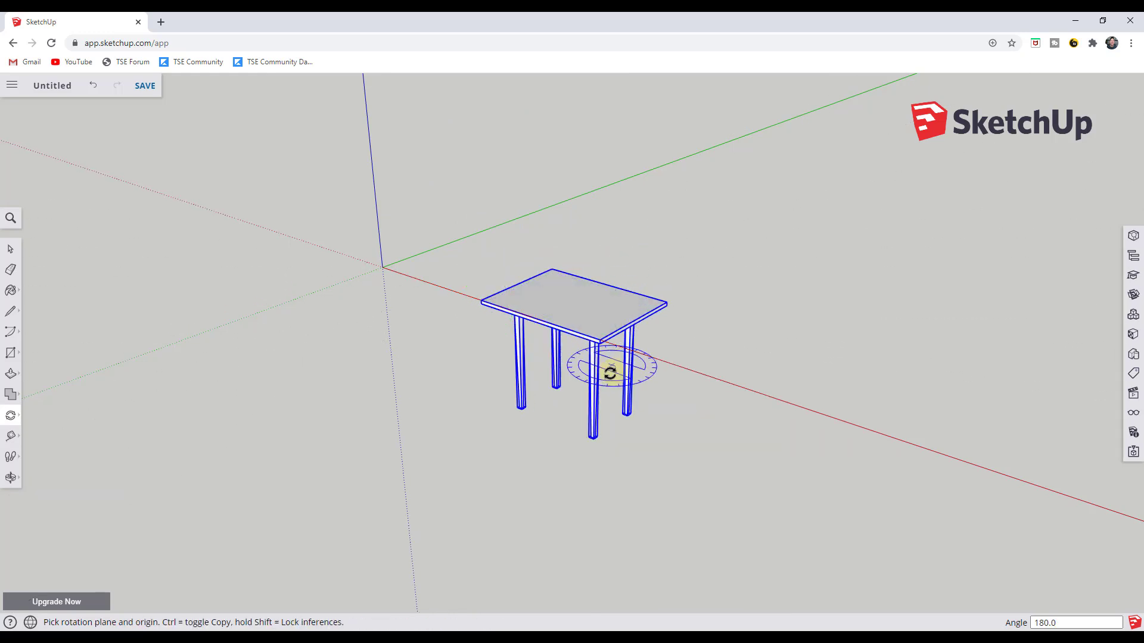
Step: Move the upright table so a leg's bottom endpoint sits on the axis origin
middle_drag(669, 406, 667, 363)
key(space)
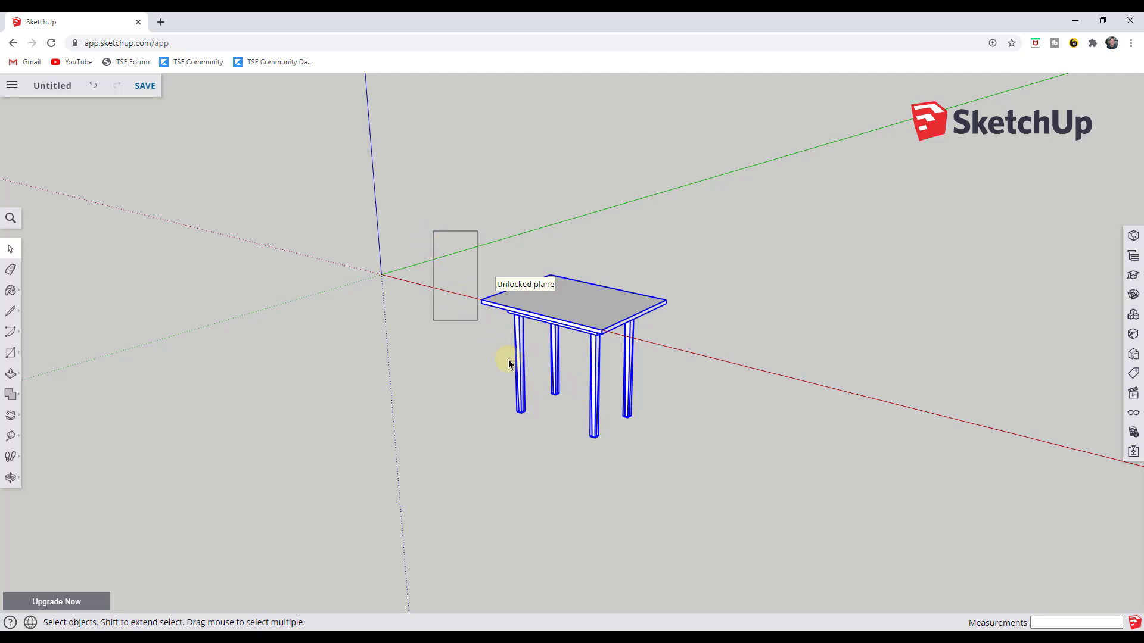
scroll(516, 410, up, 3)
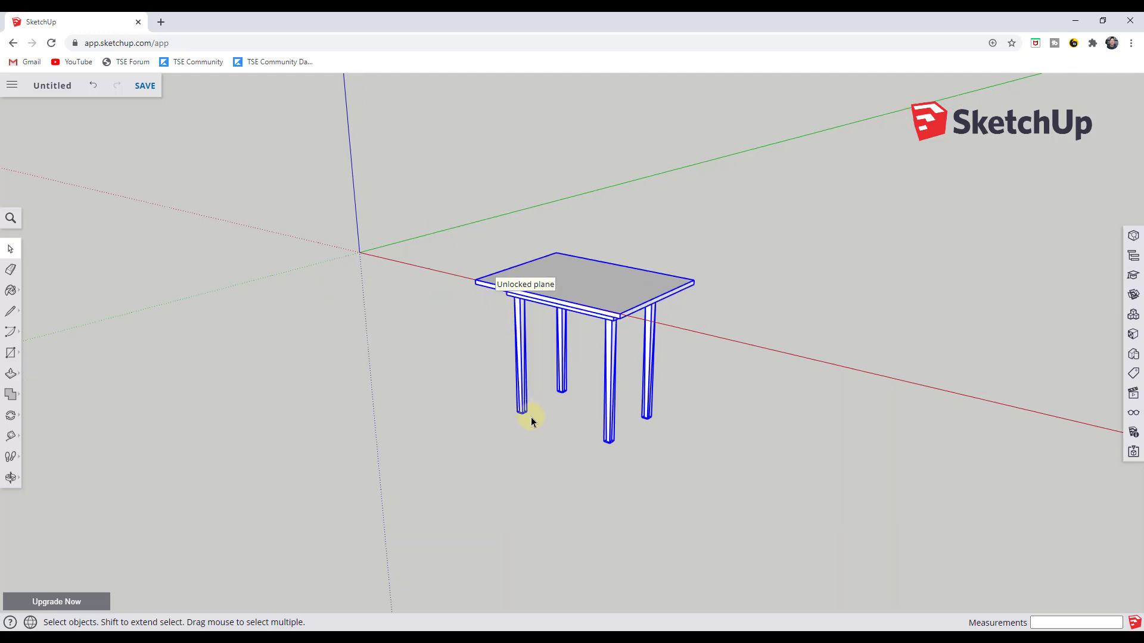
key(m)
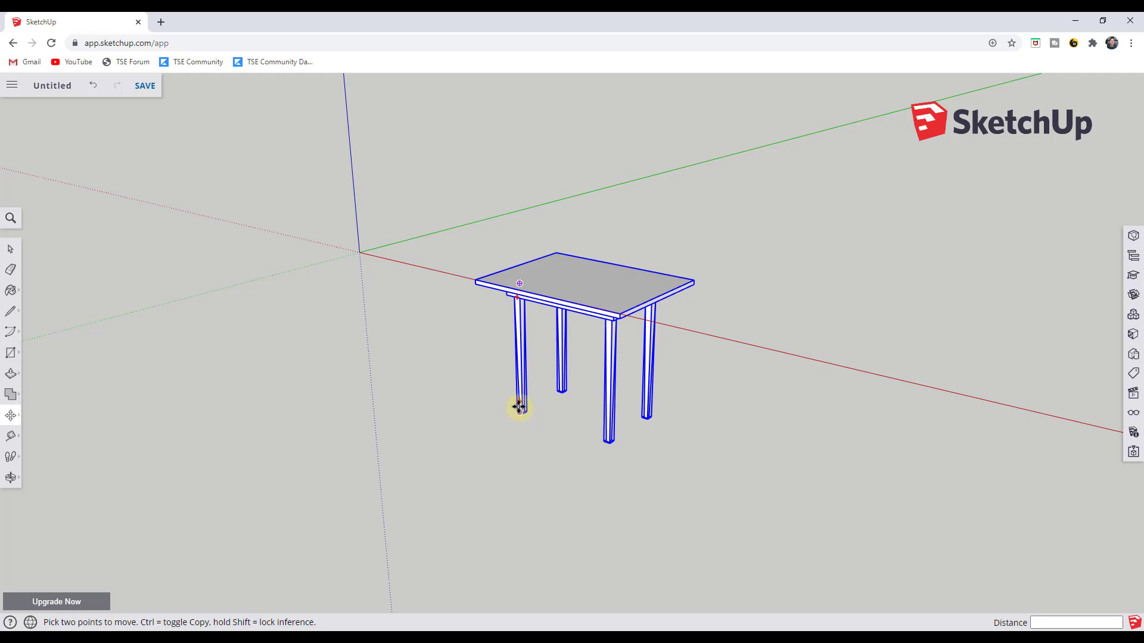
key(space)
key(m)
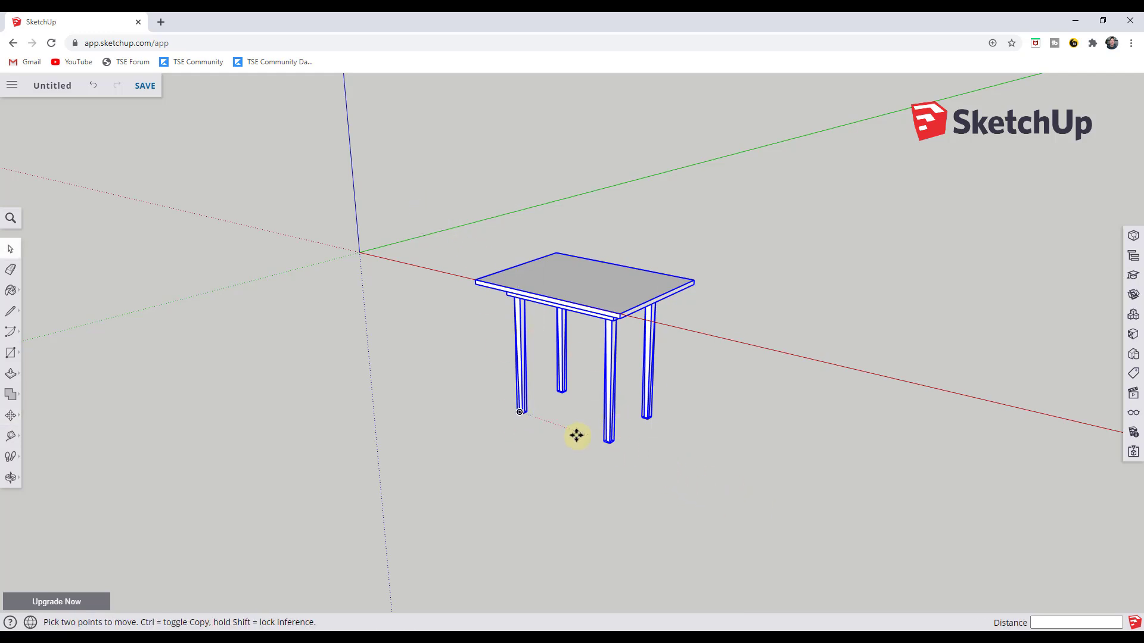
click(518, 413)
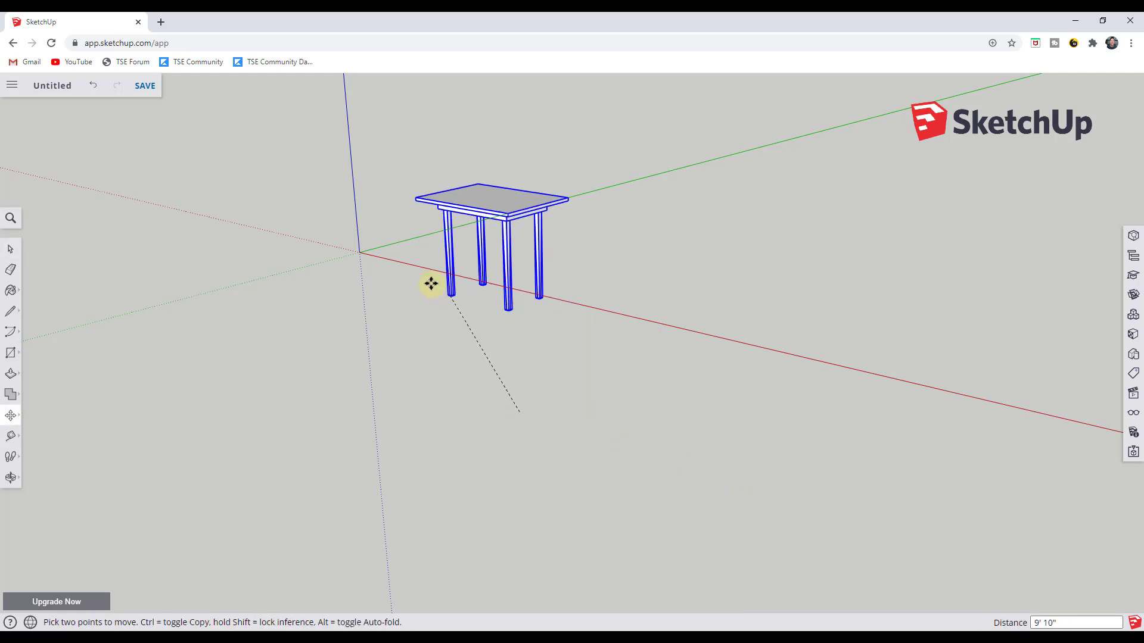
click(374, 255)
scroll(498, 376, down, 3)
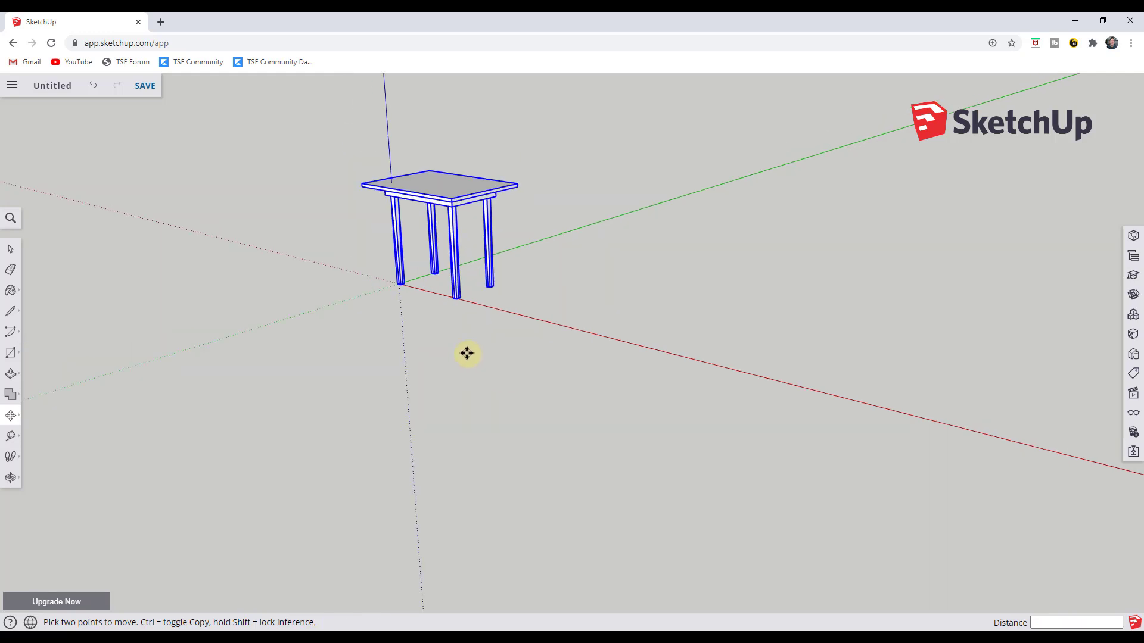
Step: Orbit around to view the table from the front
middle_drag(498, 376, 376, 120)
scroll(467, 271, up, 5)
middle_drag(467, 270, 504, 298)
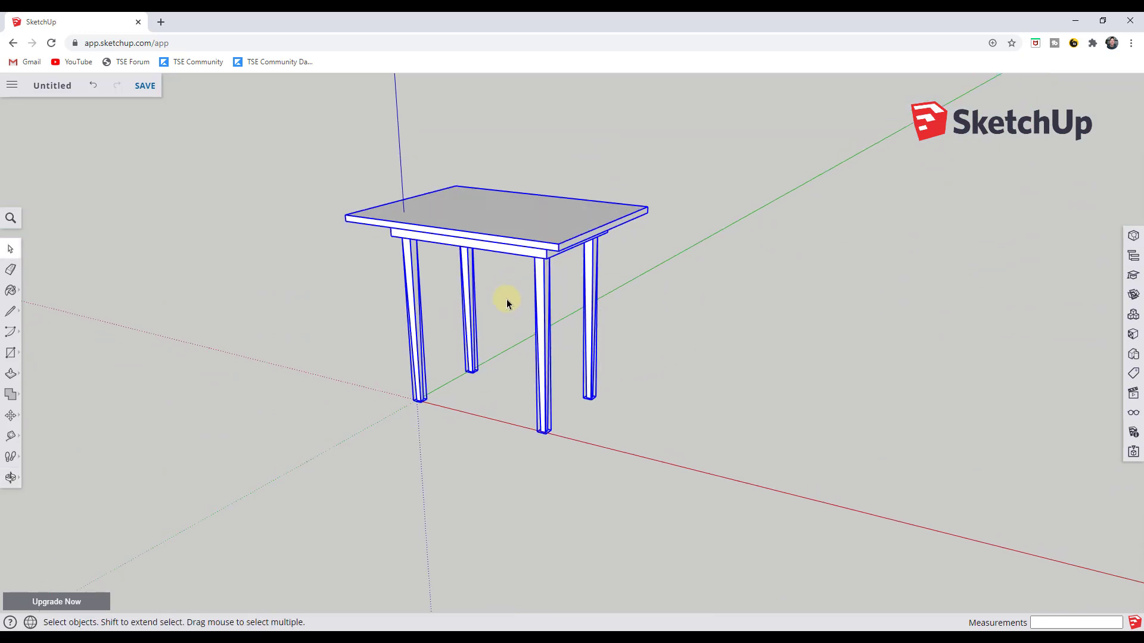
Step: Inside the leg component, move the leg's bottom end 8 inches up to shorten all legs
double_click(547, 410)
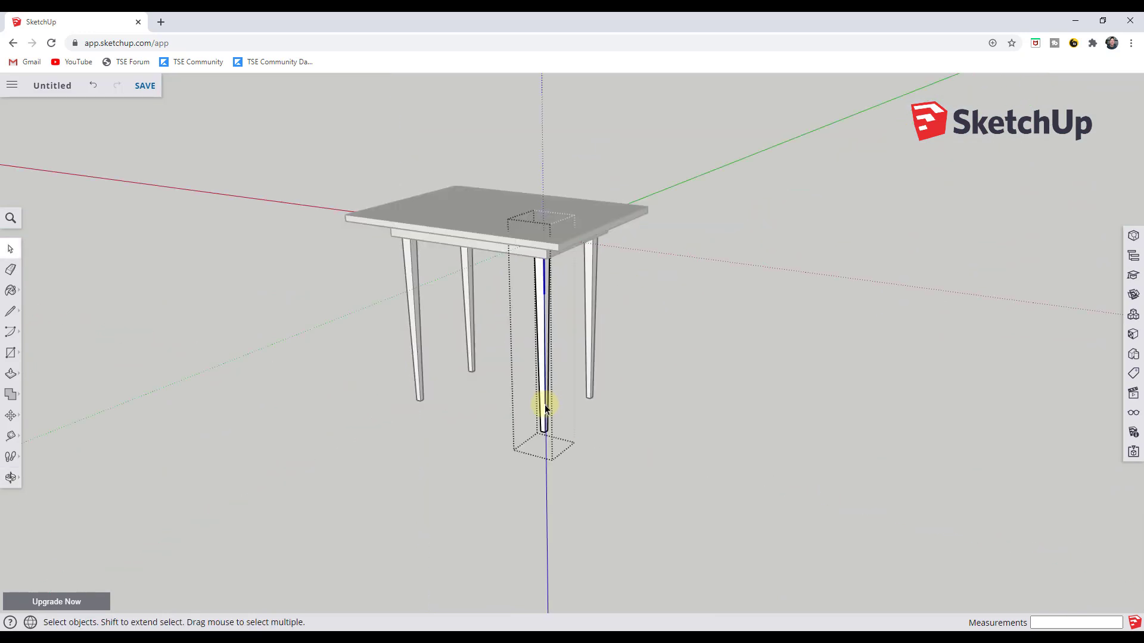
drag(504, 391, 605, 477)
scroll(534, 426, up, 6)
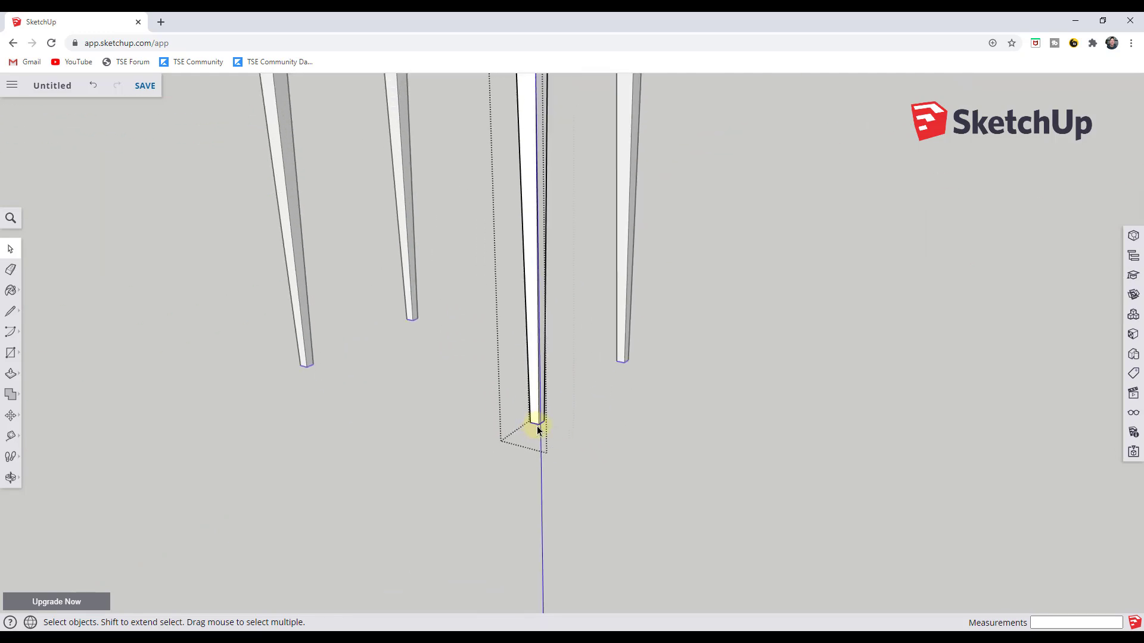
mouse_move(545, 428)
middle_down()
mouse_move(523, 416)
mouse_move(521, 102)
mouse_move(527, 404)
mouse_move(539, 429)
middle_up()
key(m)
click(539, 422)
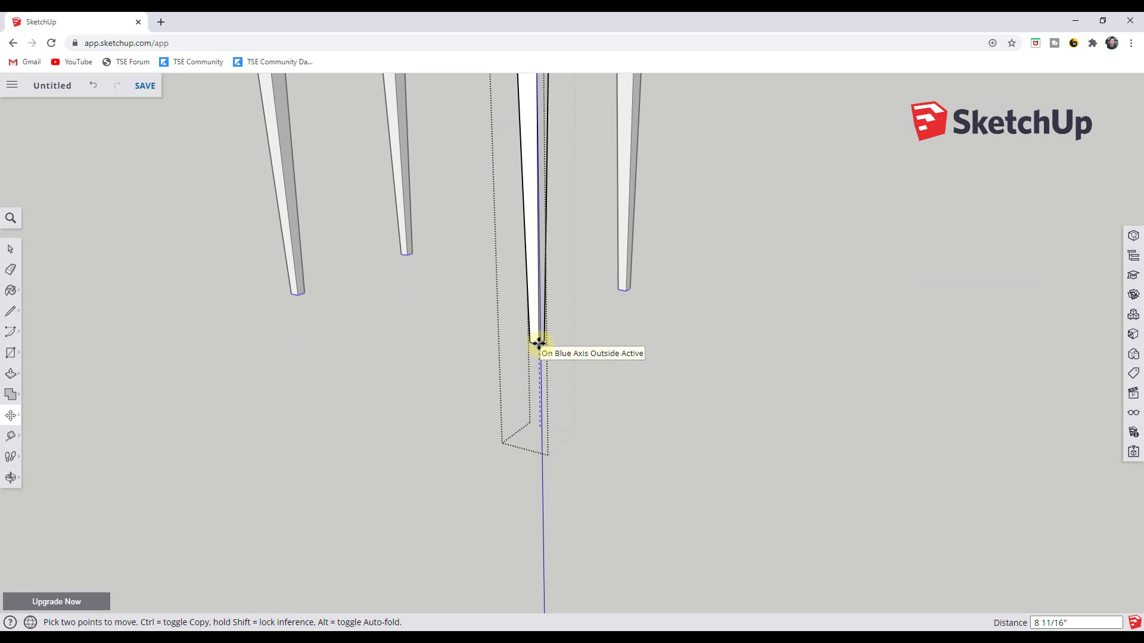
click(539, 344)
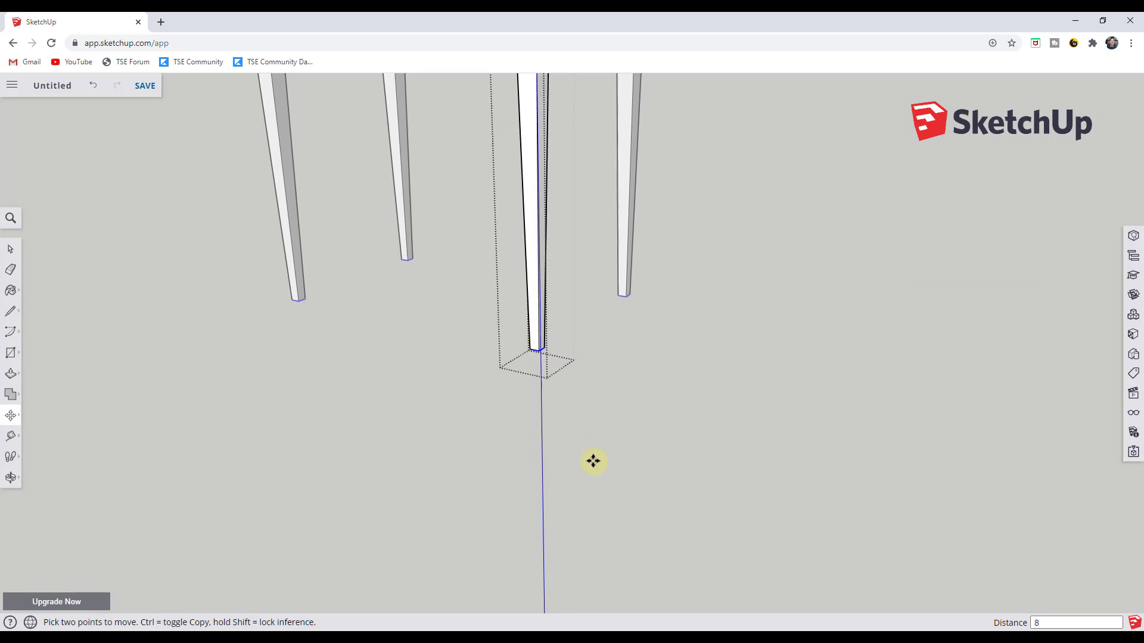
key(space)
Step: Select the whole table and lower it so a leg's foot rests on the origin
scroll(604, 457, down, 5)
middle_drag(605, 458, 439, 295)
scroll(648, 327, up, 3)
click(436, 213)
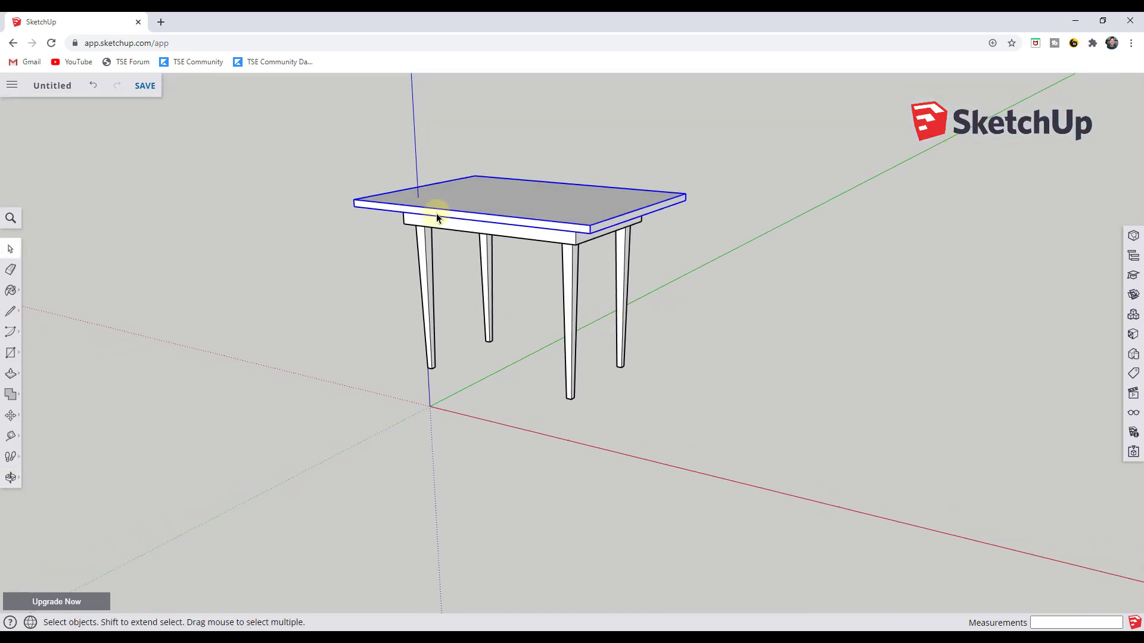
drag(323, 155, 703, 438)
key(m)
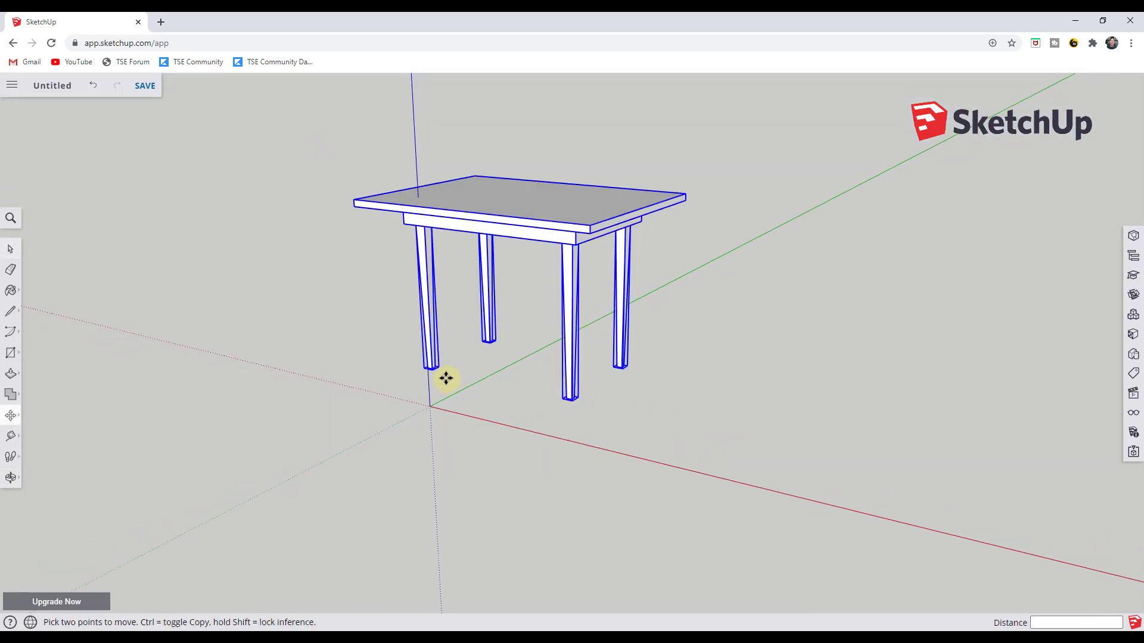
click(427, 369)
click(429, 407)
key(space)
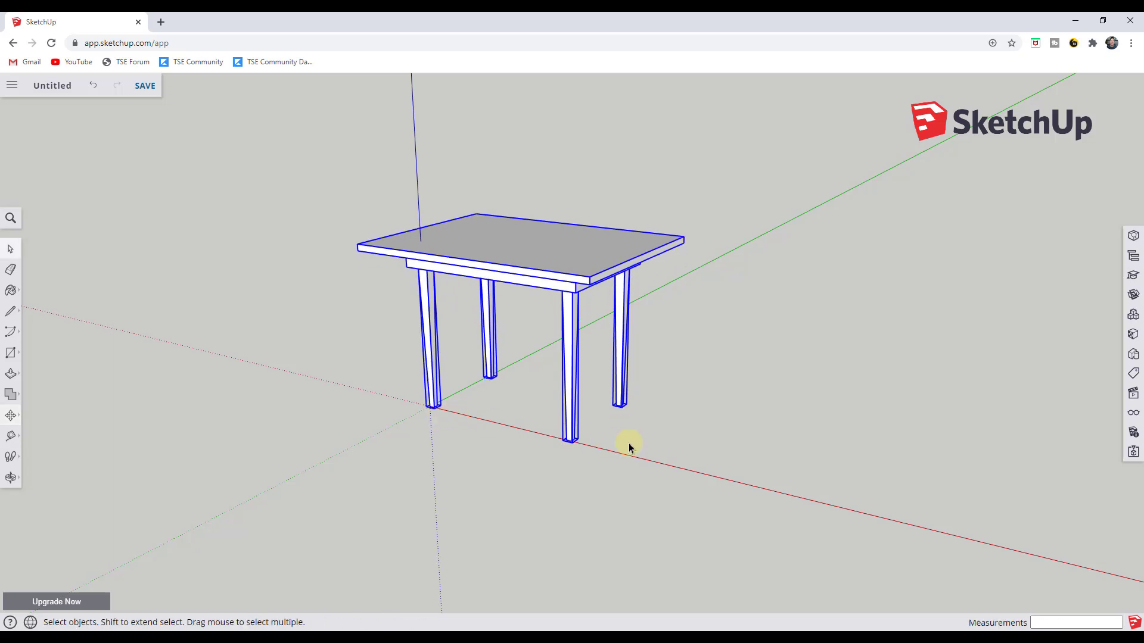
middle_drag(618, 444, 652, 420)
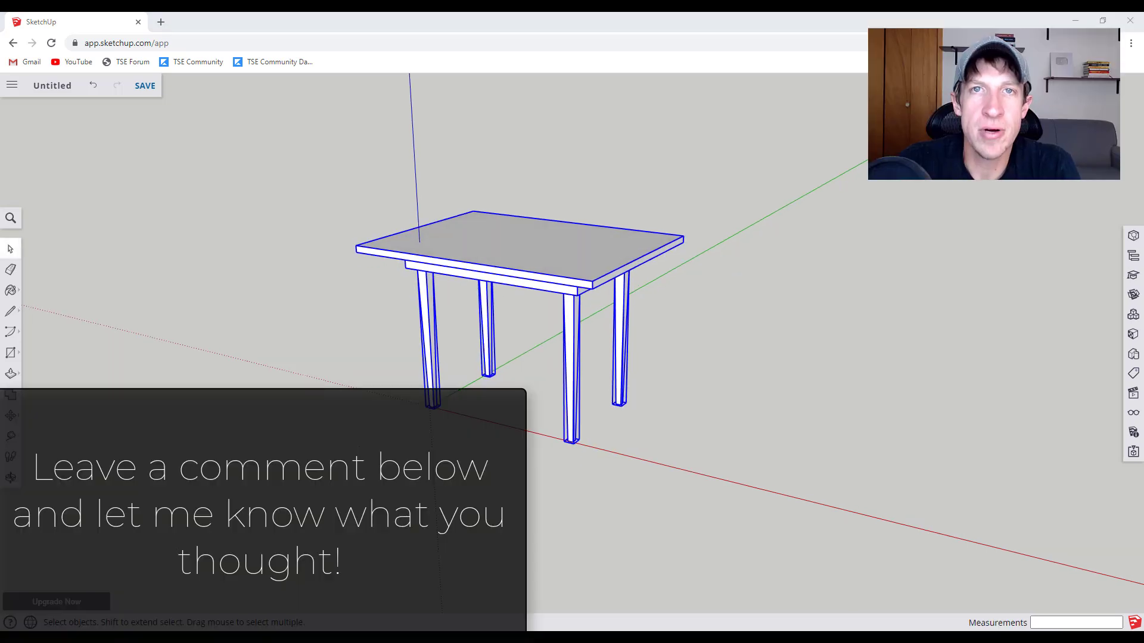